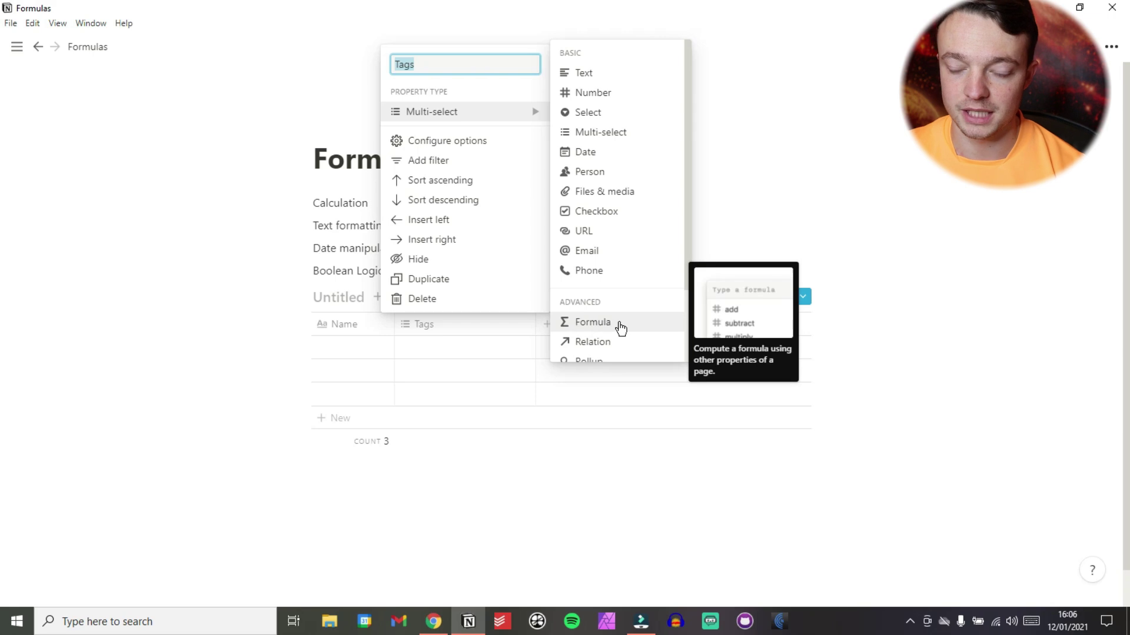
Narrow the Tags column and add a new Number property column beside it.
drag(535, 324, 472, 323)
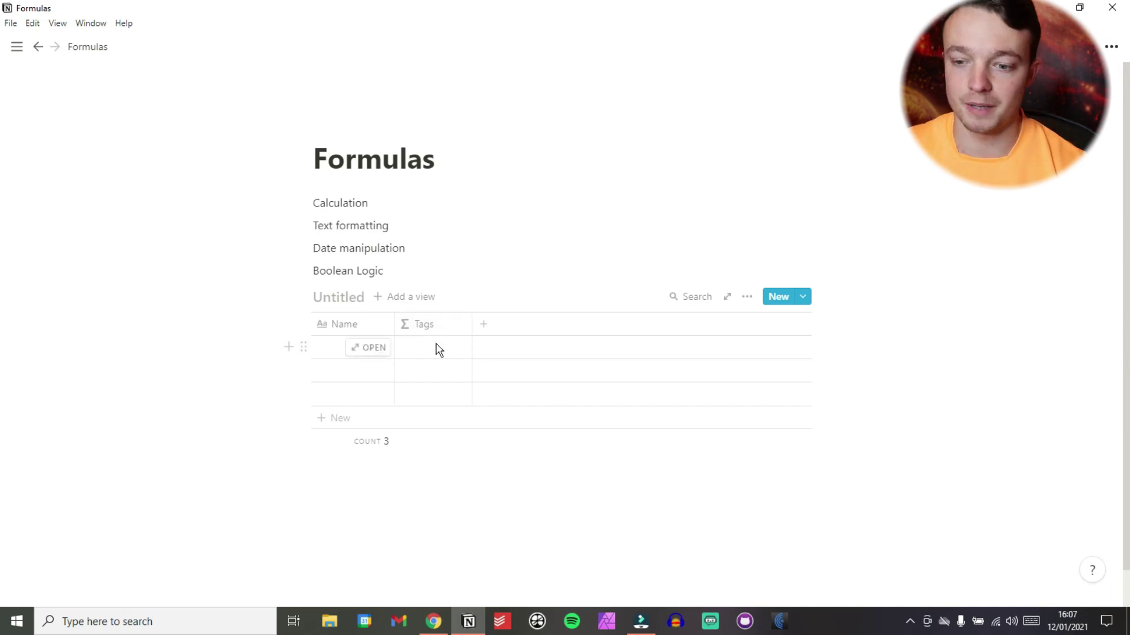
click(484, 324)
mouse_move(502, 404)
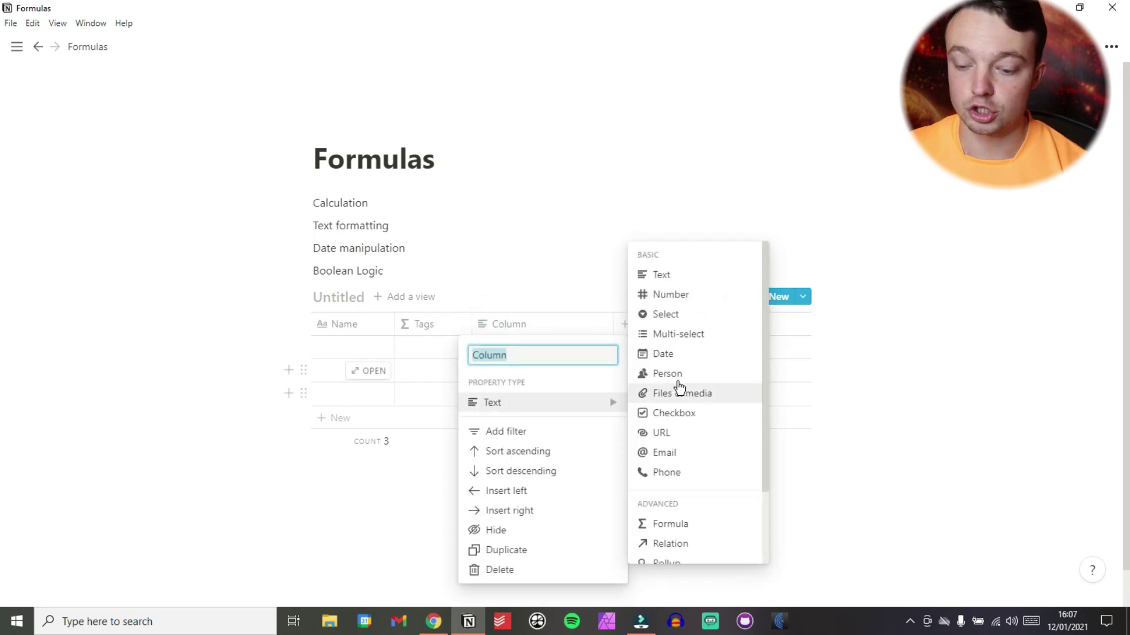
click(666, 297)
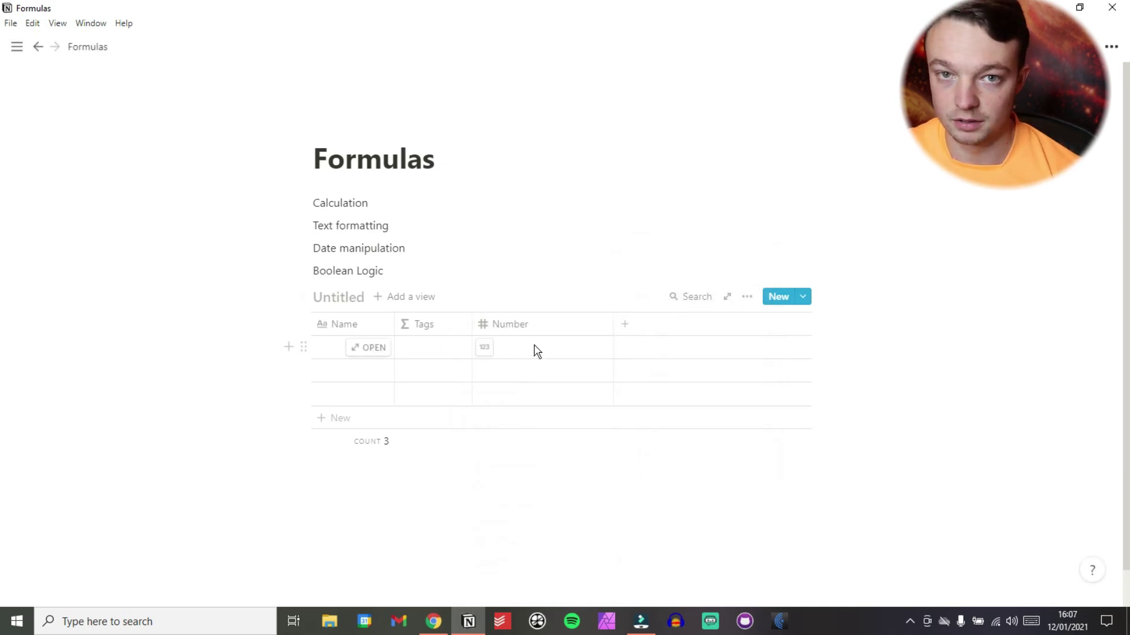
Set the Tags formula to 1+1 so every row shows 2.
click(428, 353)
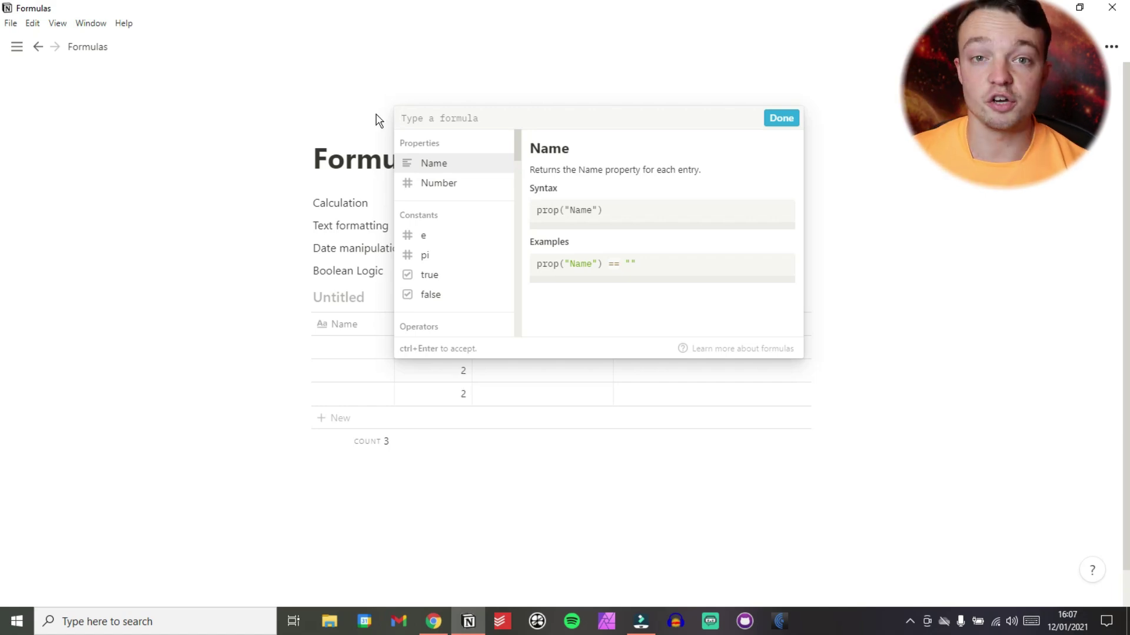
text(1+1)
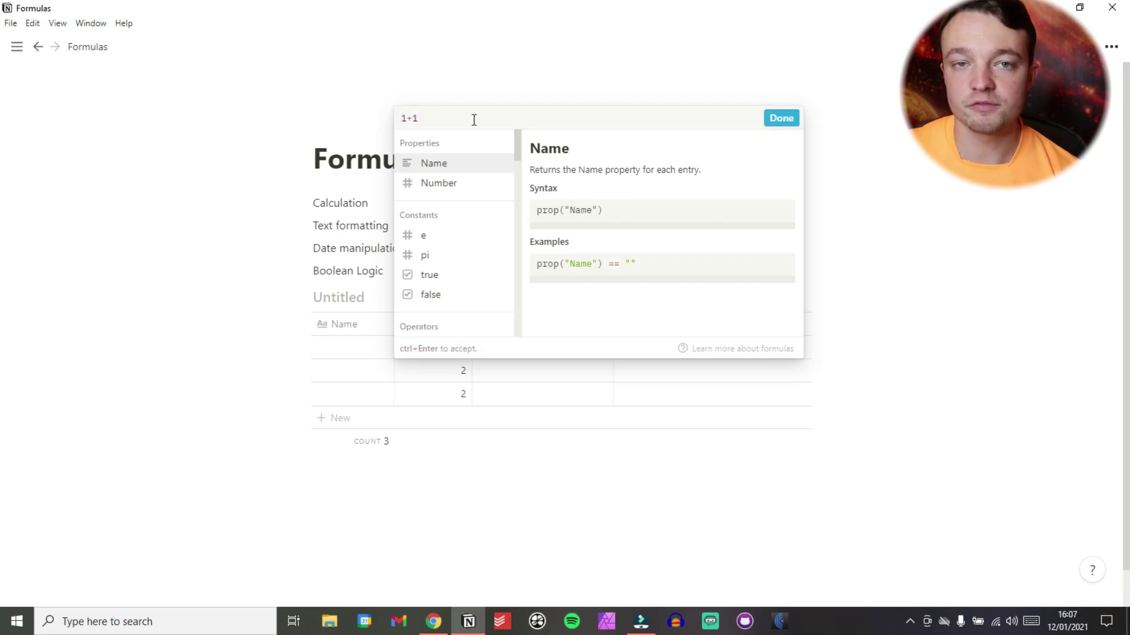
click(768, 118)
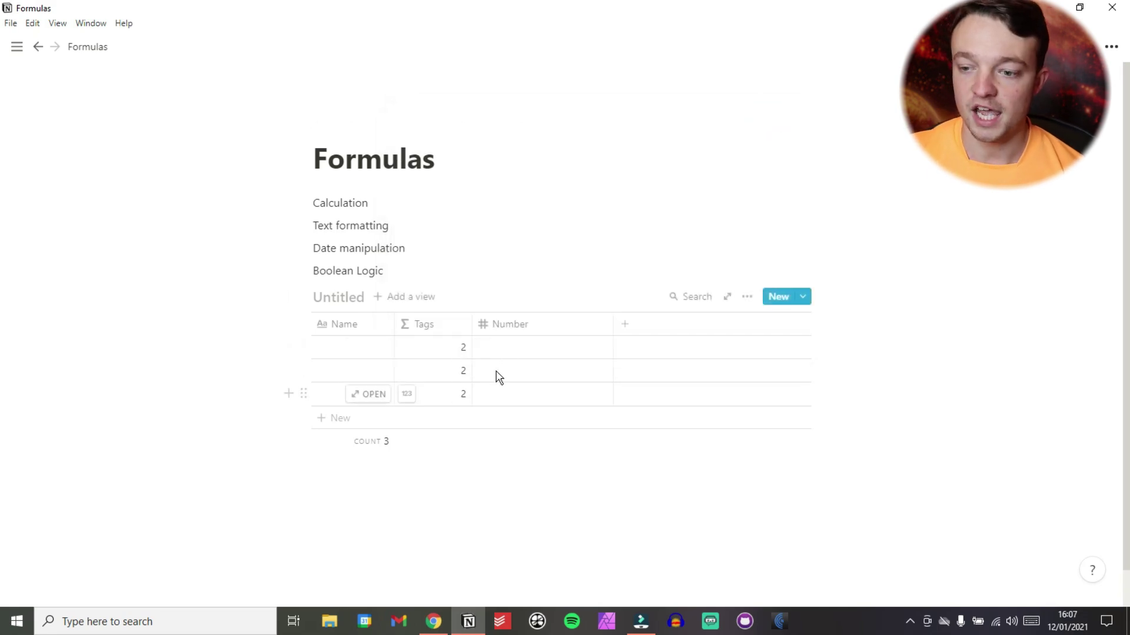
Enter 1, 2 and 3 into the three Number cells.
click(583, 345)
text(1)
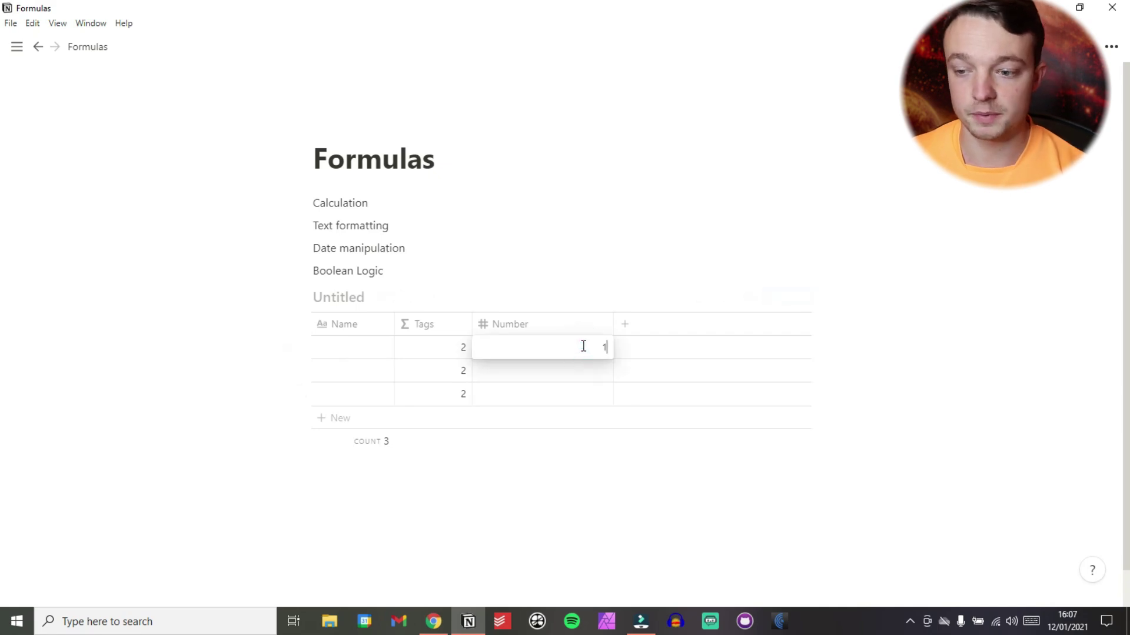
key(Return)
text(2)
key(Return)
text(3)
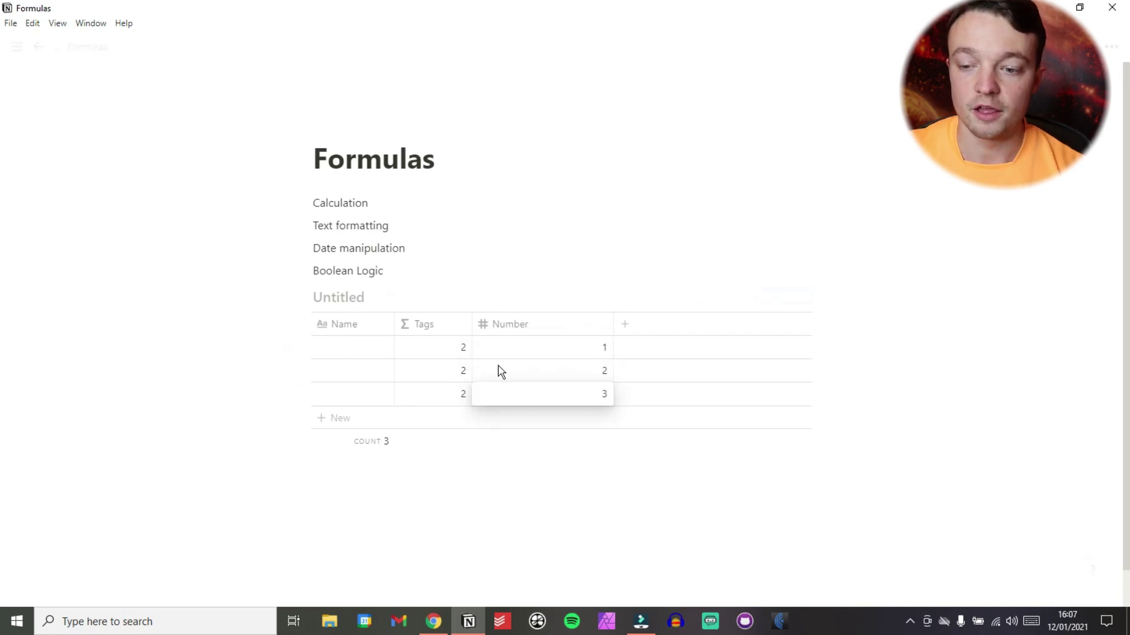
key(Escape)
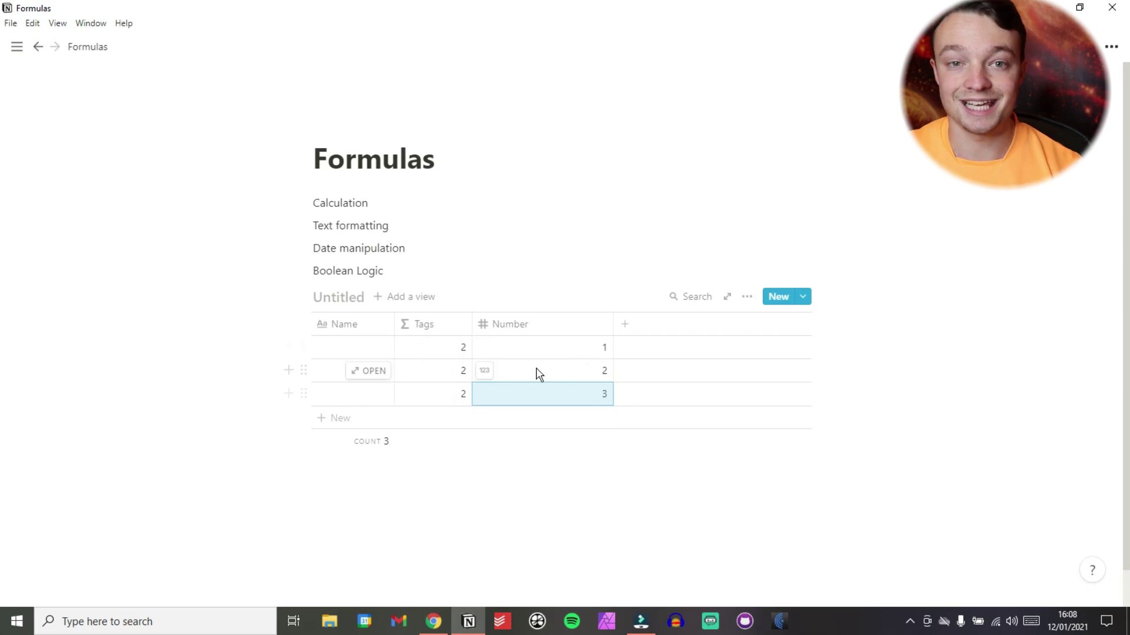
Change the Tags formula to 1 + prop("Number").
click(444, 351)
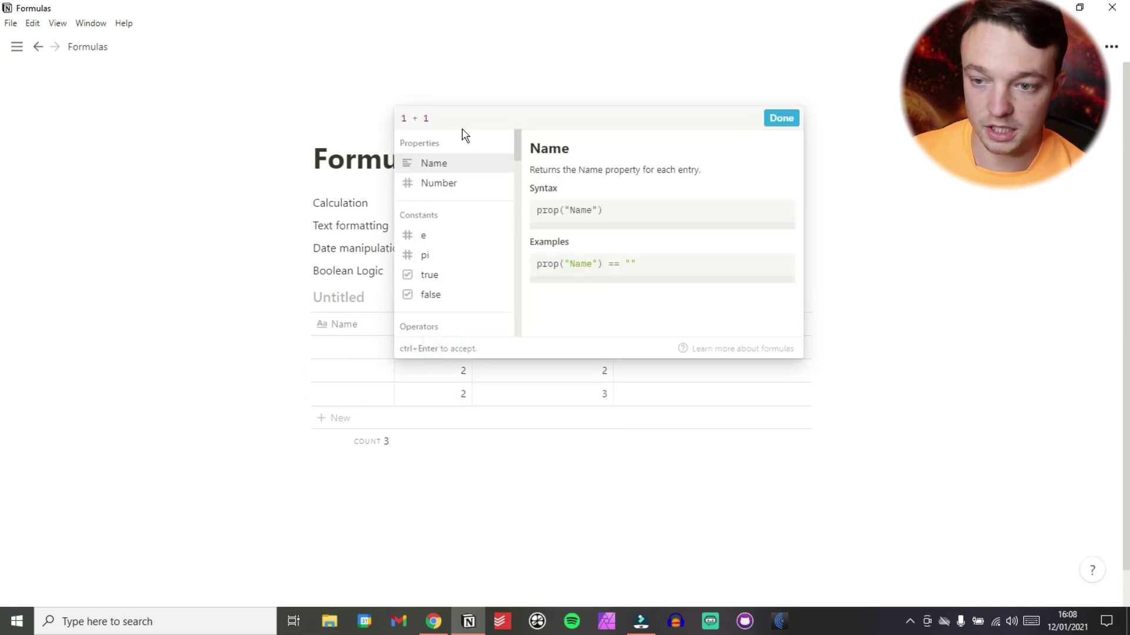
key(BackSpace)
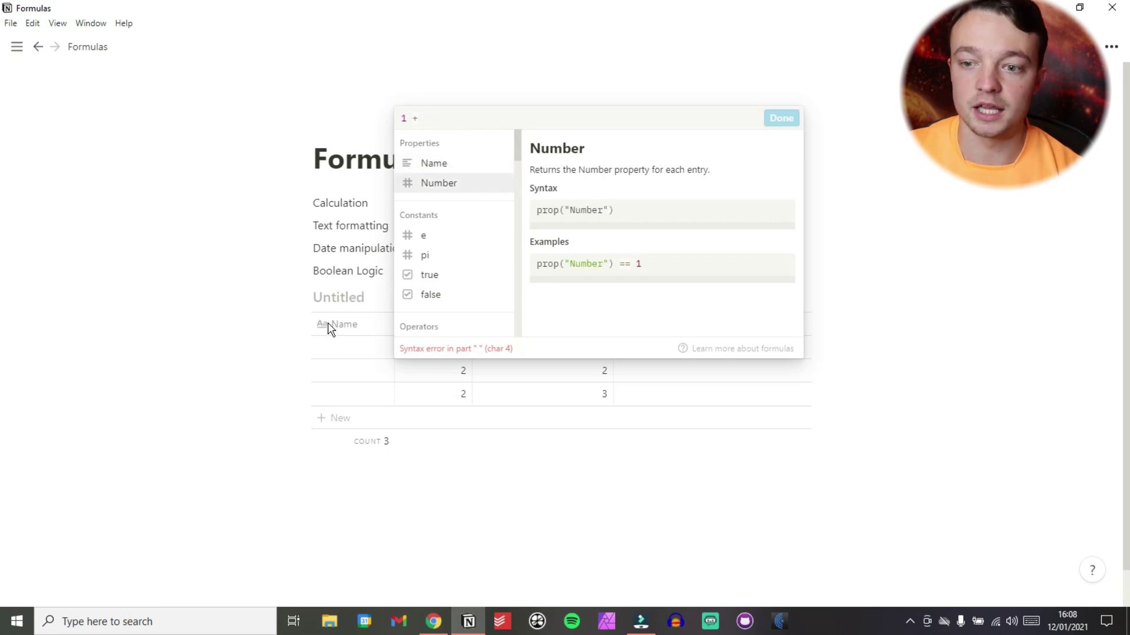
click(464, 185)
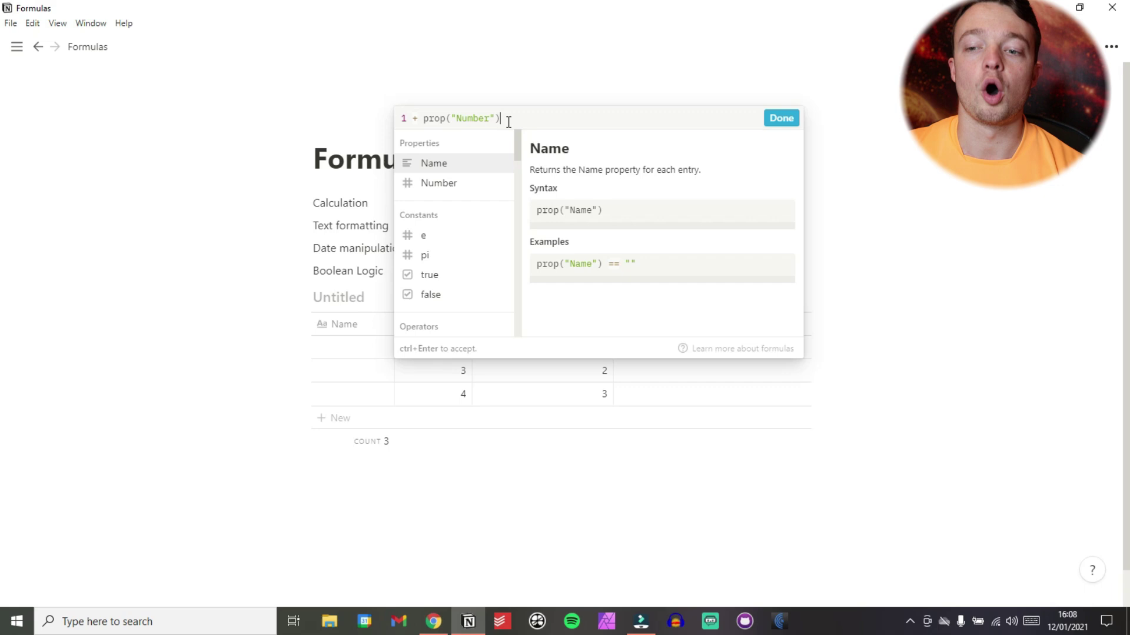
click(777, 124)
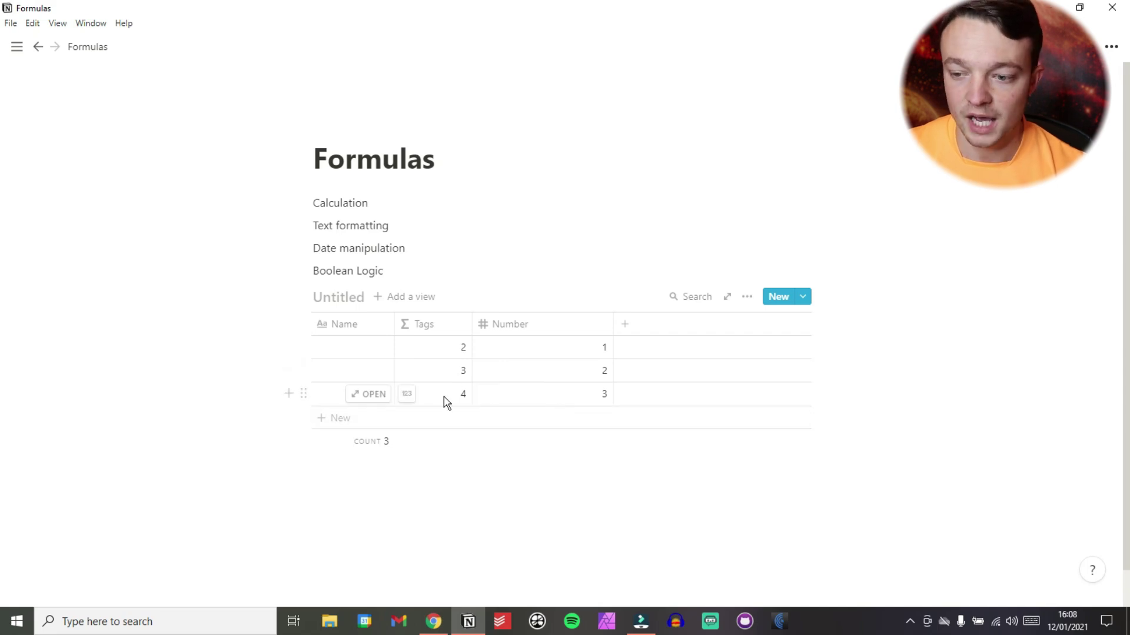
Change the third row's Number from 3 to 4.
click(574, 396)
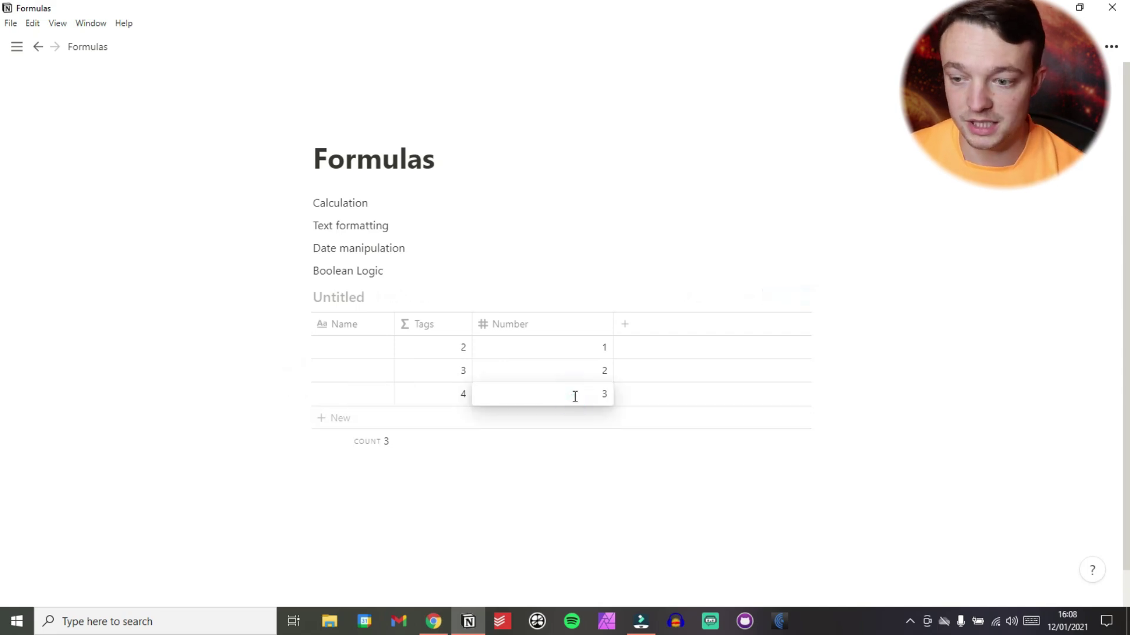
key(BackSpace)
text(4)
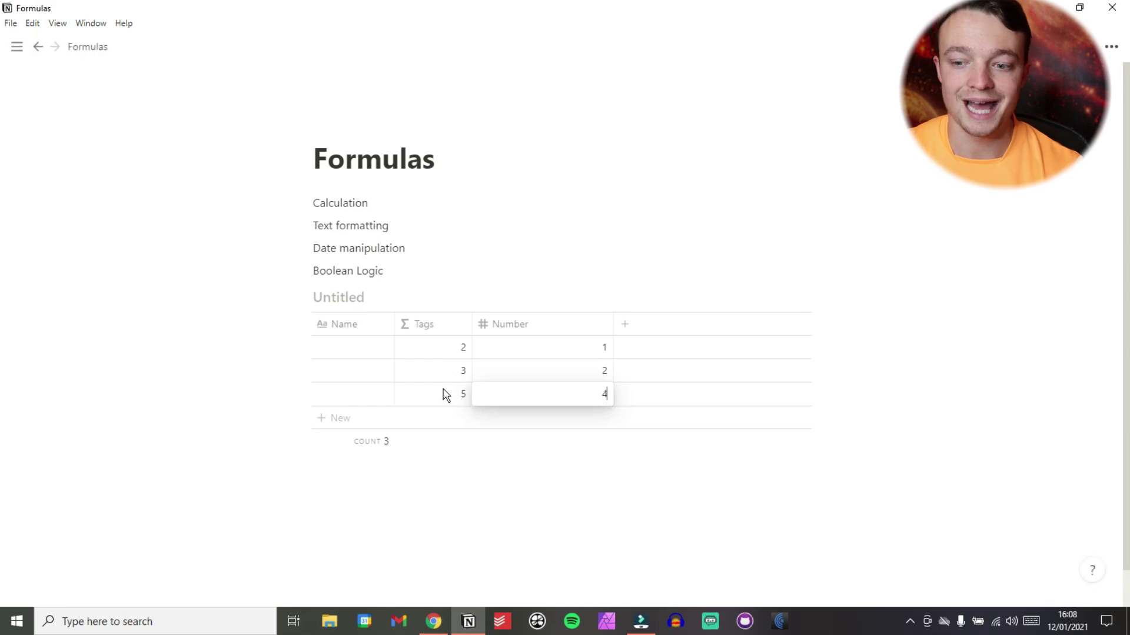
key(Escape)
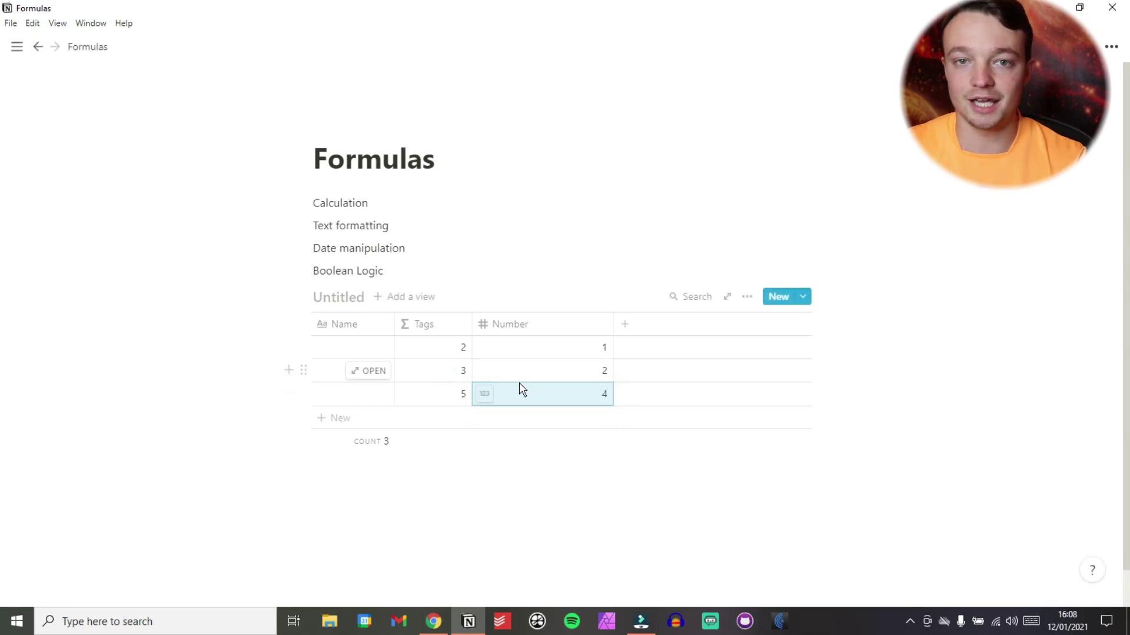
Switch the Tags formula's operator from + to -, giving 1 - Number.
click(444, 347)
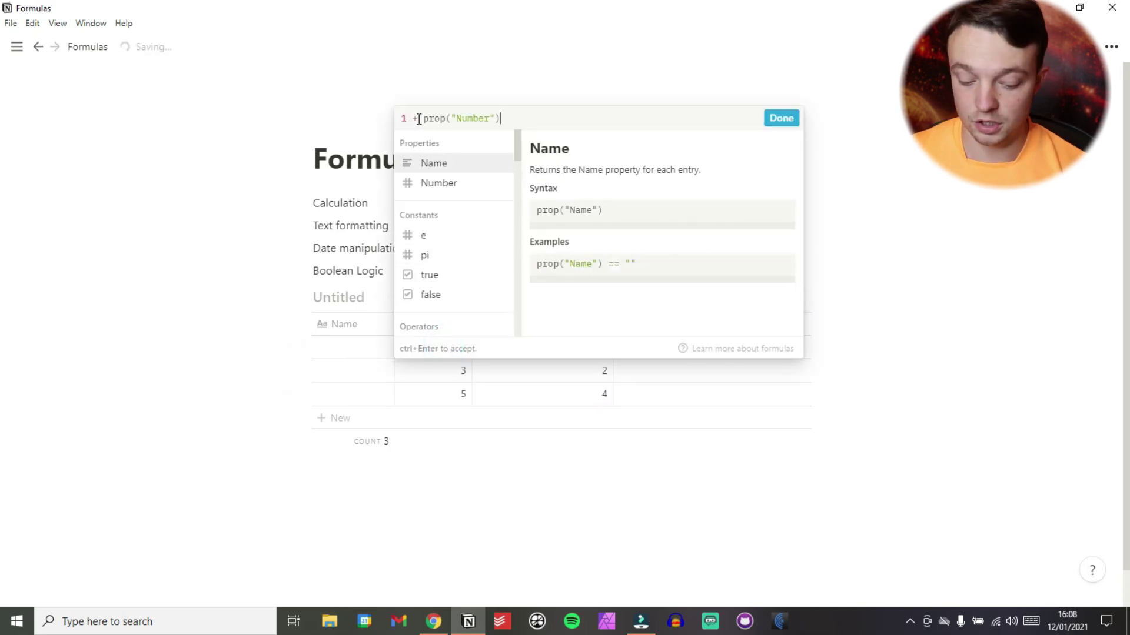
click(418, 119)
key(BackSpace)
text(-)
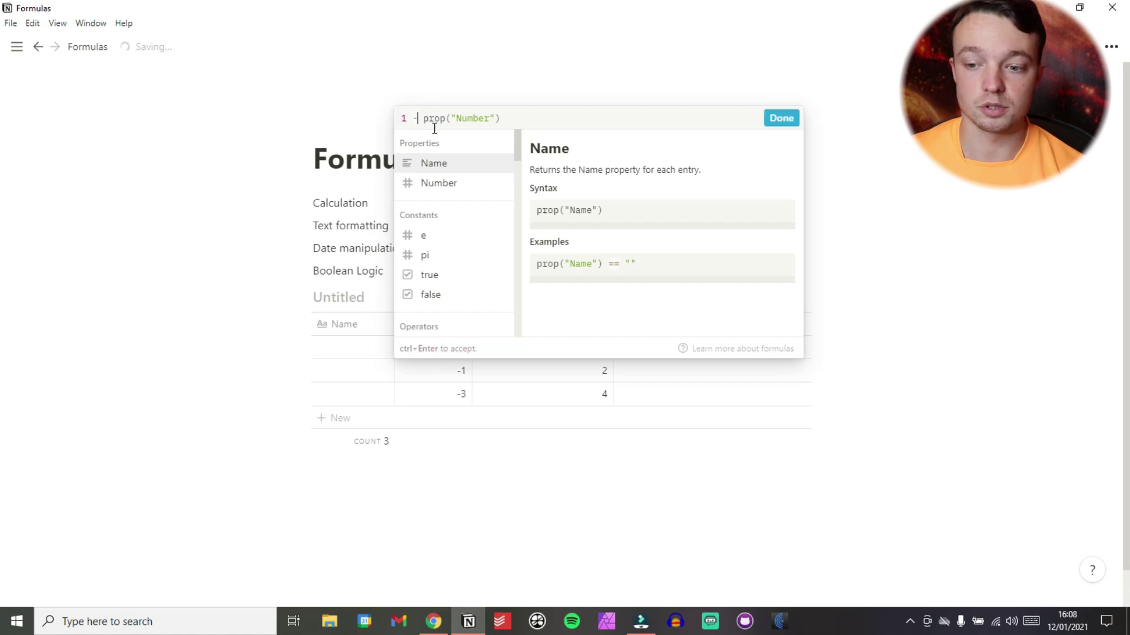
click(786, 119)
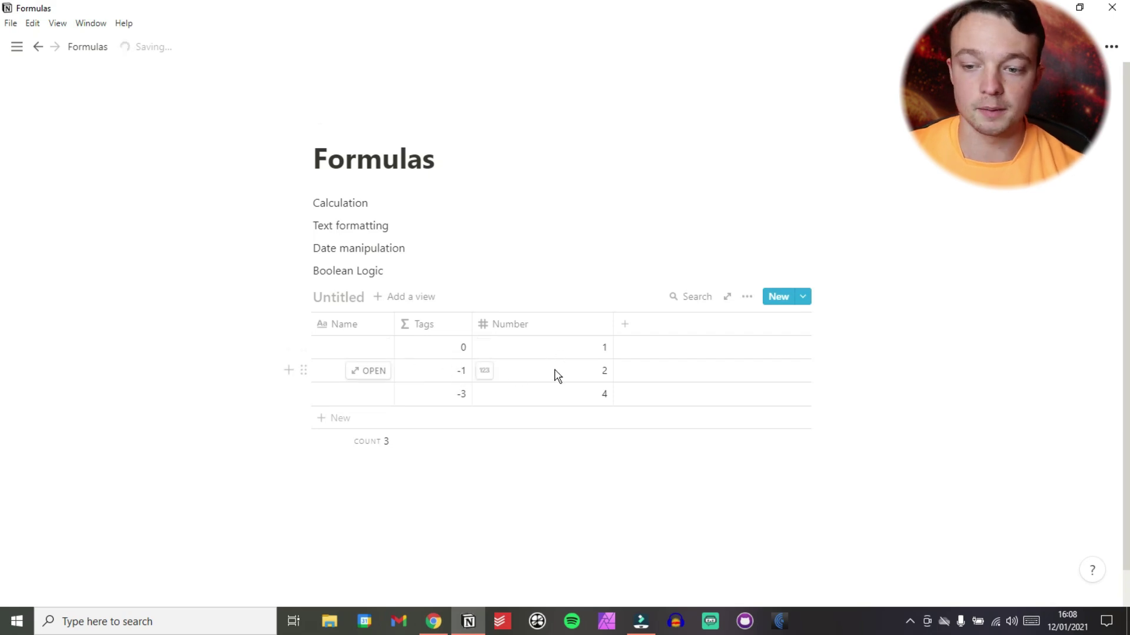
Change the operator to / so Tags shows 1, 0.5 and 0.25.
click(429, 348)
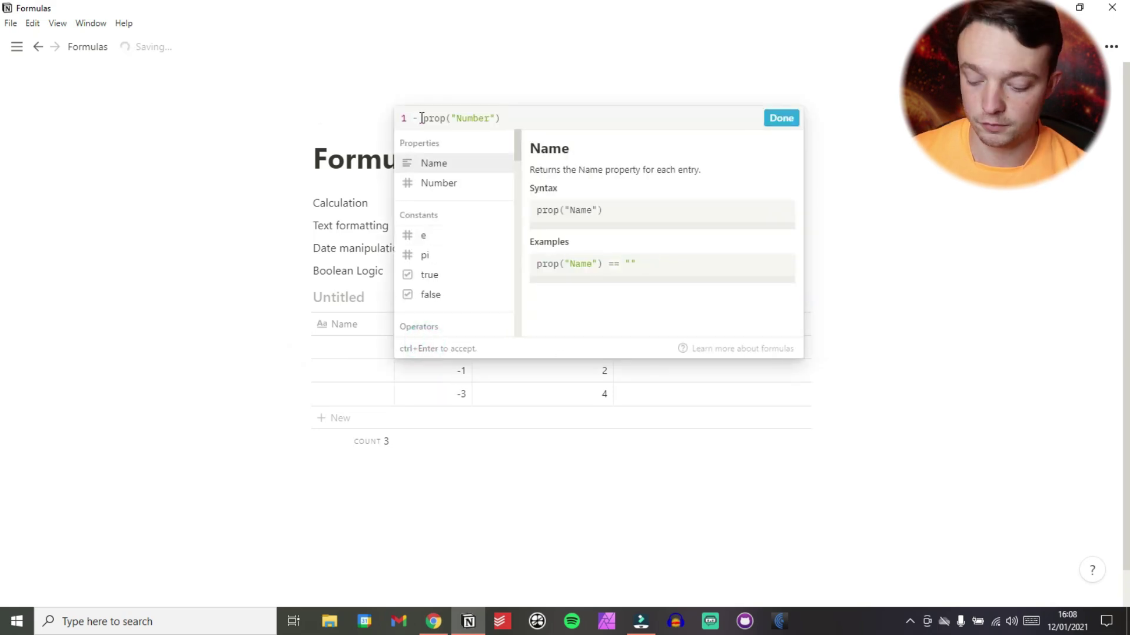
click(420, 118)
key(BackSpace)
key(BackSpace)
text(*)
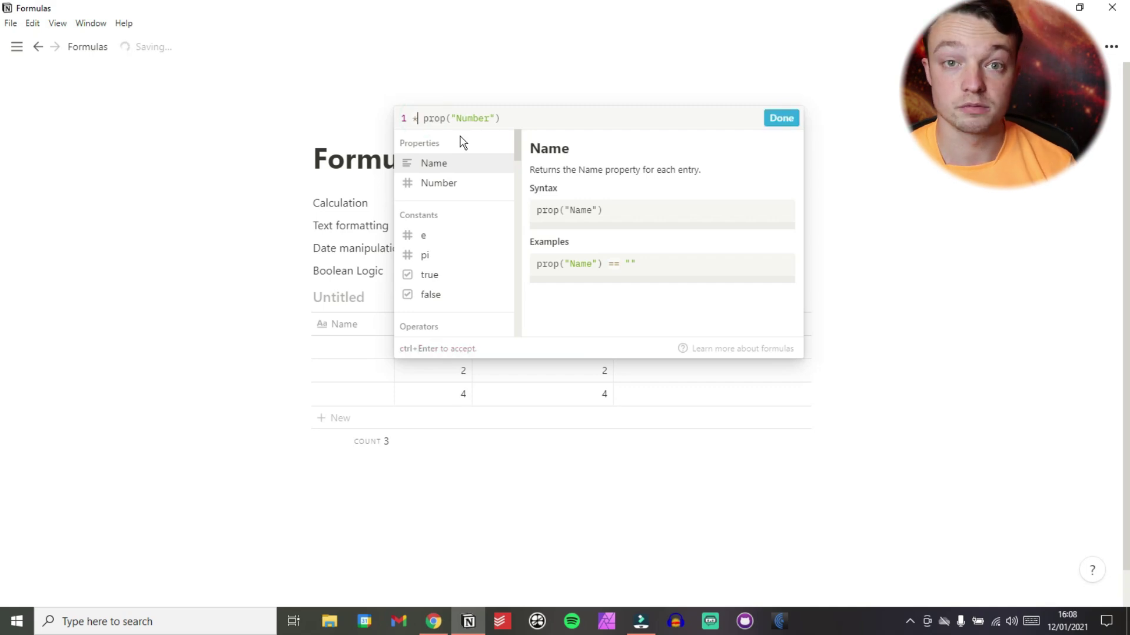
key(BackSpace)
text(/)
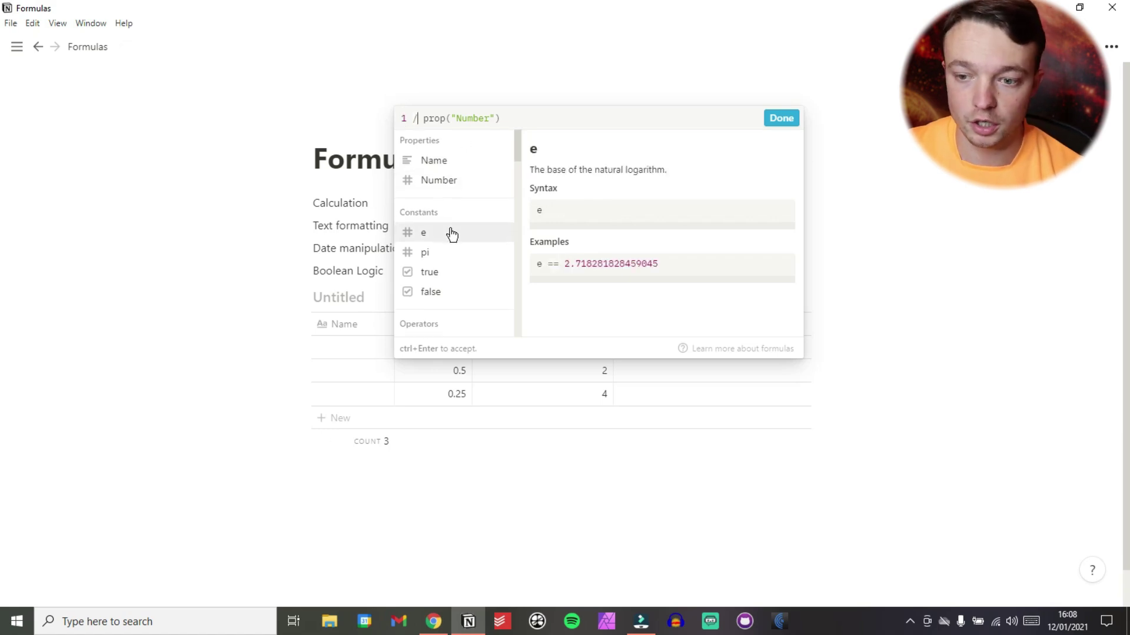
scroll(452, 235, down, 3)
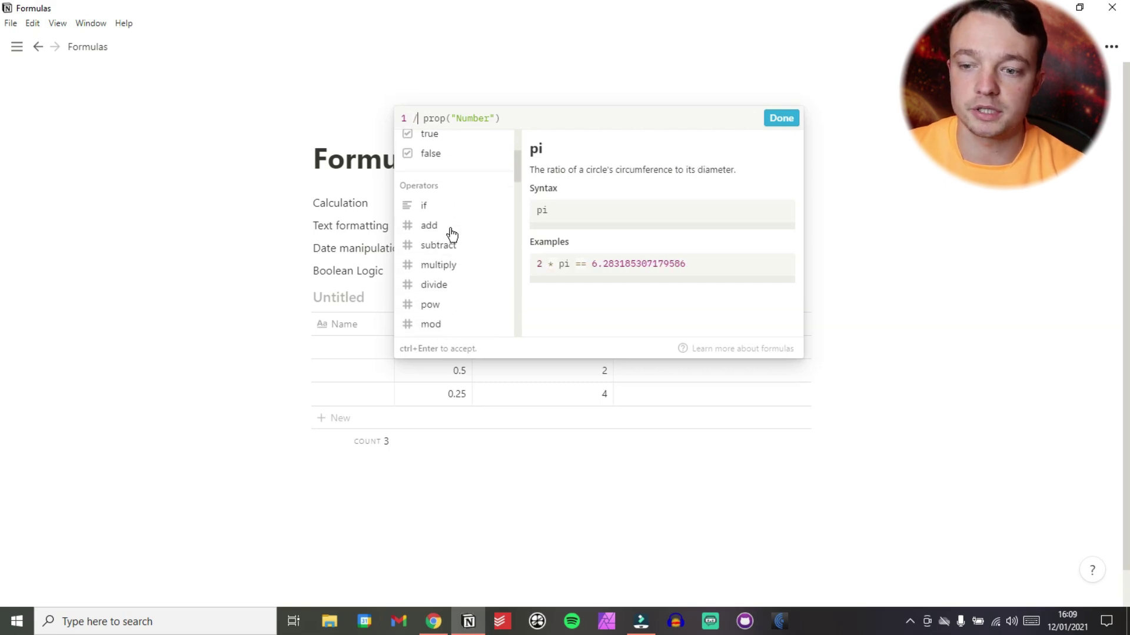
scroll(451, 233, down, 1)
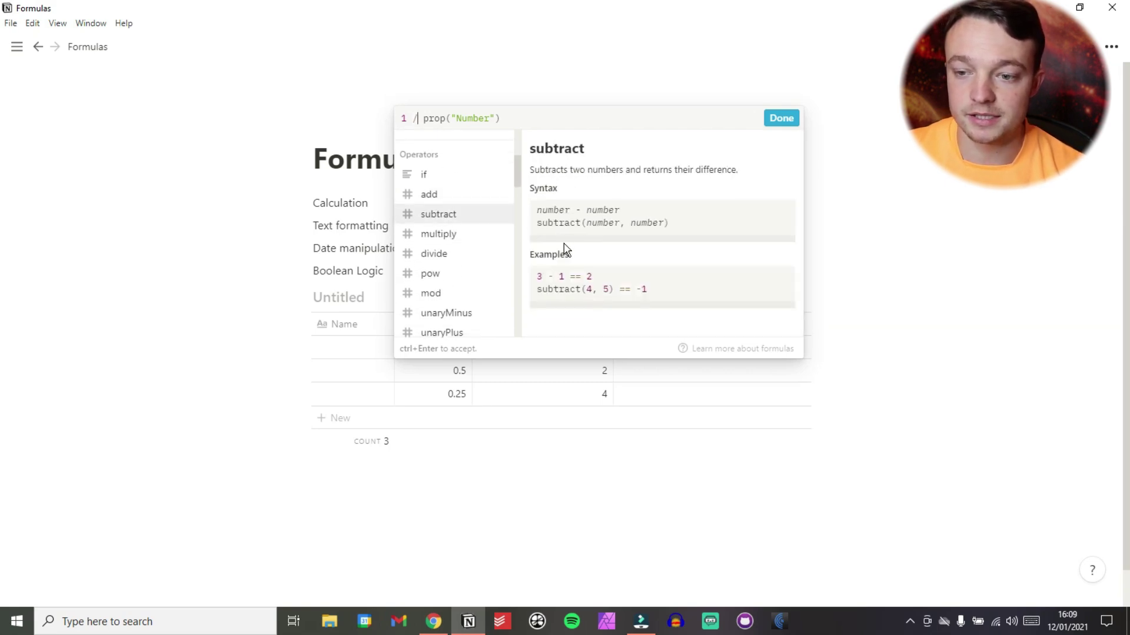
scroll(569, 200, down, 1)
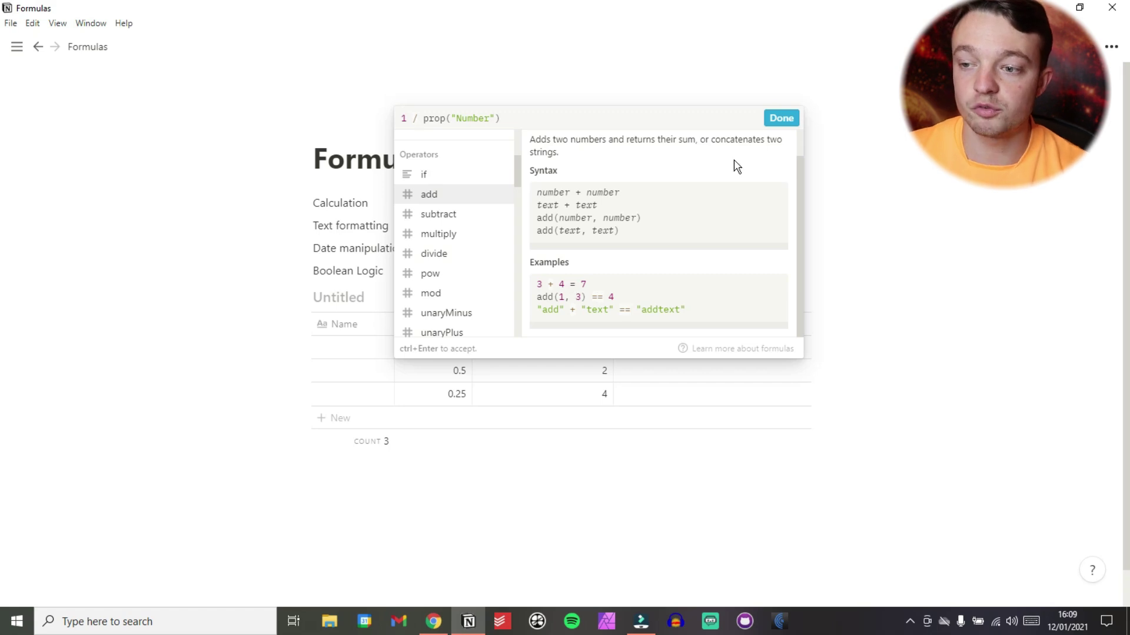
click(771, 118)
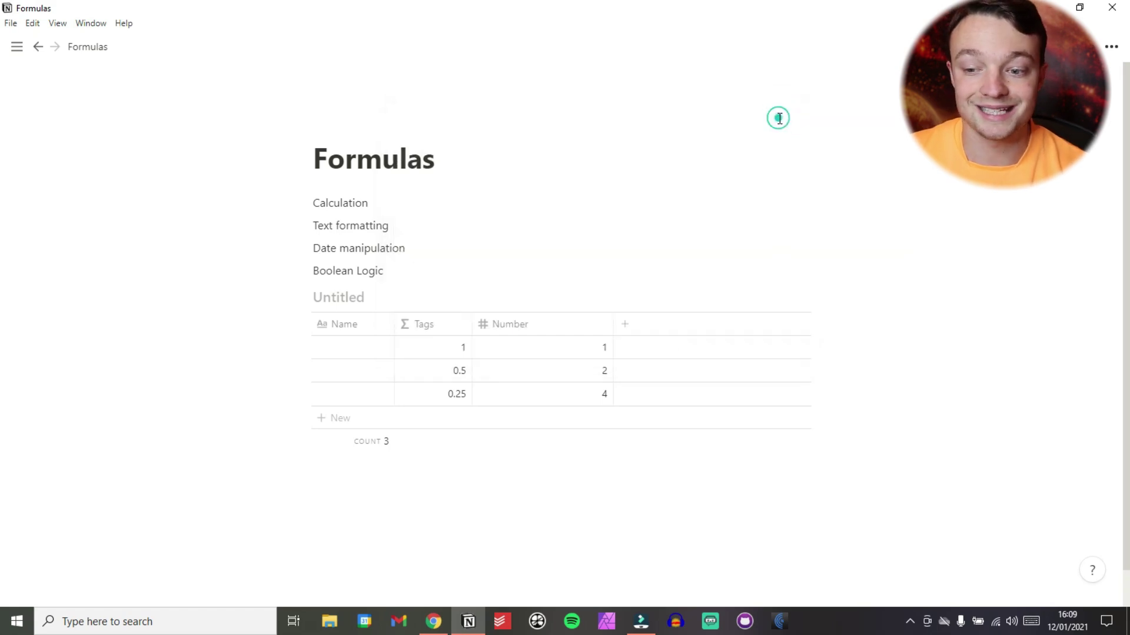
Replace the Tags formula with add(1, followed by the Number property.
click(446, 348)
triple_click(517, 120)
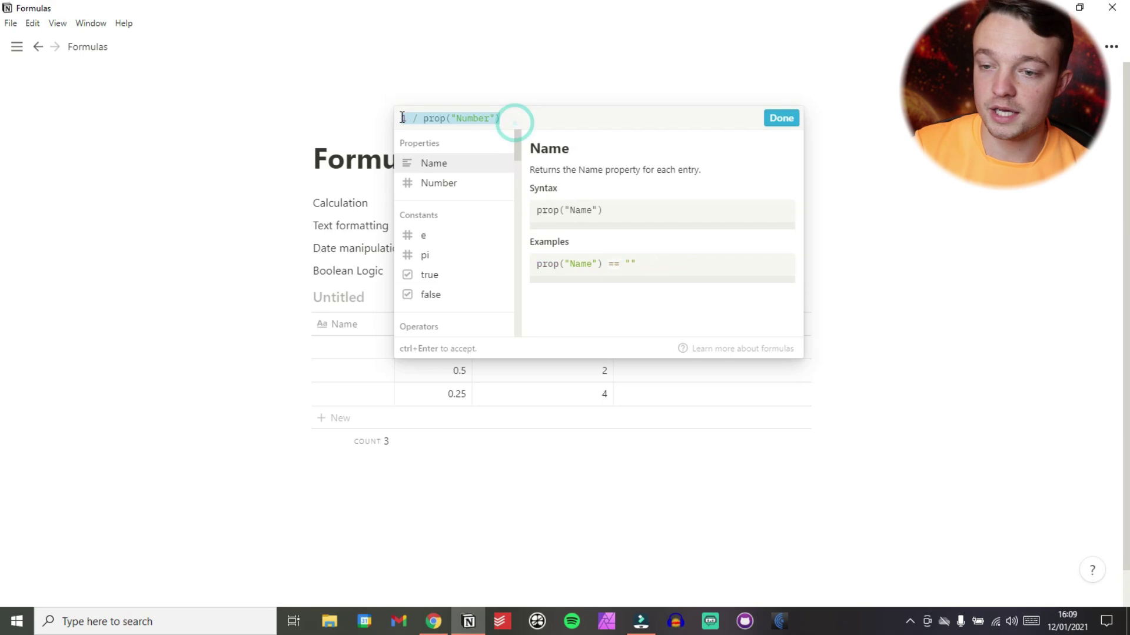
key(BackSpace)
text(add)
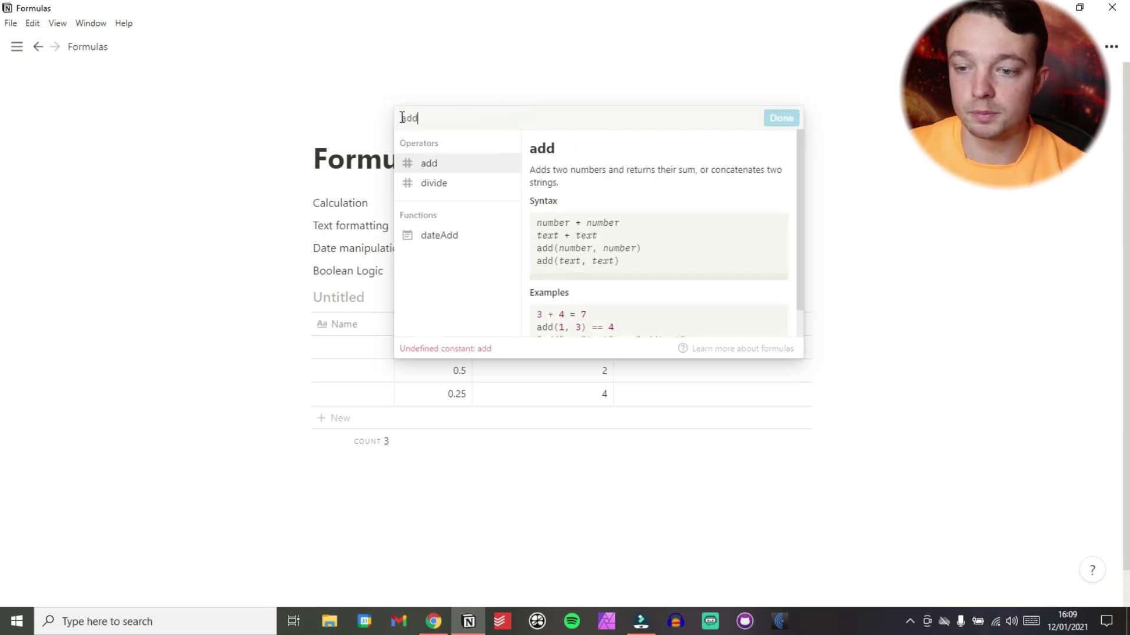
text((1)
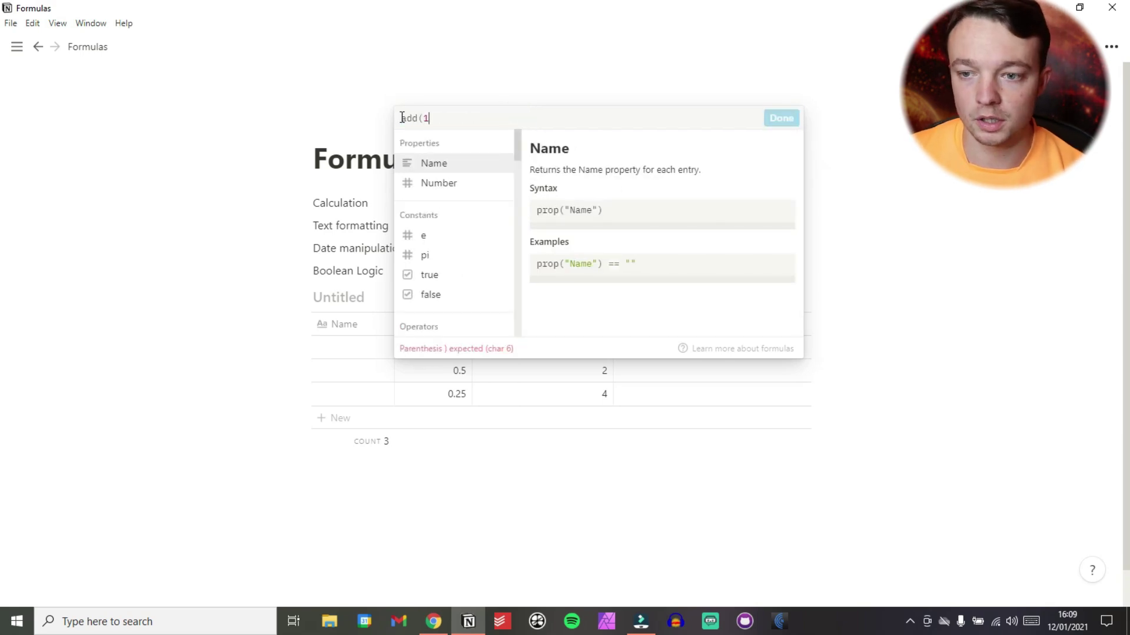
text(,)
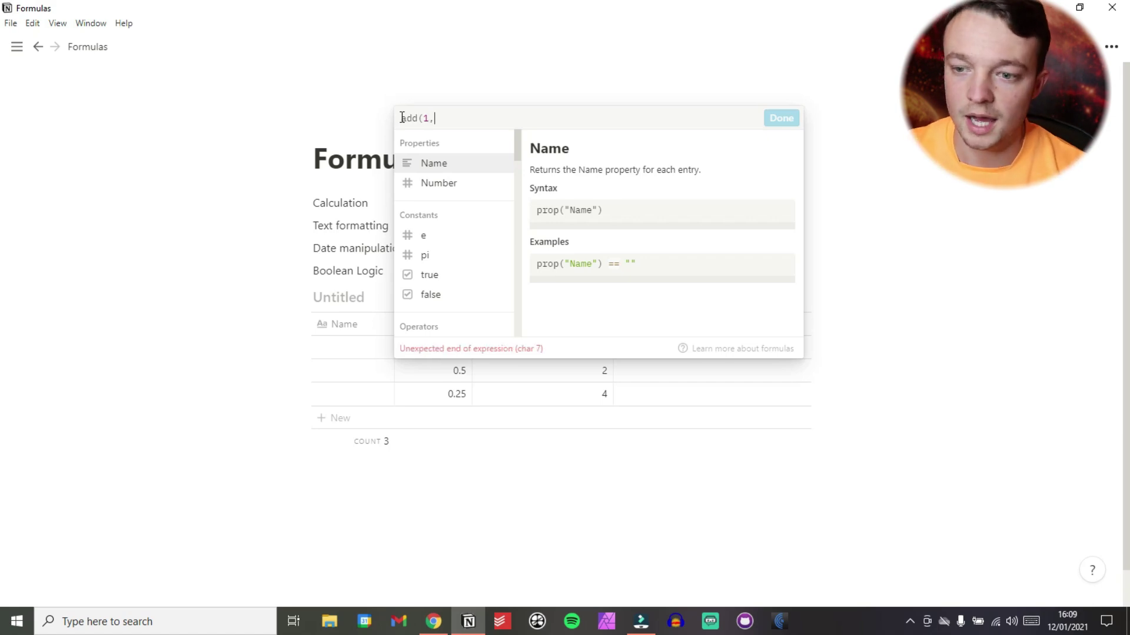
click(428, 185)
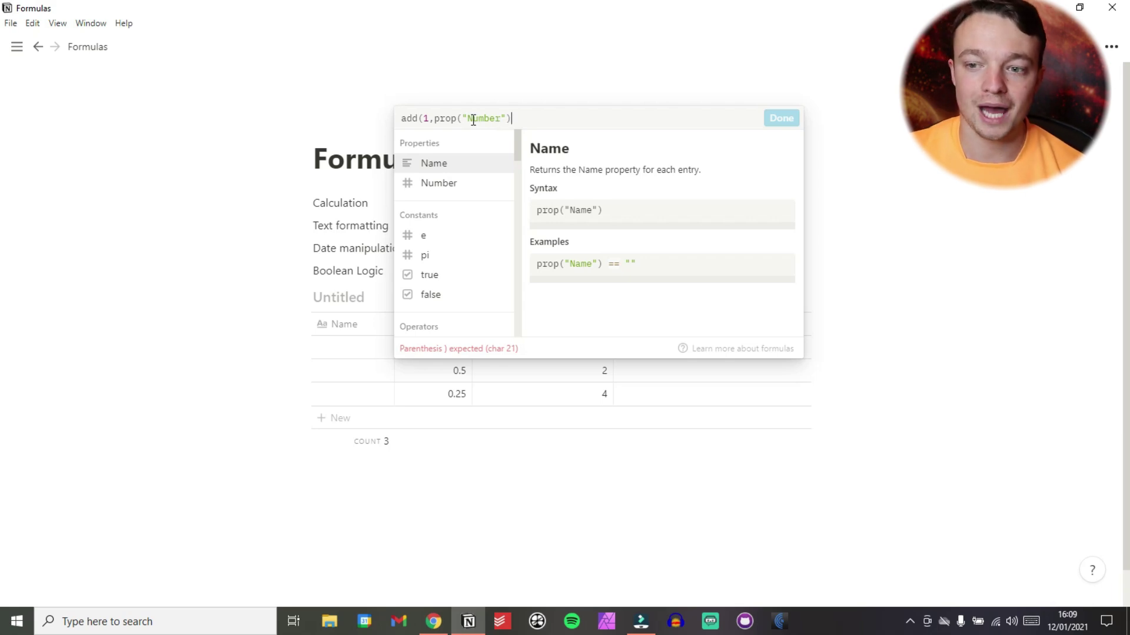
Close the parenthesis, keep Number capitalised, and apply add(1, prop("Number")).
click(473, 119)
key(BackSpace)
text(n)
click(521, 119)
text())
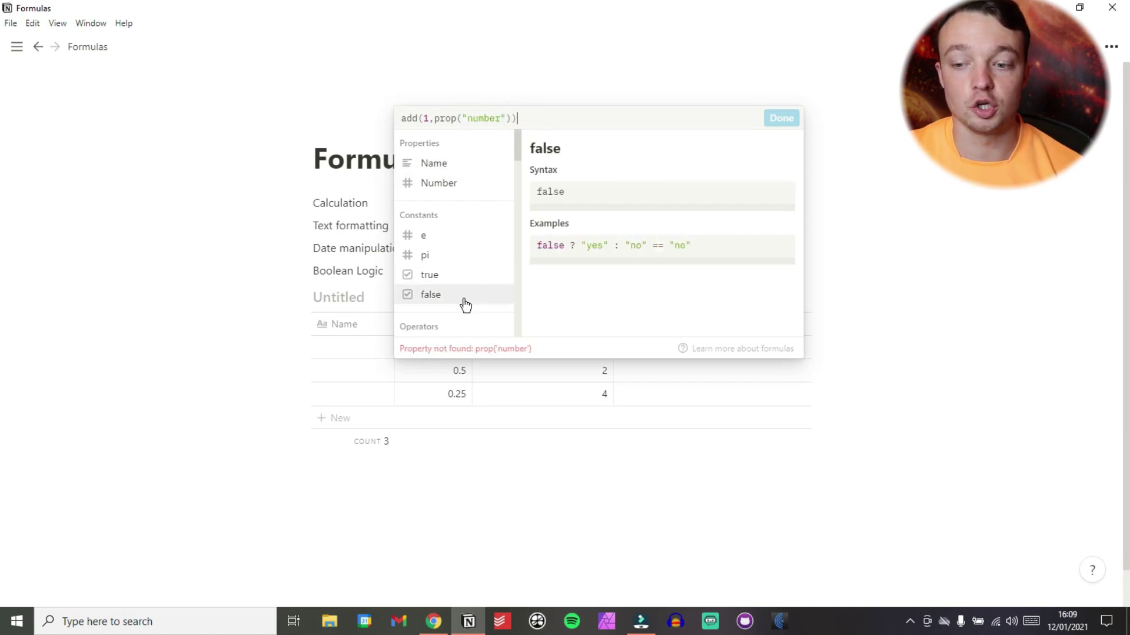
click(475, 118)
key(BackSpace)
text(N)
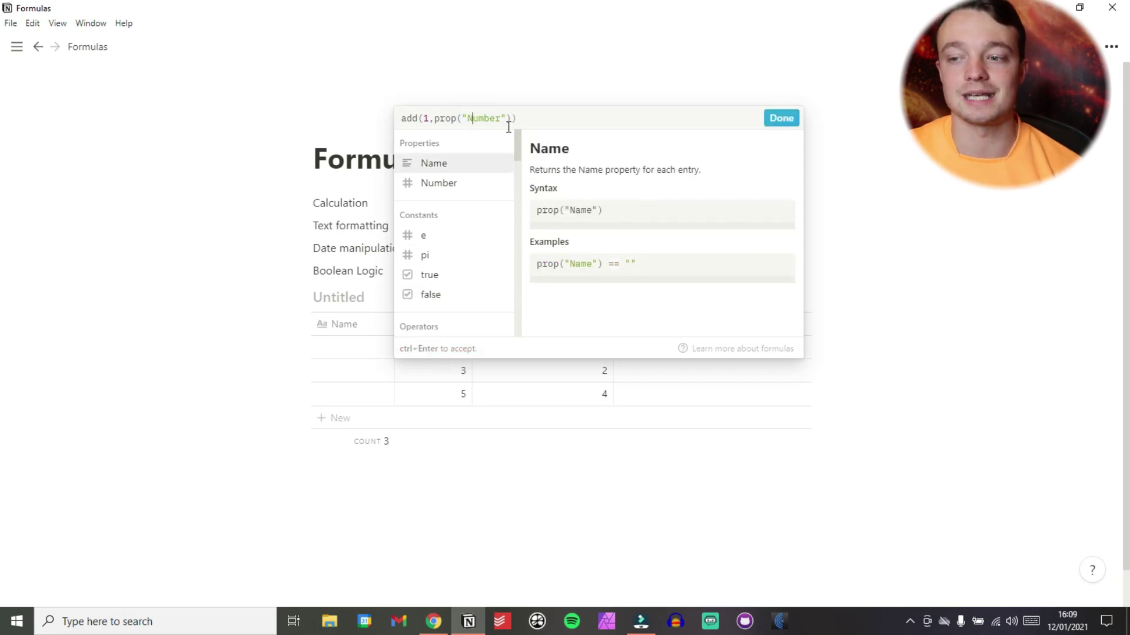
click(778, 120)
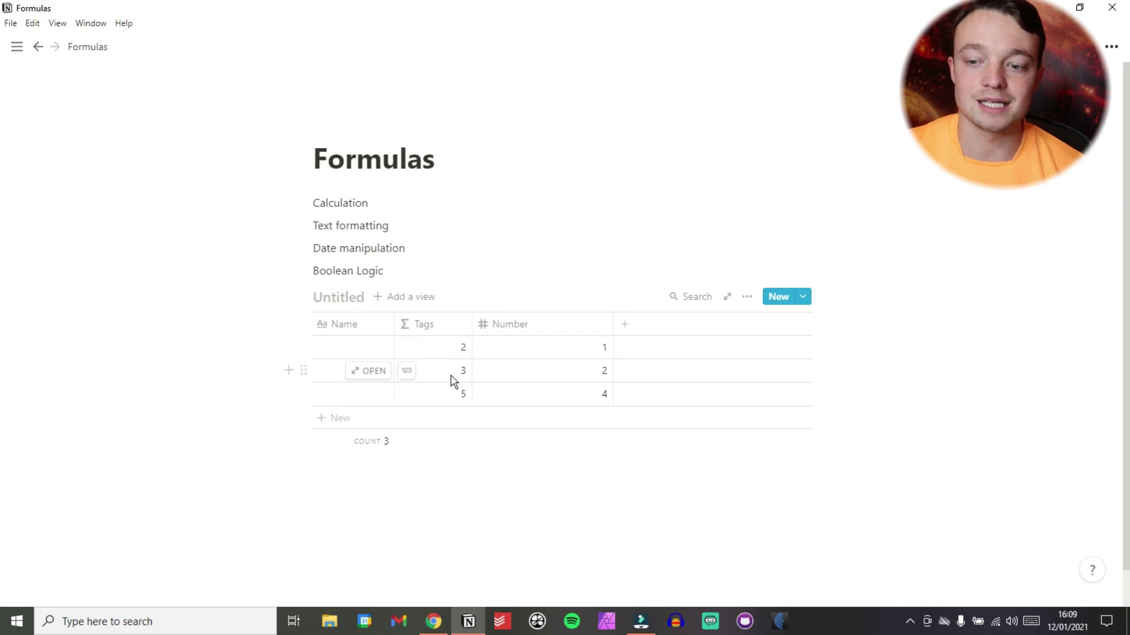
Browse the Operators list in the Tags formula editor, then close it.
click(445, 347)
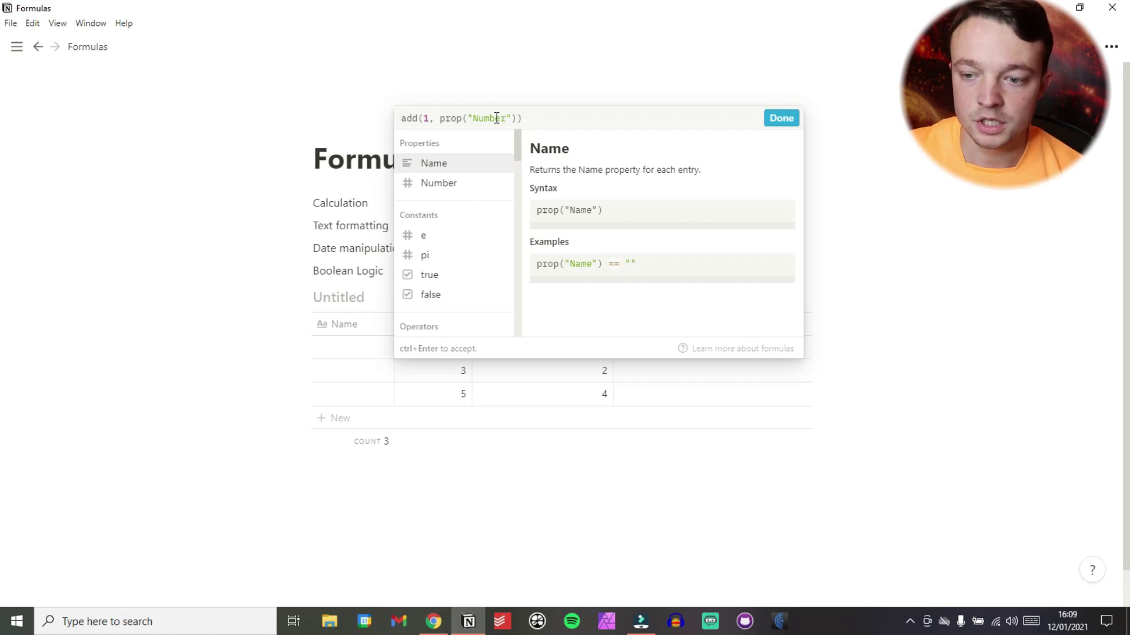
scroll(454, 308, down, 3)
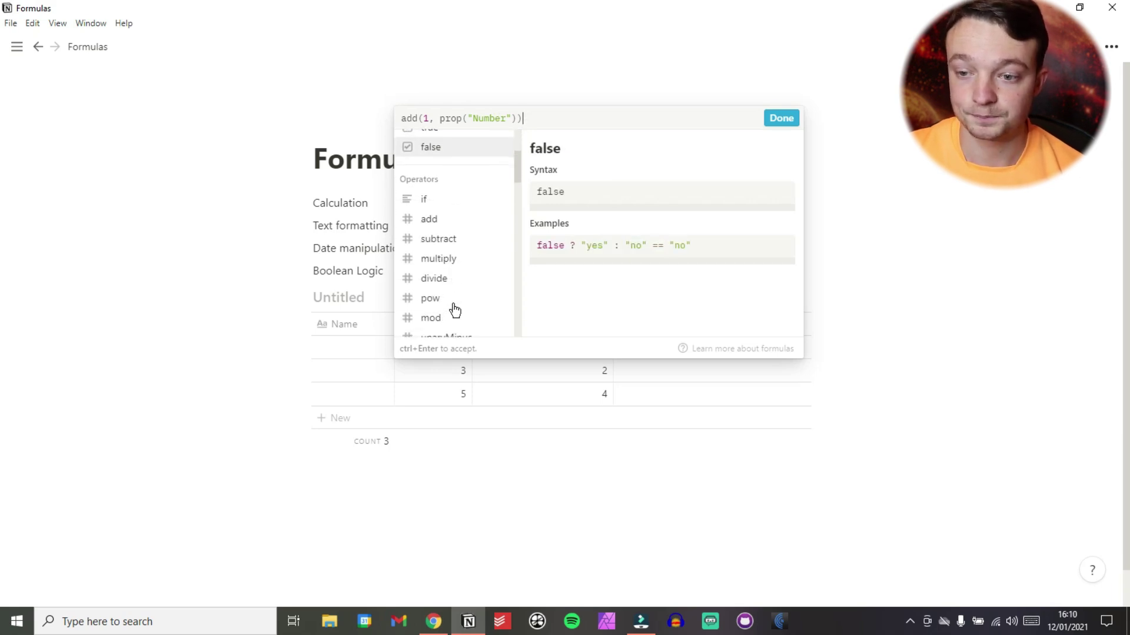
scroll(455, 310, down, 1)
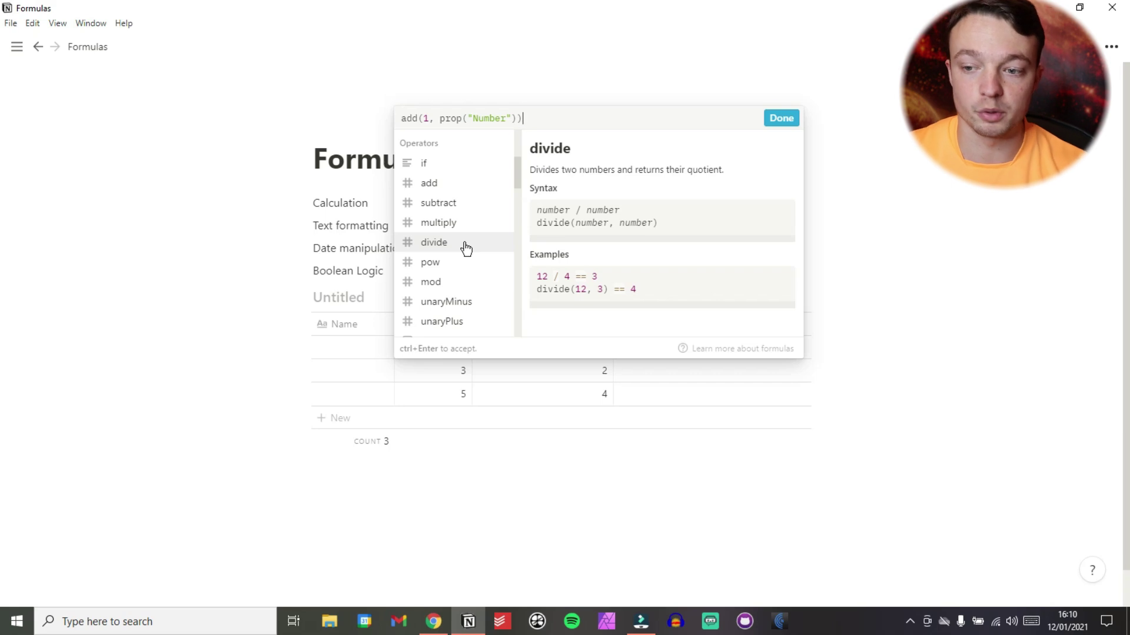
click(354, 243)
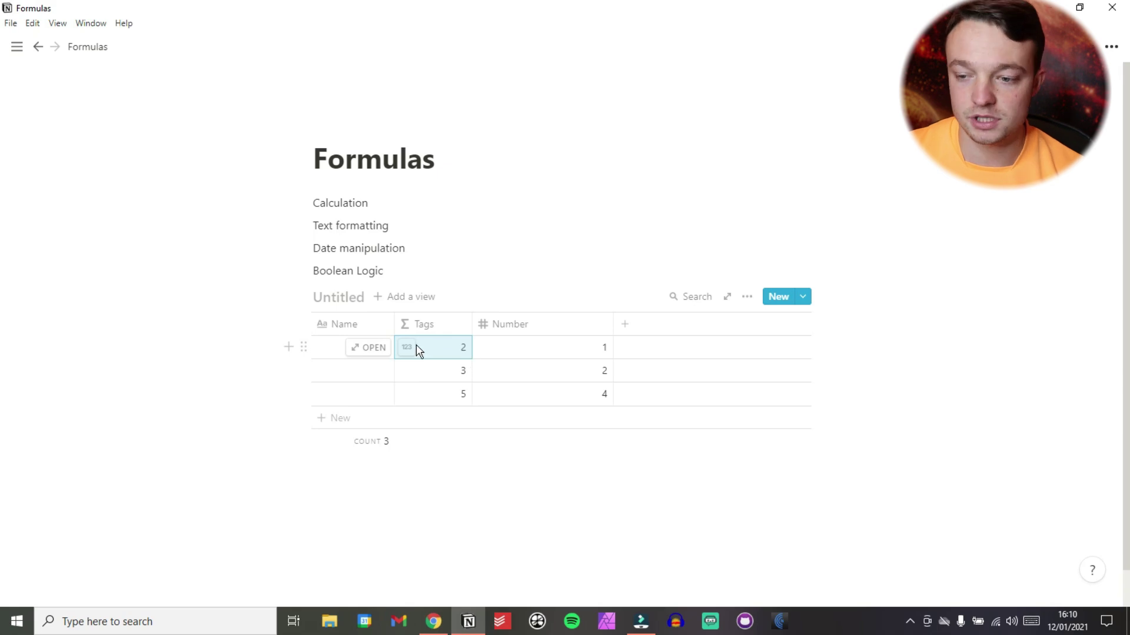
Narrow the Number column and add a new property named Text.
drag(613, 327, 552, 325)
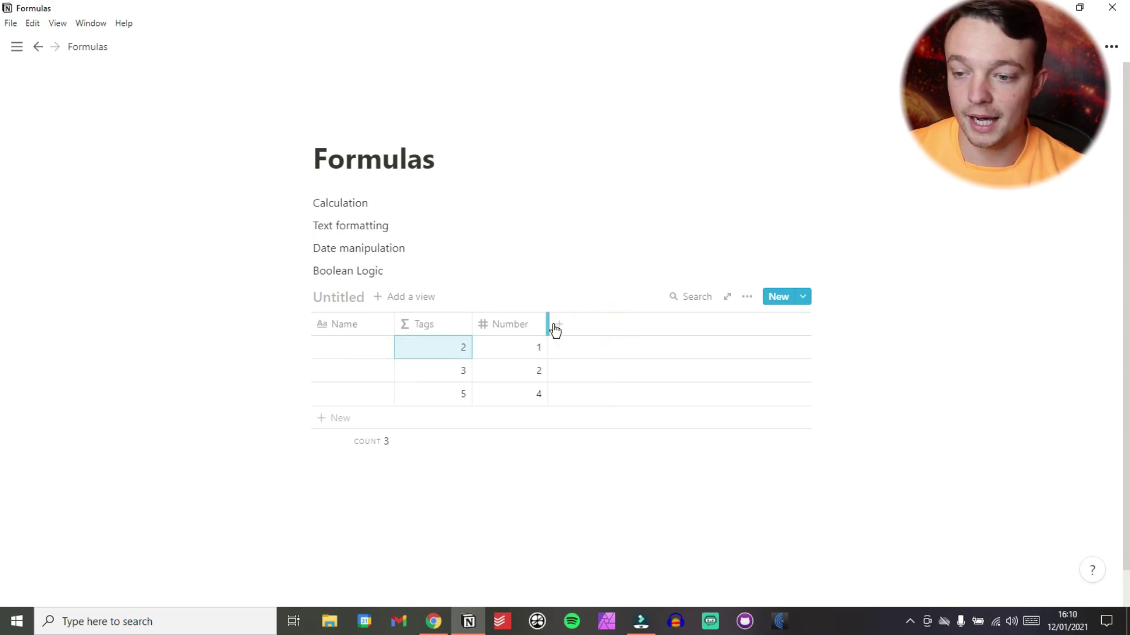
click(559, 324)
key(BackSpace)
text(Text)
key(Return)
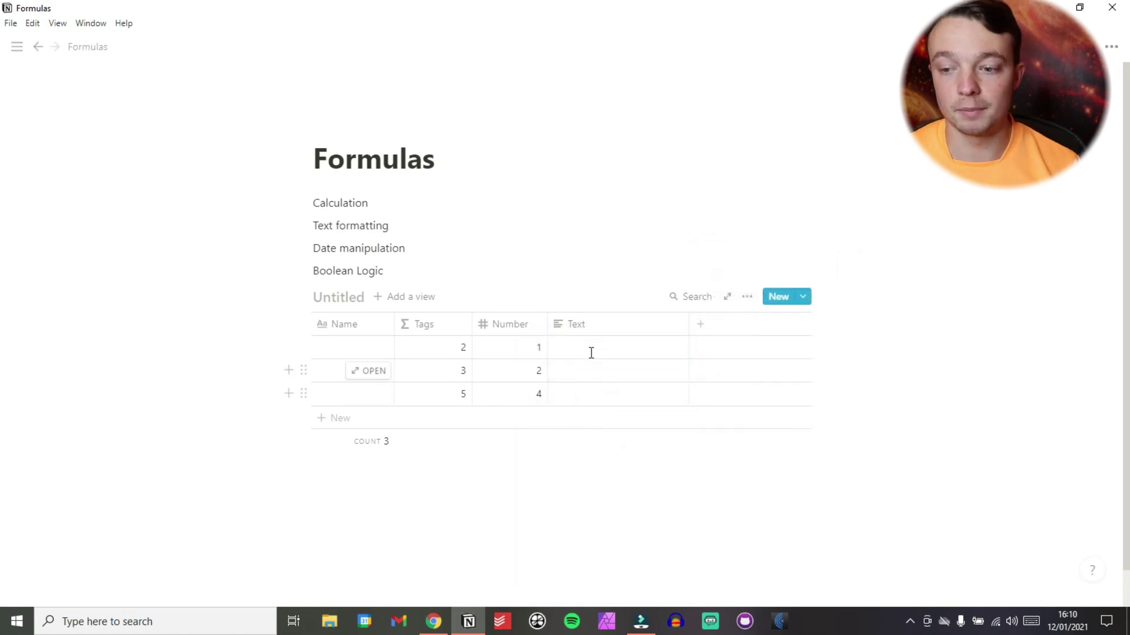
Fill the Text column's three rows with 1, 2 and 3.
click(589, 350)
text(1)
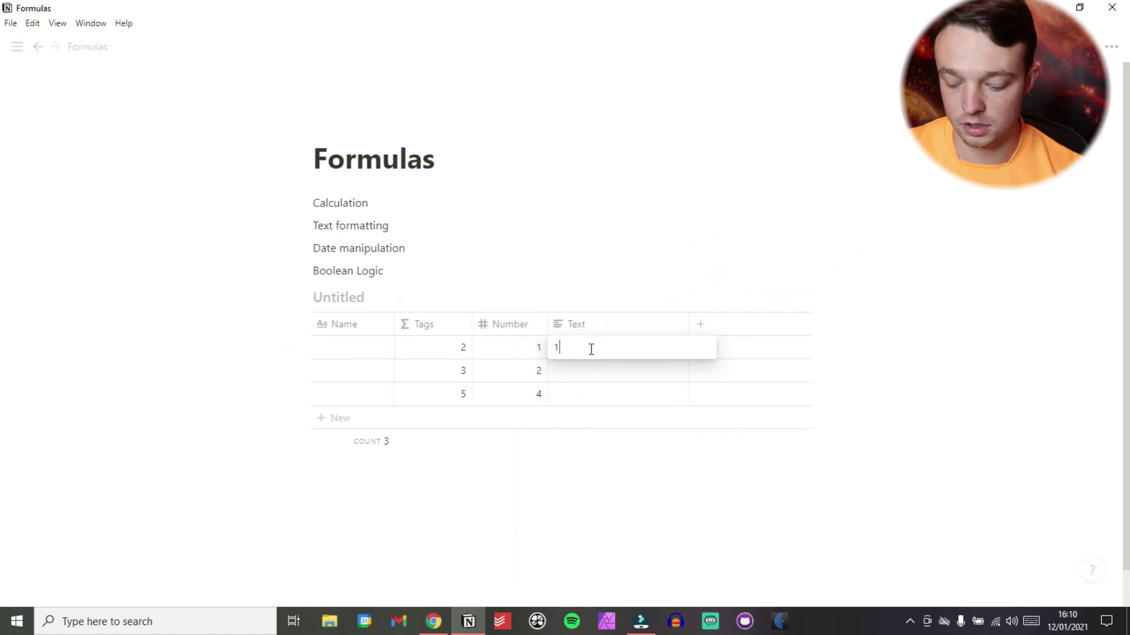
key(Return)
text(2)
key(Return)
text(3)
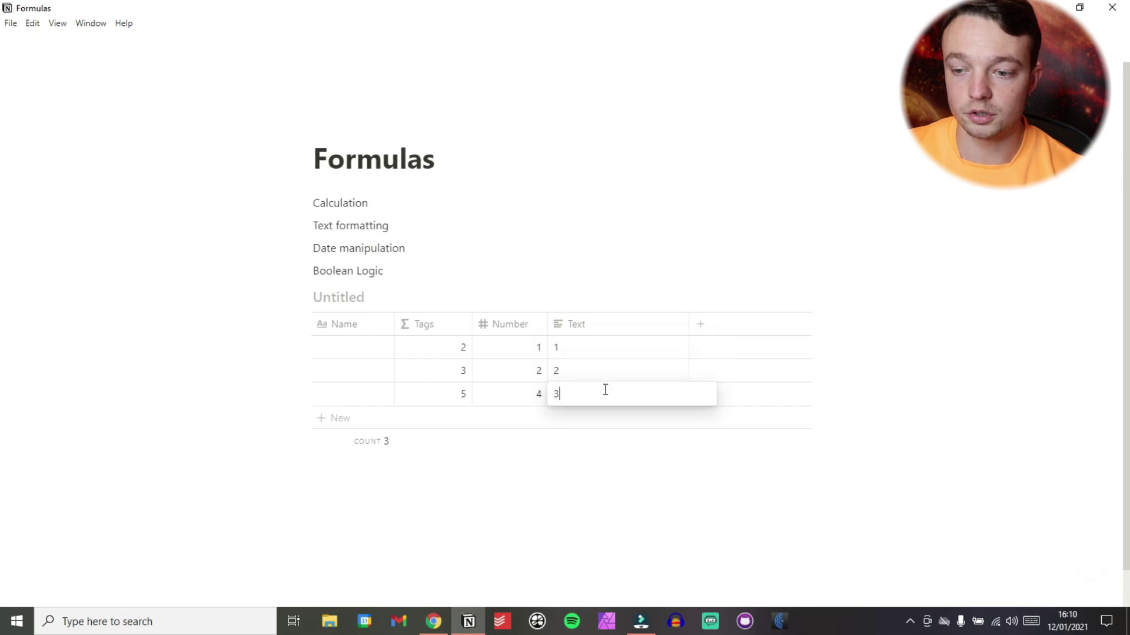
key(Escape)
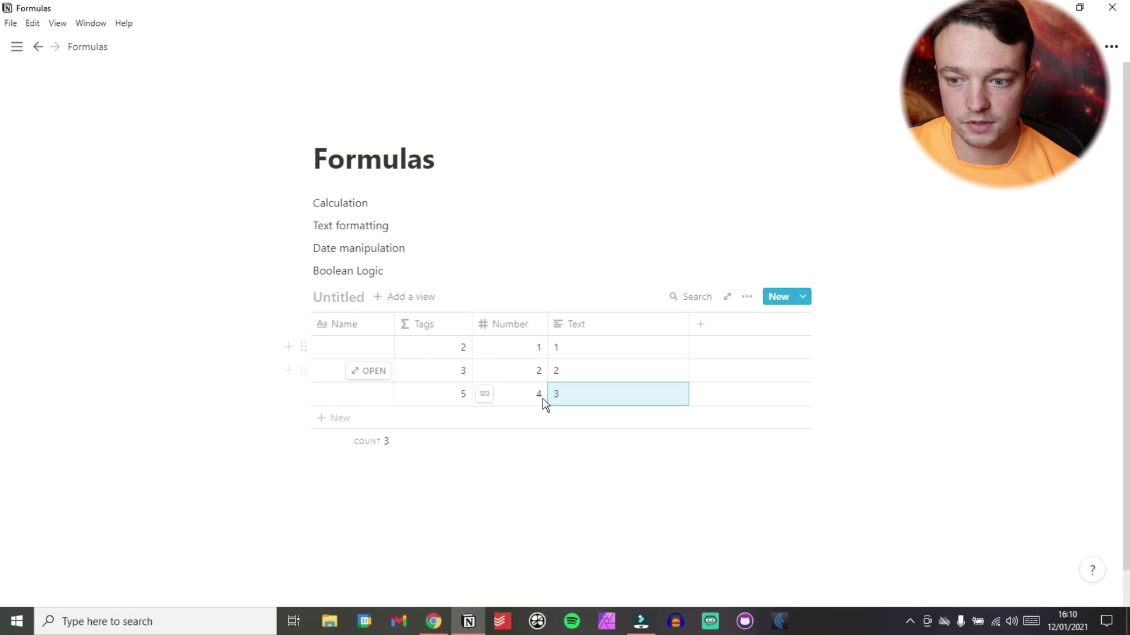
Wrap the Tags formula as format(add(1, prop("Number"))) and narrow the Text column.
click(450, 352)
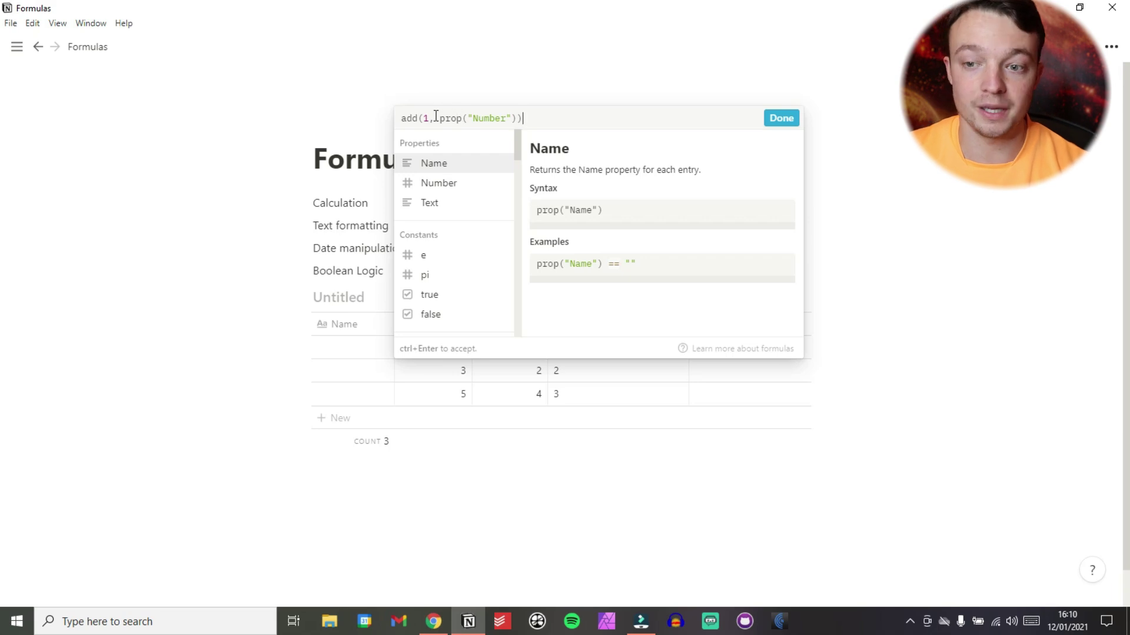
click(402, 119)
text(format()
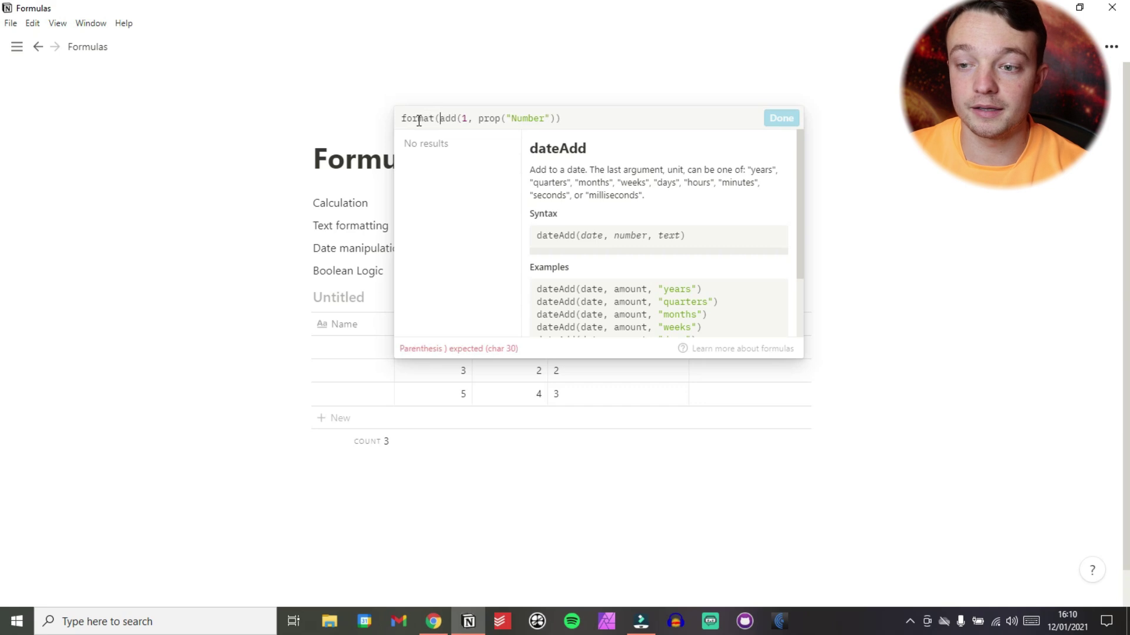
click(597, 115)
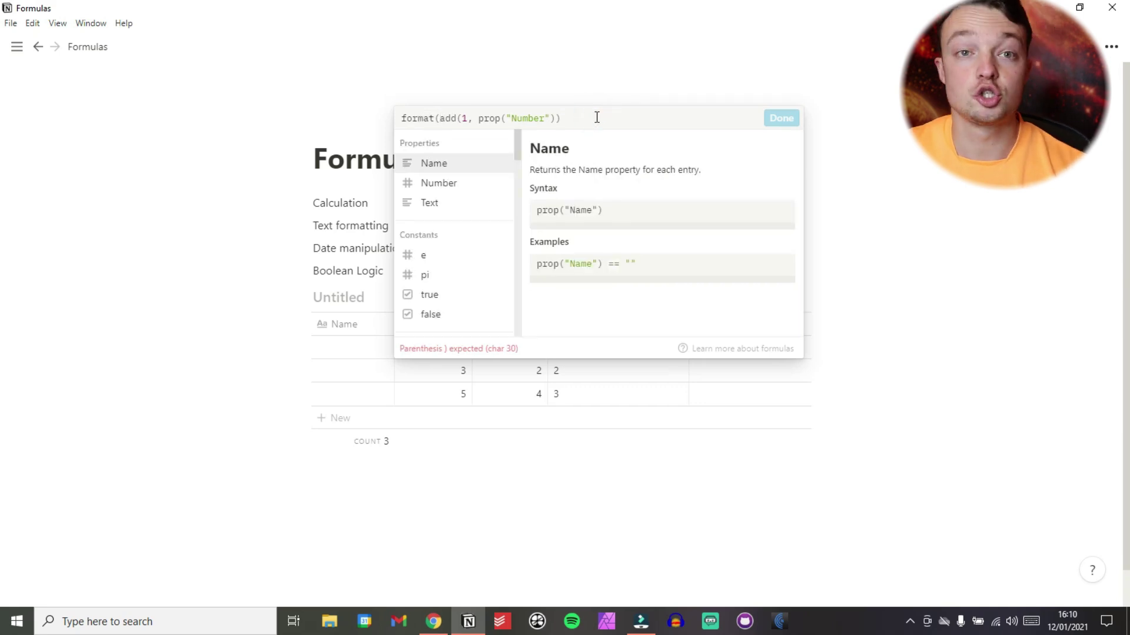
text())
click(782, 119)
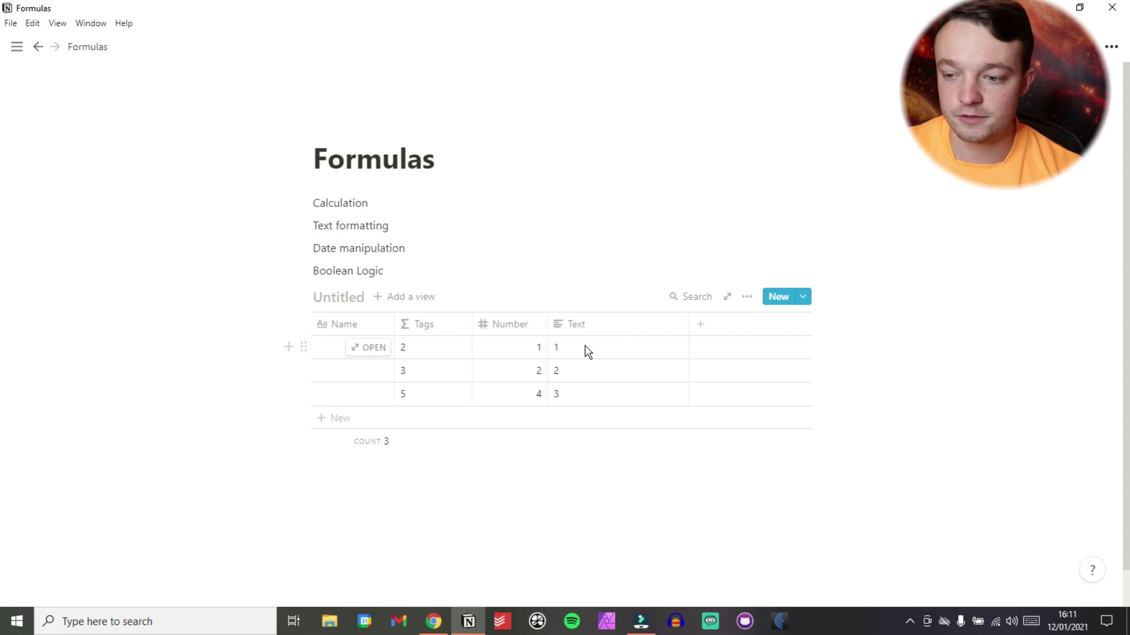
drag(688, 324, 621, 330)
Add a text column named Column with a first name in row 1 and surname in row 2.
click(639, 331)
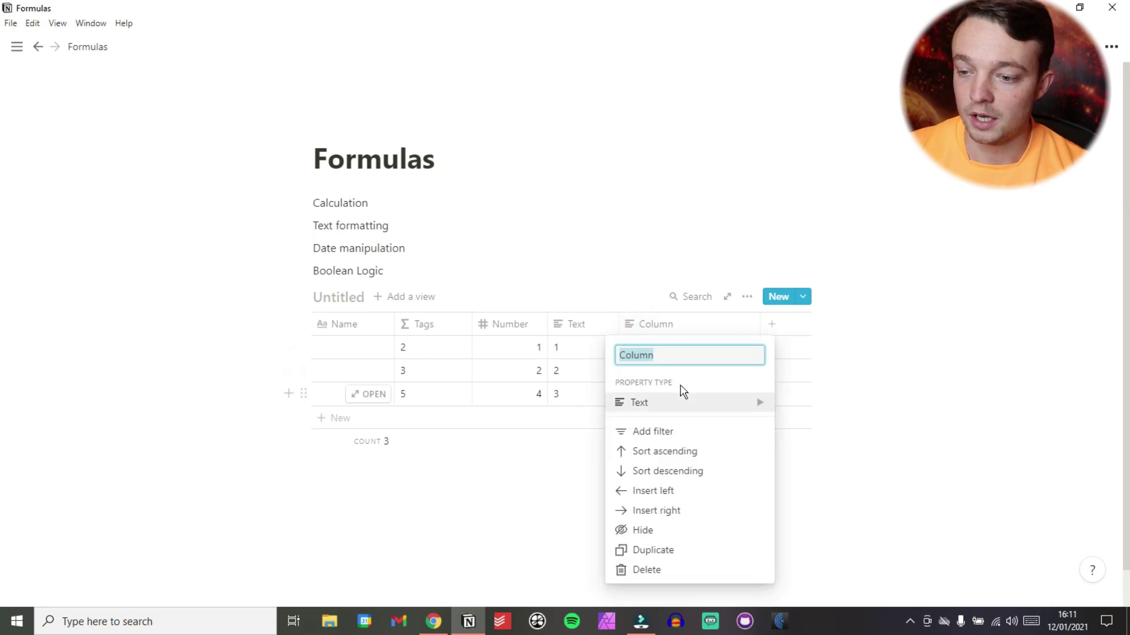
click(682, 393)
click(648, 323)
click(656, 352)
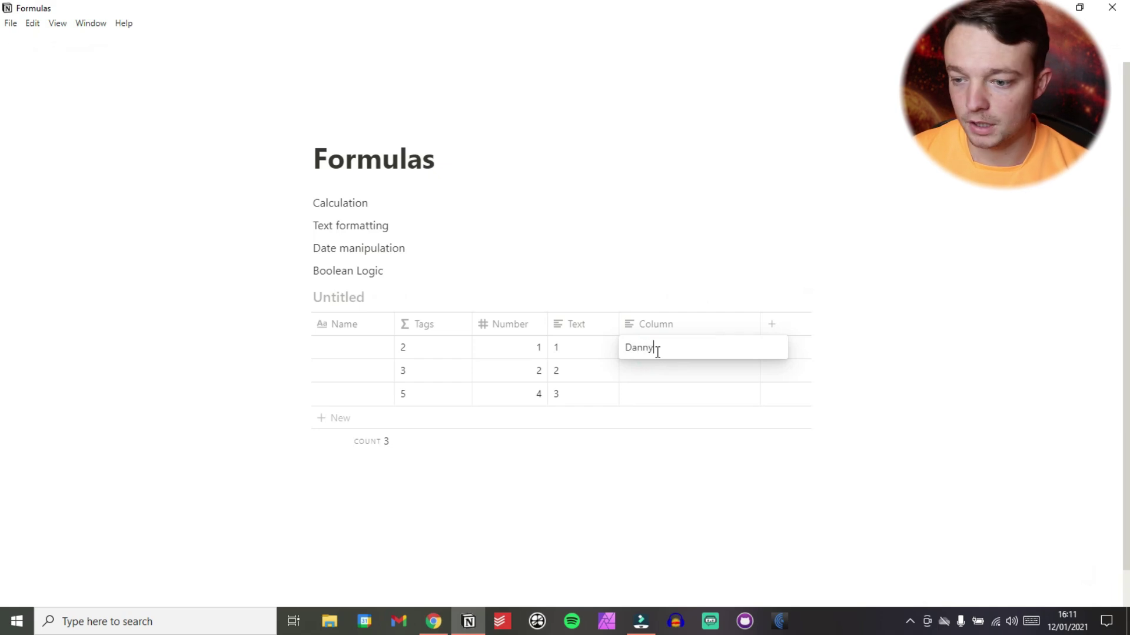
key(Return)
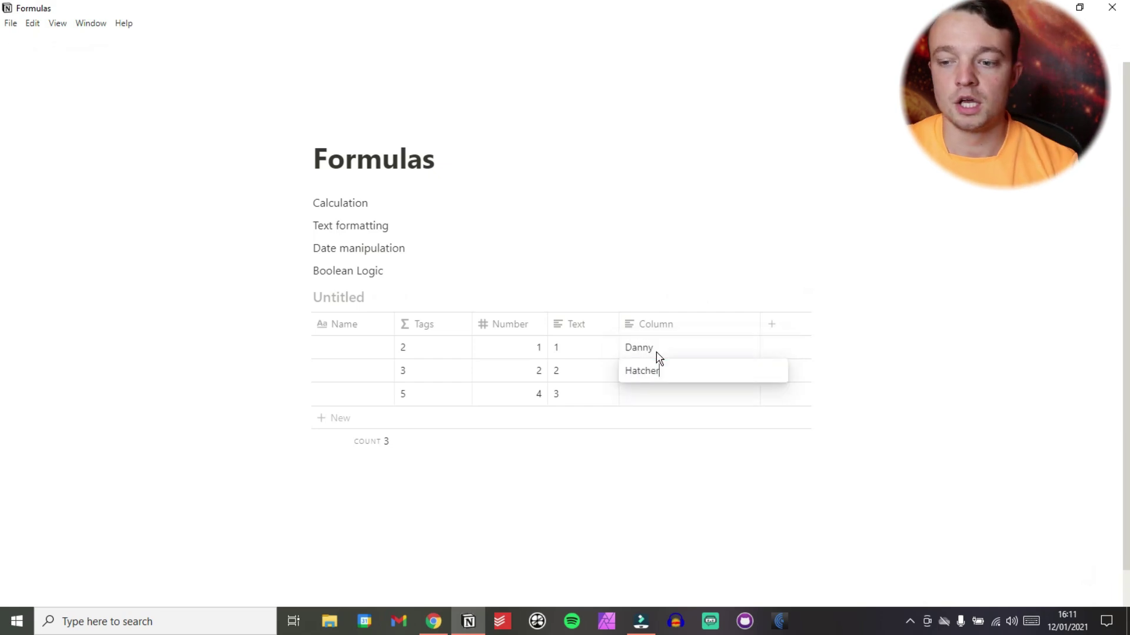
key(Return)
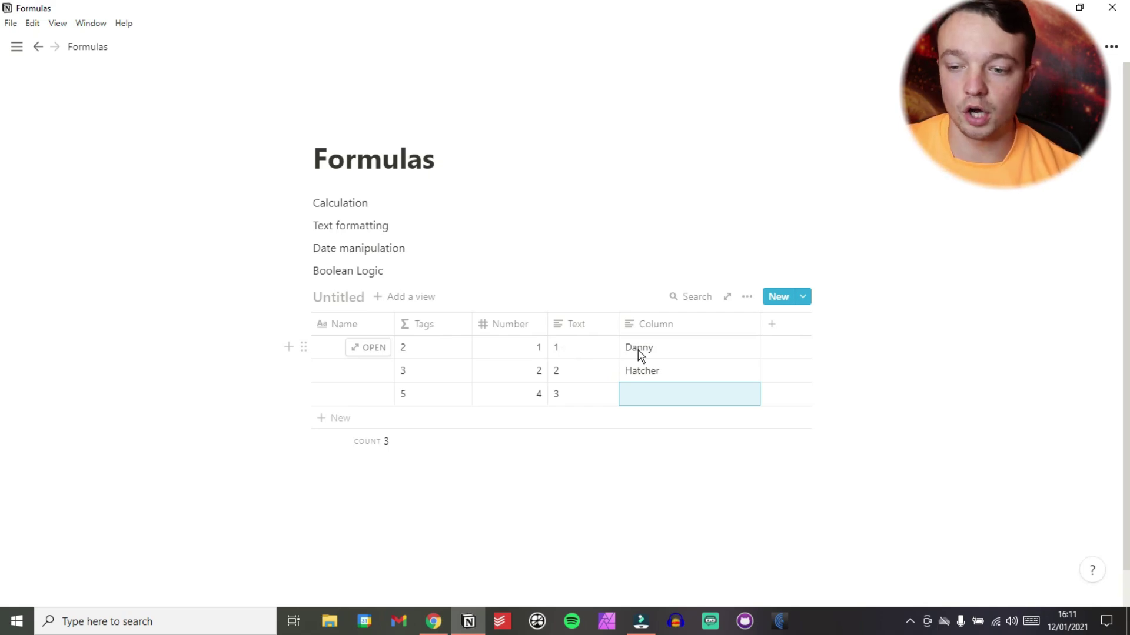
Select and delete the entire existing Tags formula.
click(447, 349)
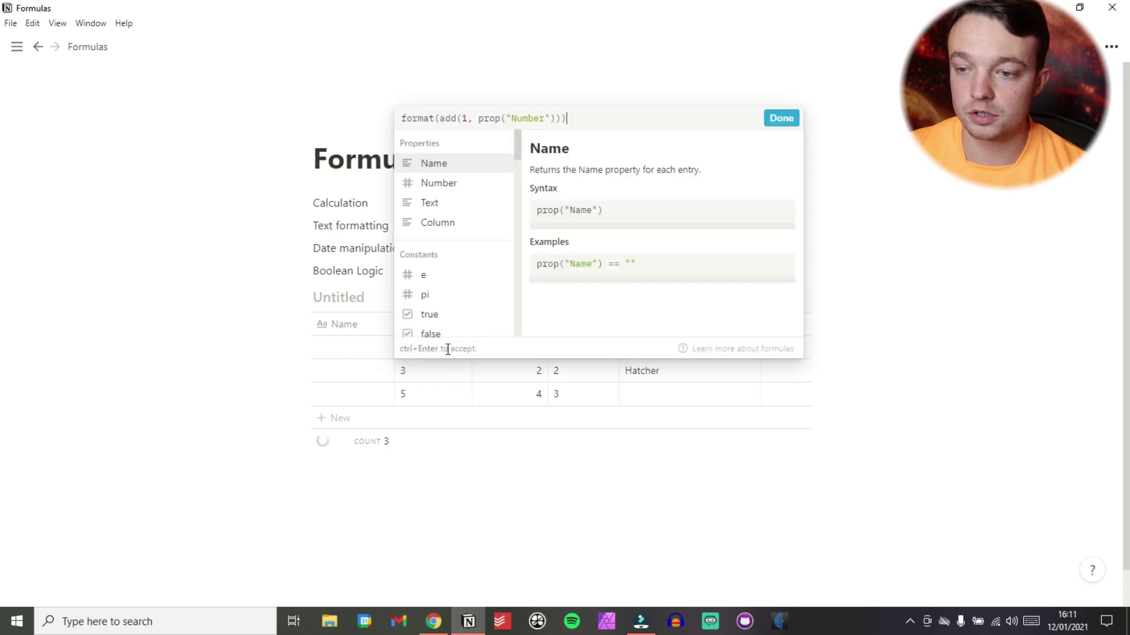
drag(575, 118, 403, 119)
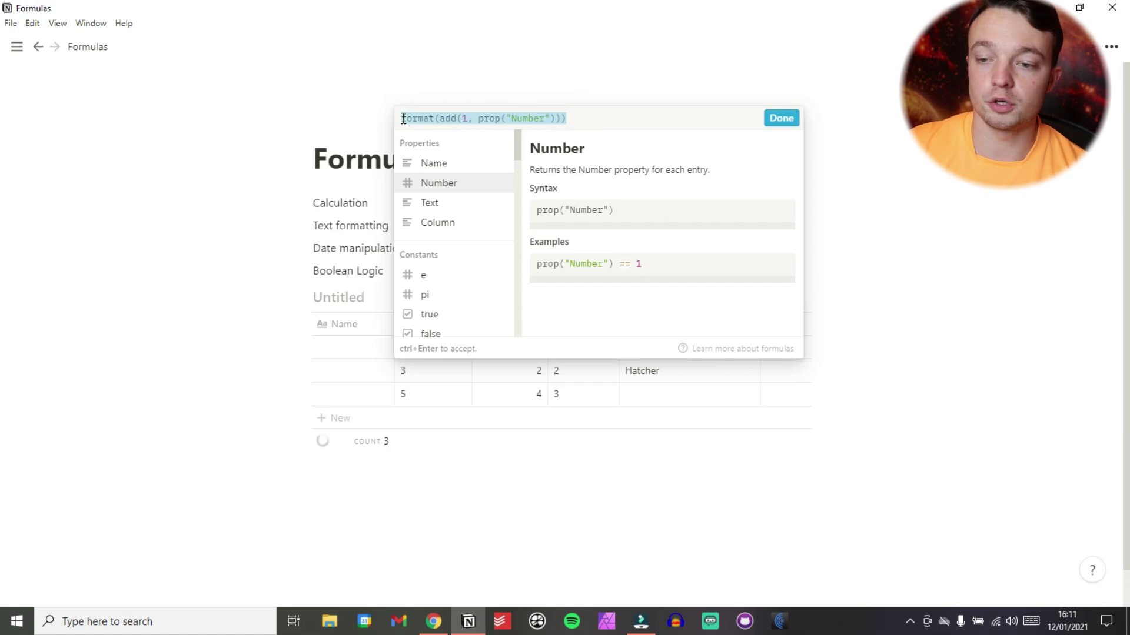
key(BackSpace)
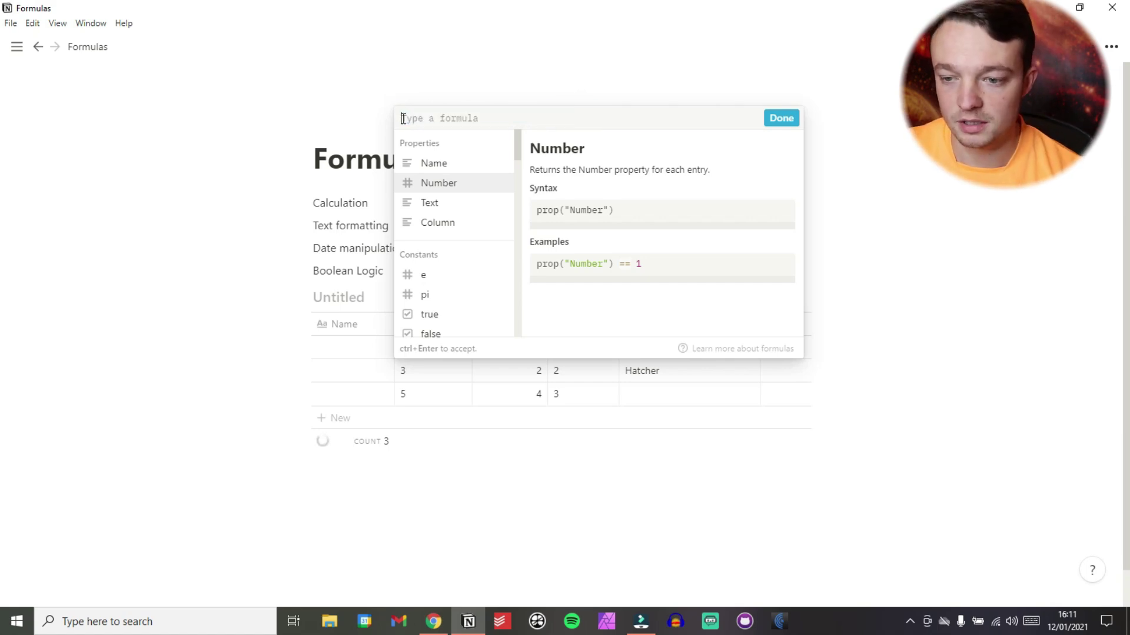
Set the Tags formula to prop("Text") + prop("Column").
click(441, 206)
text(+)
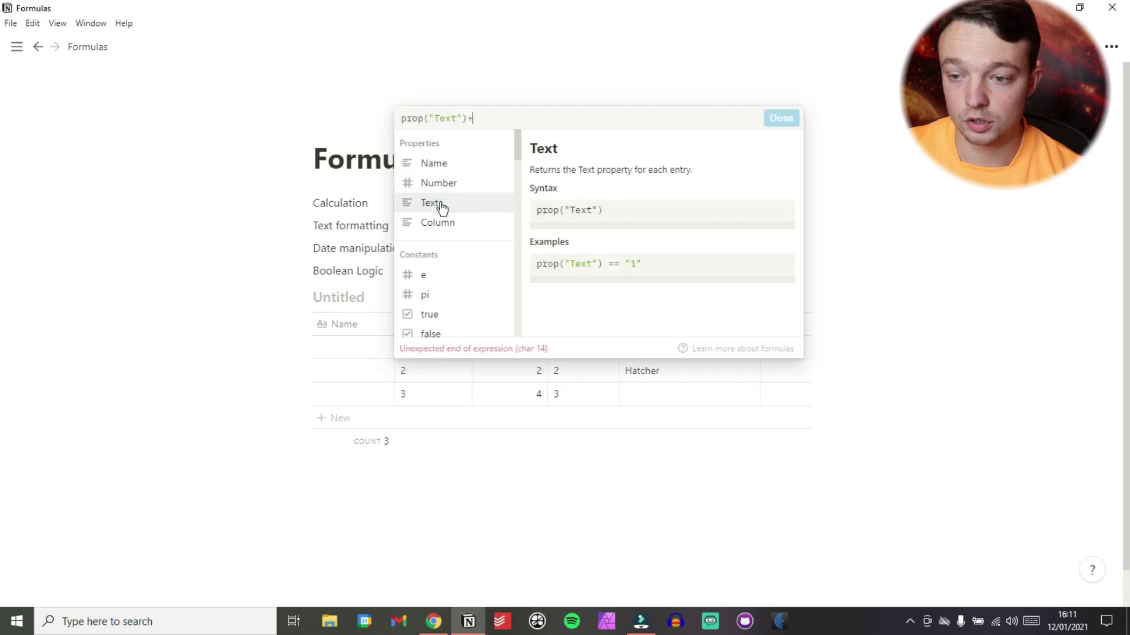
click(446, 225)
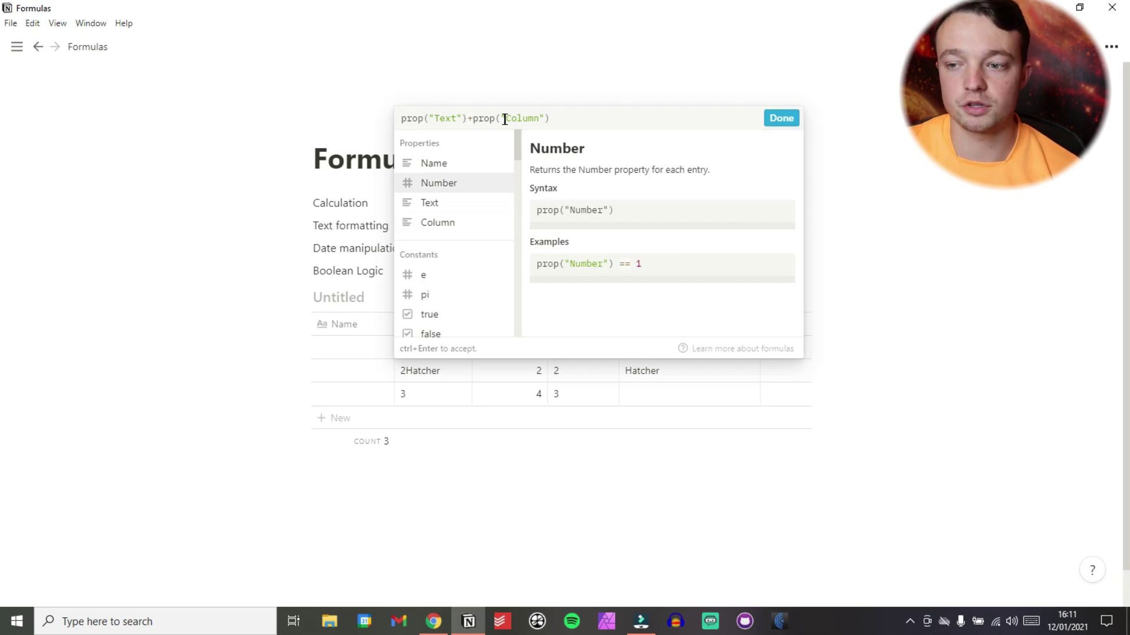
click(778, 119)
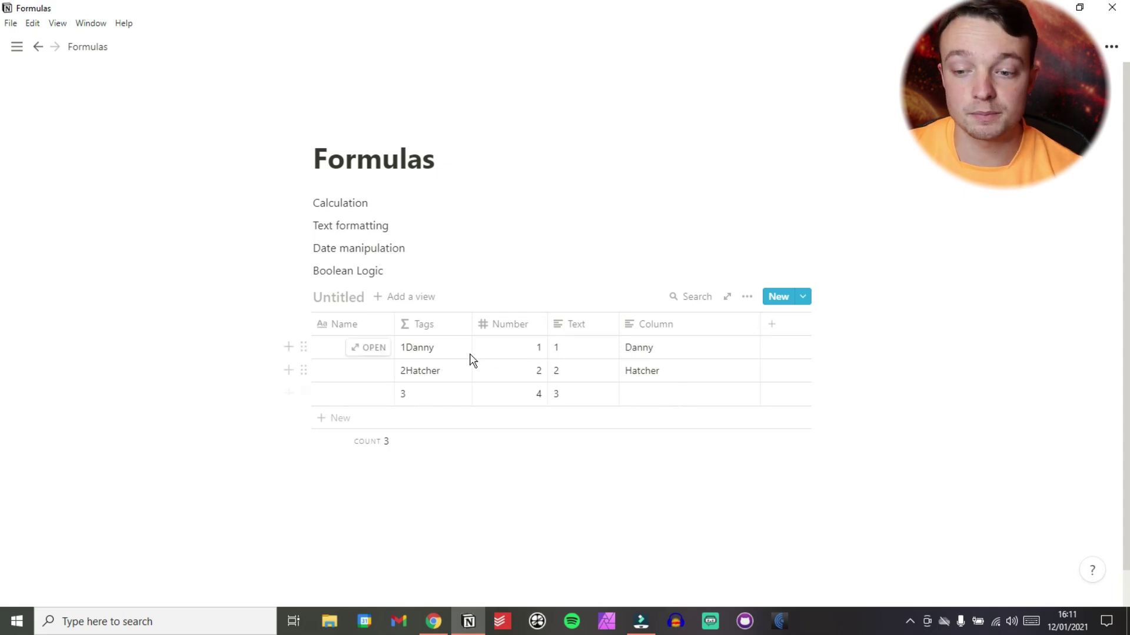
Insert + " " between Text and Column so the values join with a space.
click(420, 353)
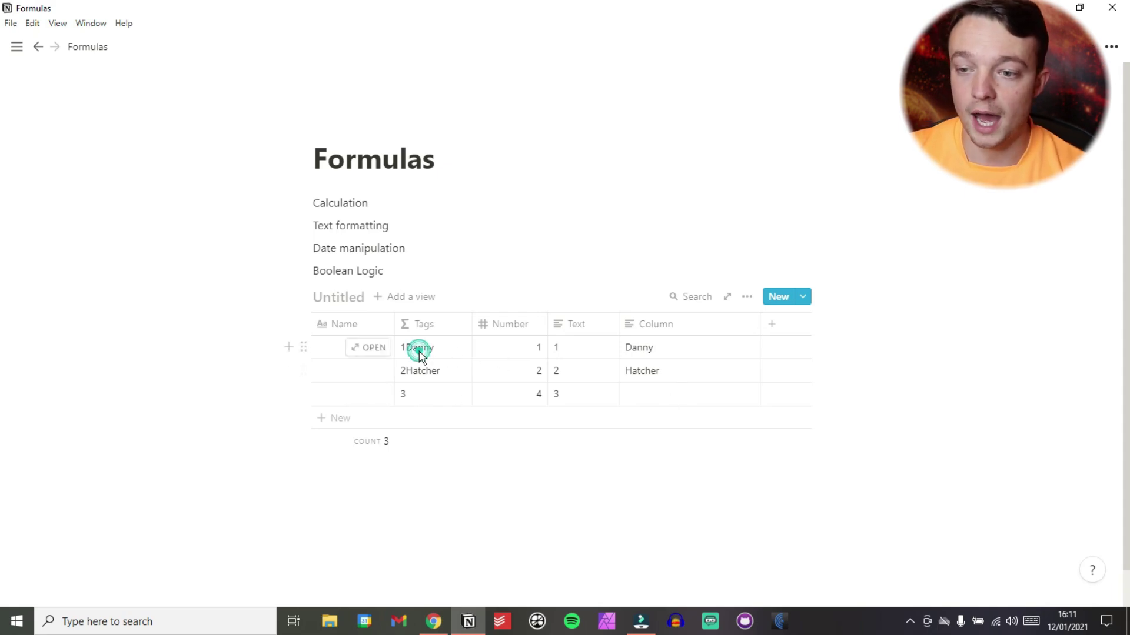
click(486, 120)
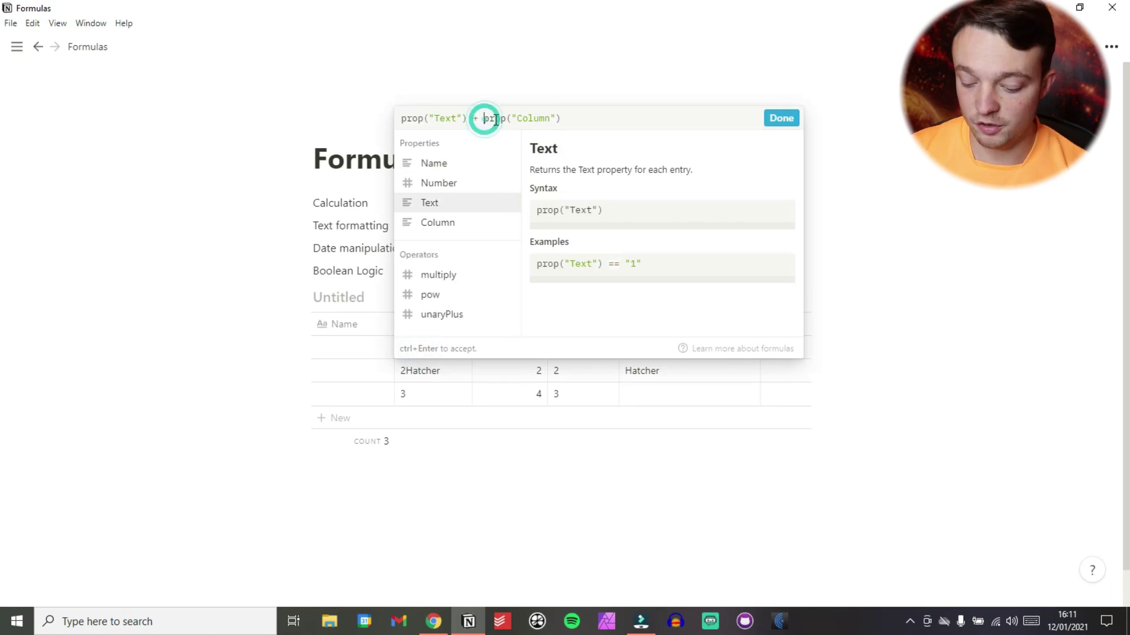
text(+)
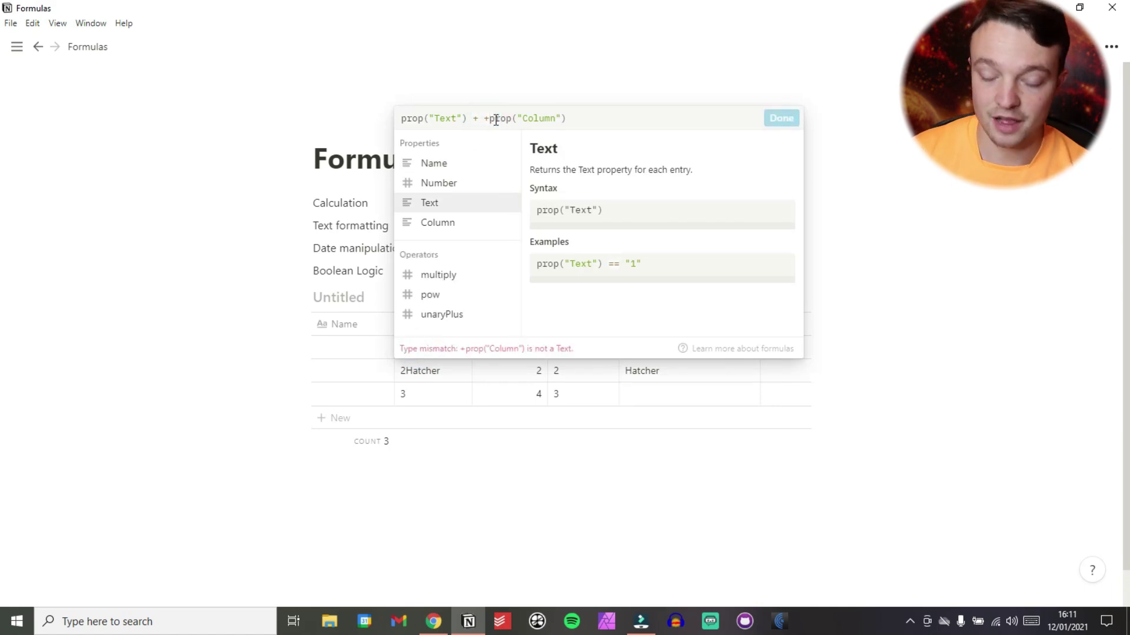
key(Left)
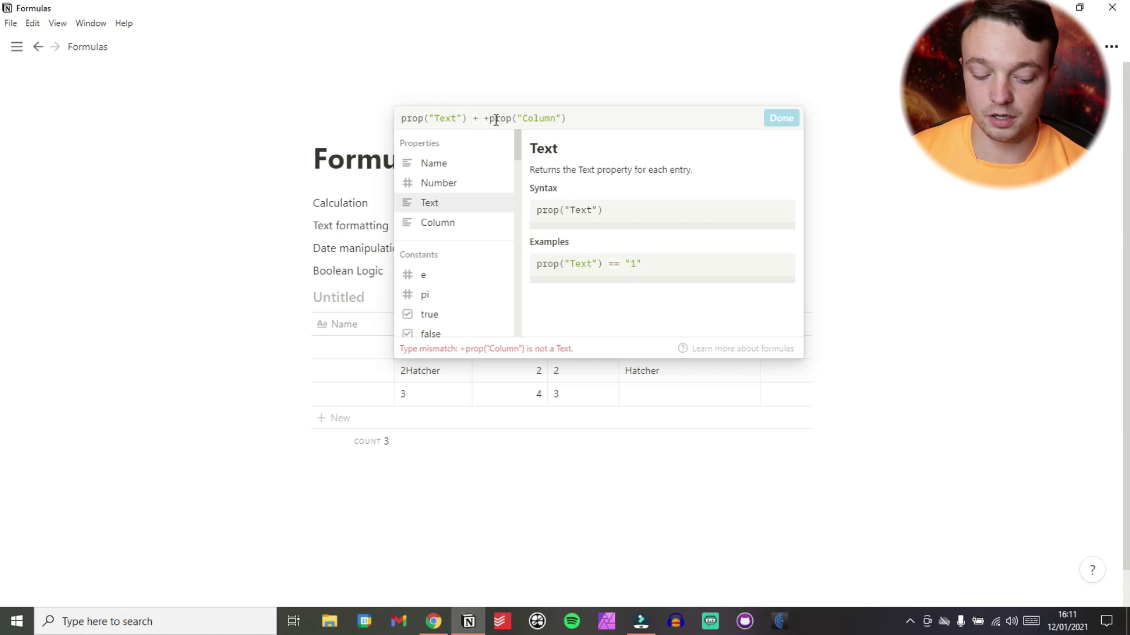
text(" )
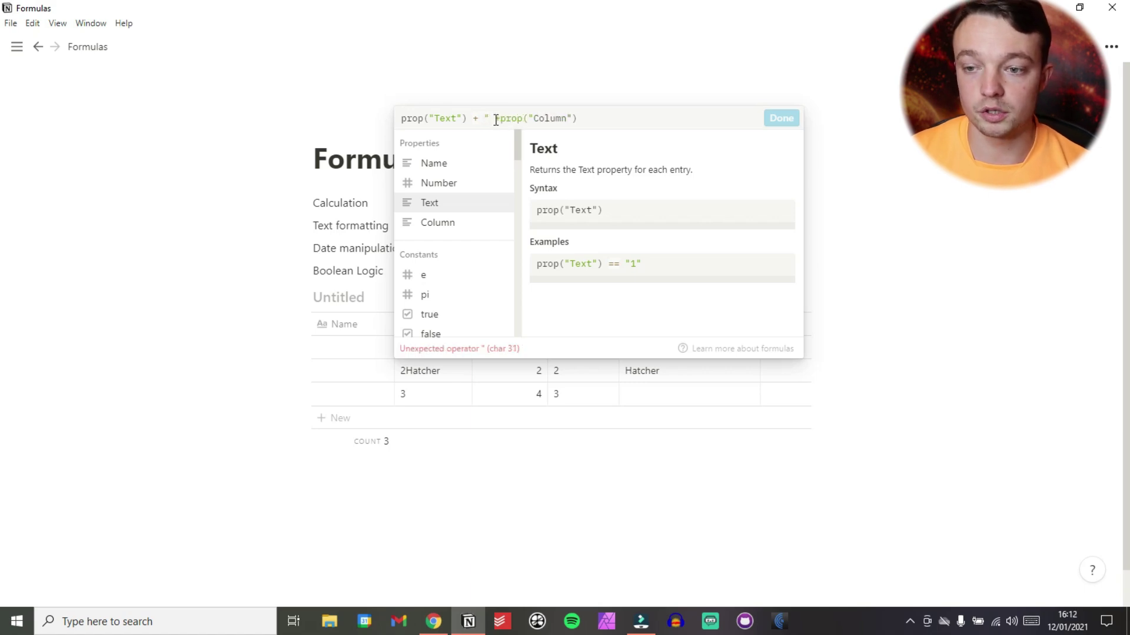
text(")
click(492, 118)
double_click(436, 119)
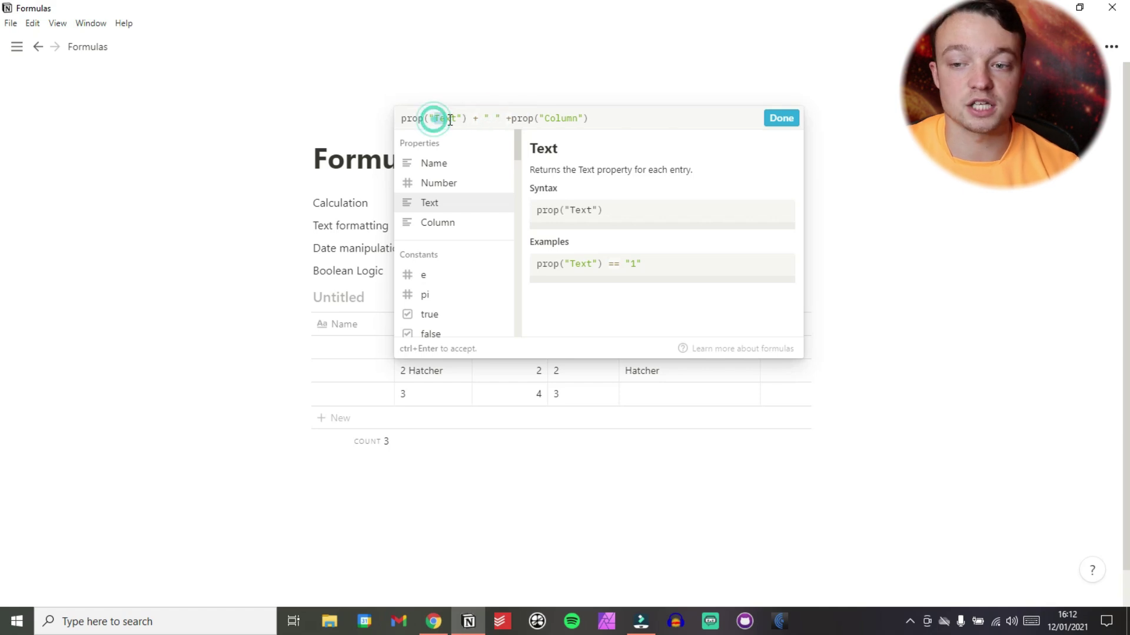
click(403, 117)
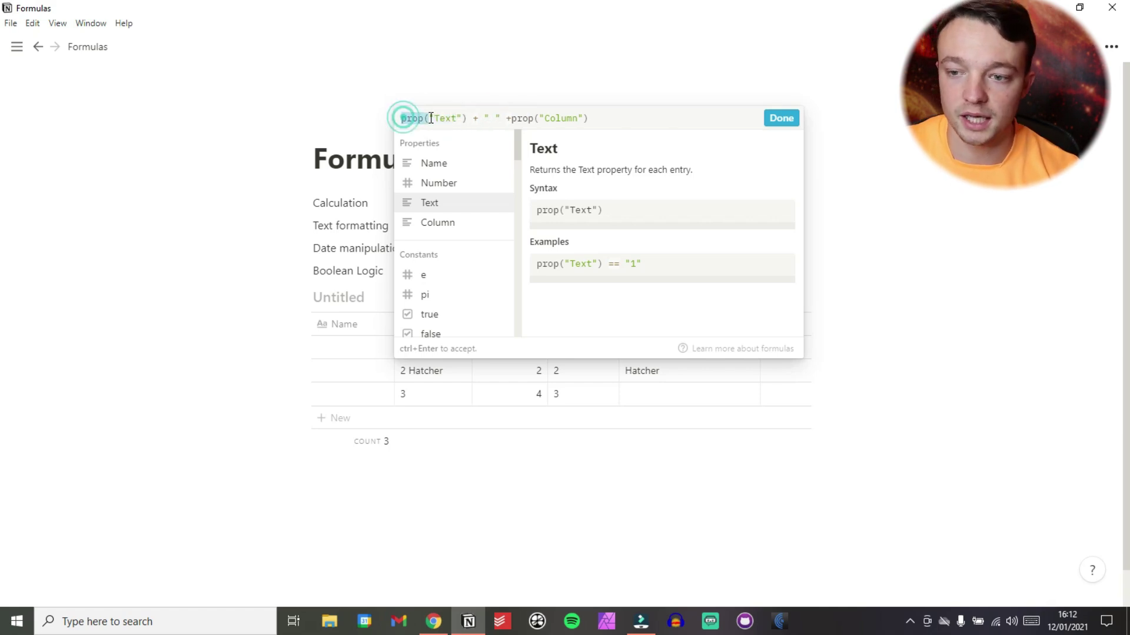
click(489, 118)
click(498, 119)
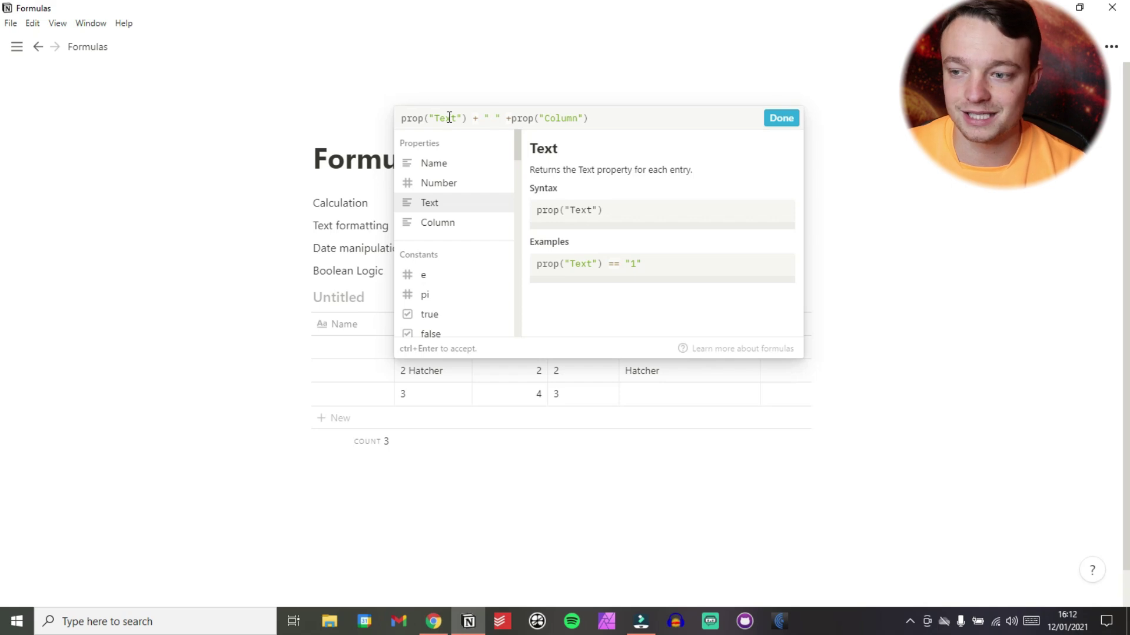
click(782, 118)
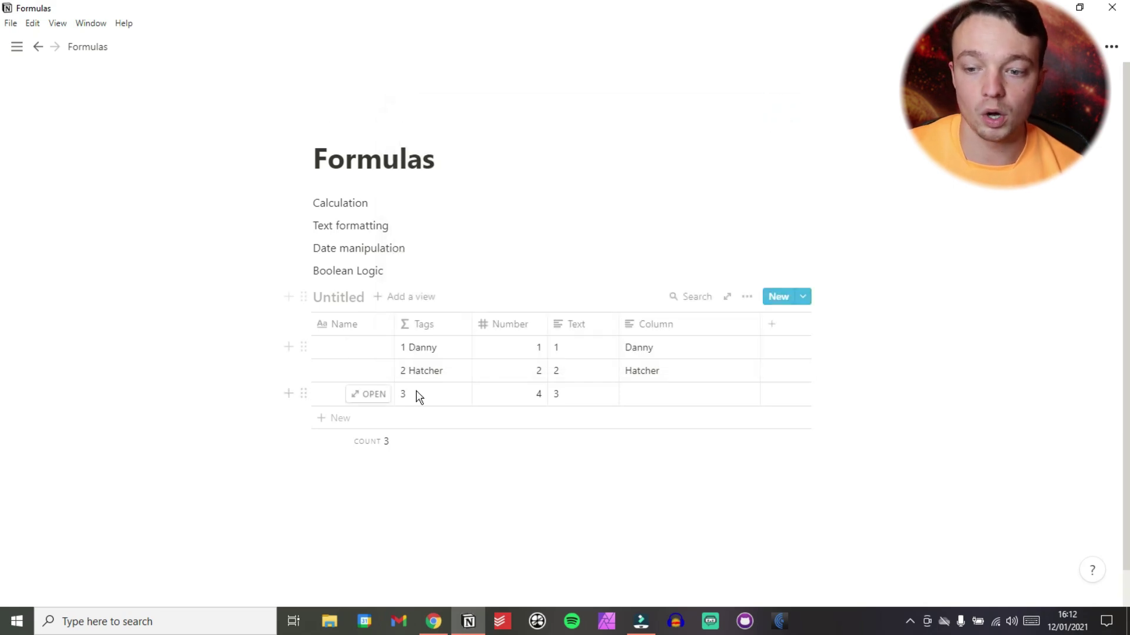
Scroll through the Tags formula editor's function list, close it, and reopen it on row 1.
click(442, 350)
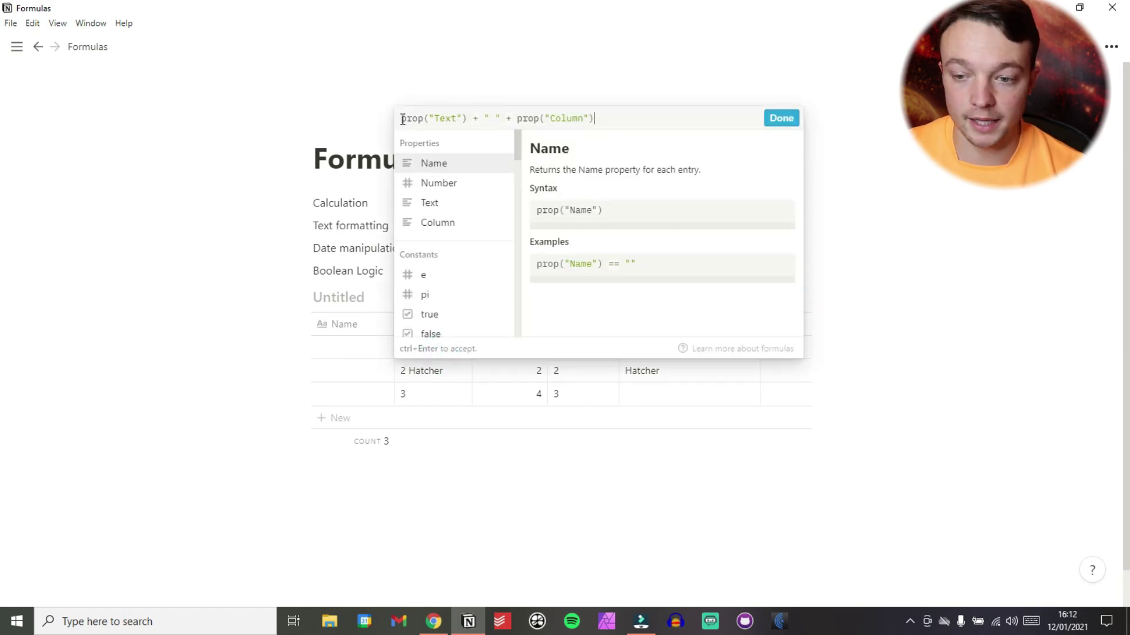
scroll(439, 291, down, 3)
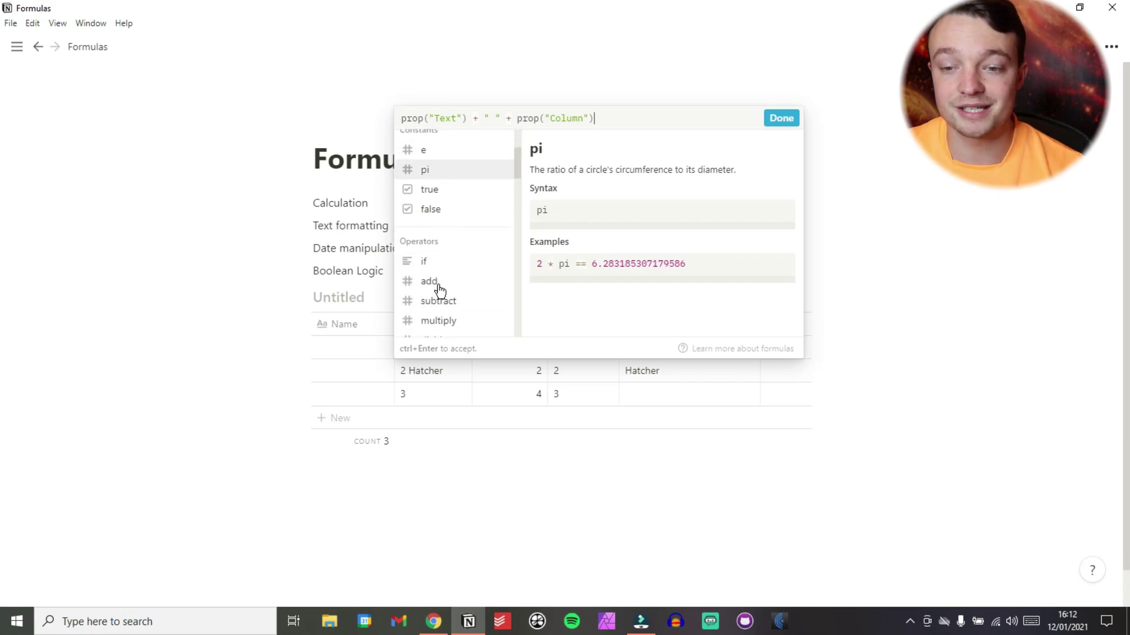
scroll(439, 290, down, 1)
scroll(439, 290, down, 6)
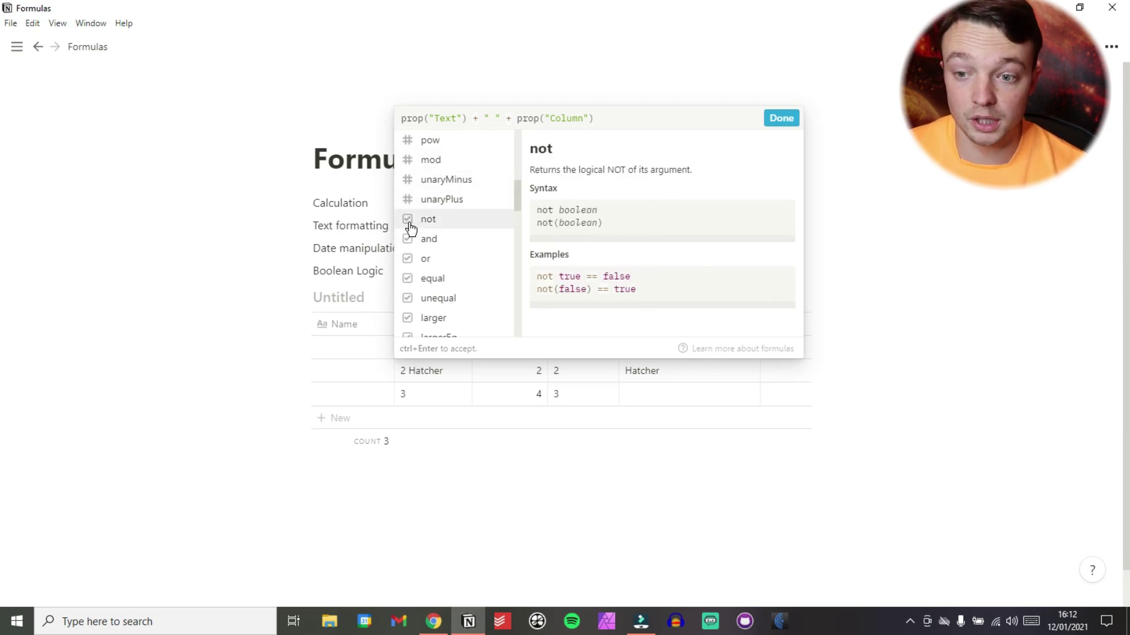
scroll(414, 256, down, 5)
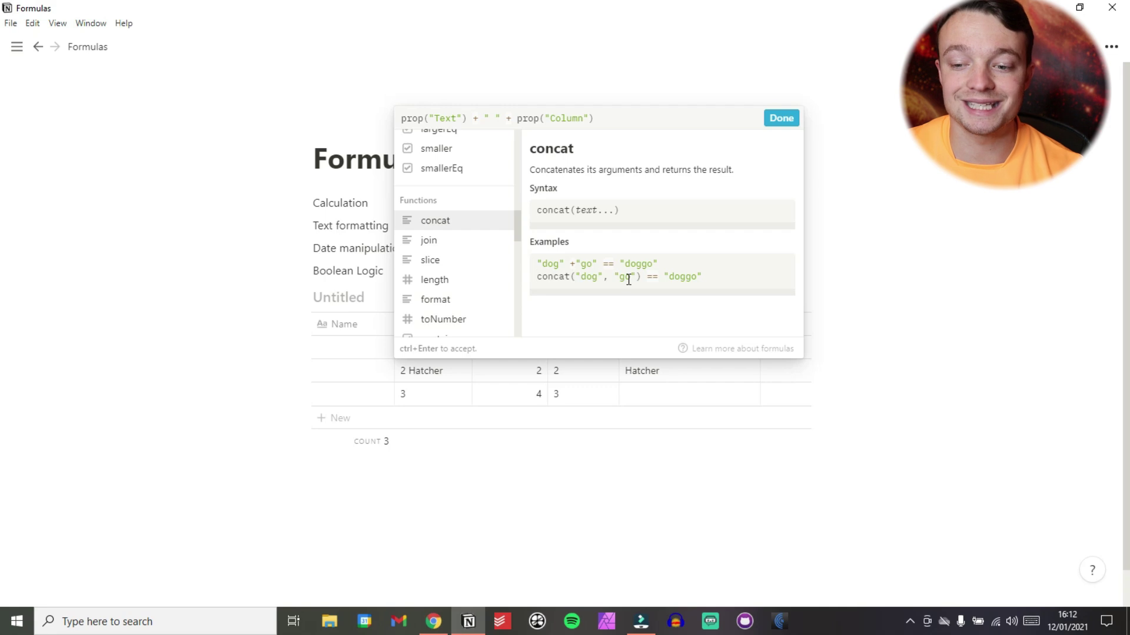
click(371, 262)
click(425, 349)
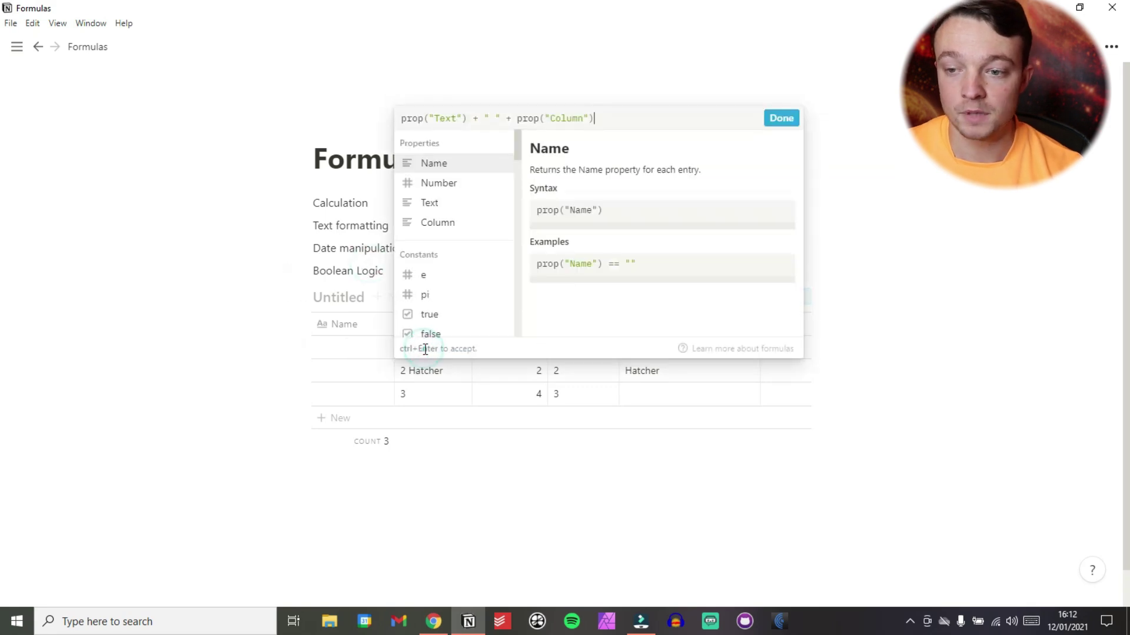
Replace the Tags formula with concat(prop("Text"), " ", prop("Column")).
drag(604, 119, 398, 119)
key(BackSpace)
text(concat()
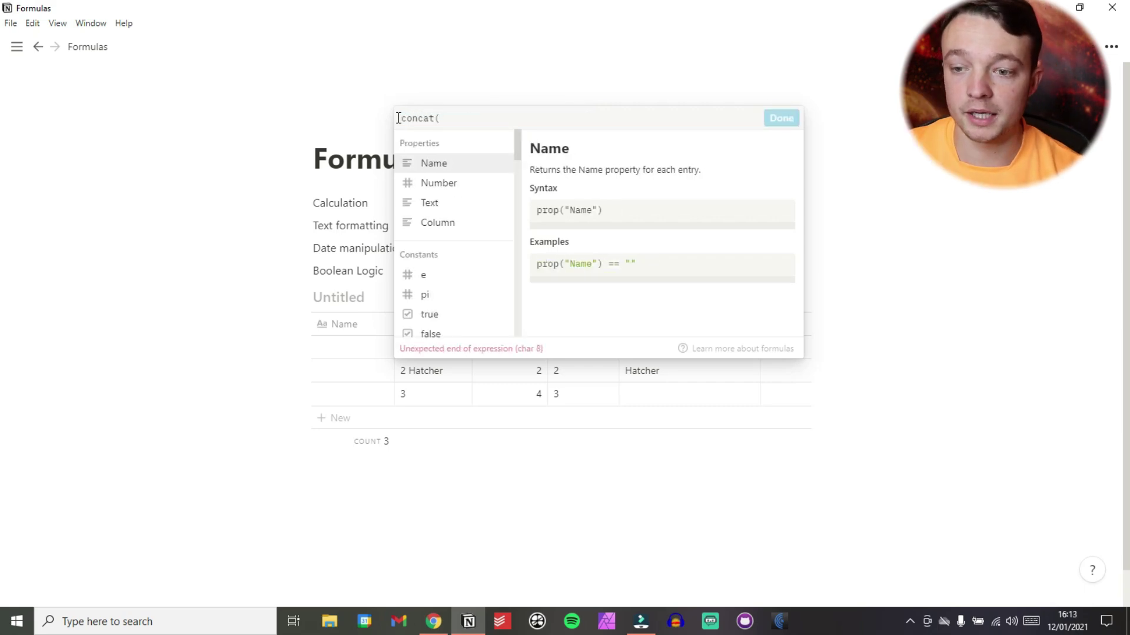
click(445, 202)
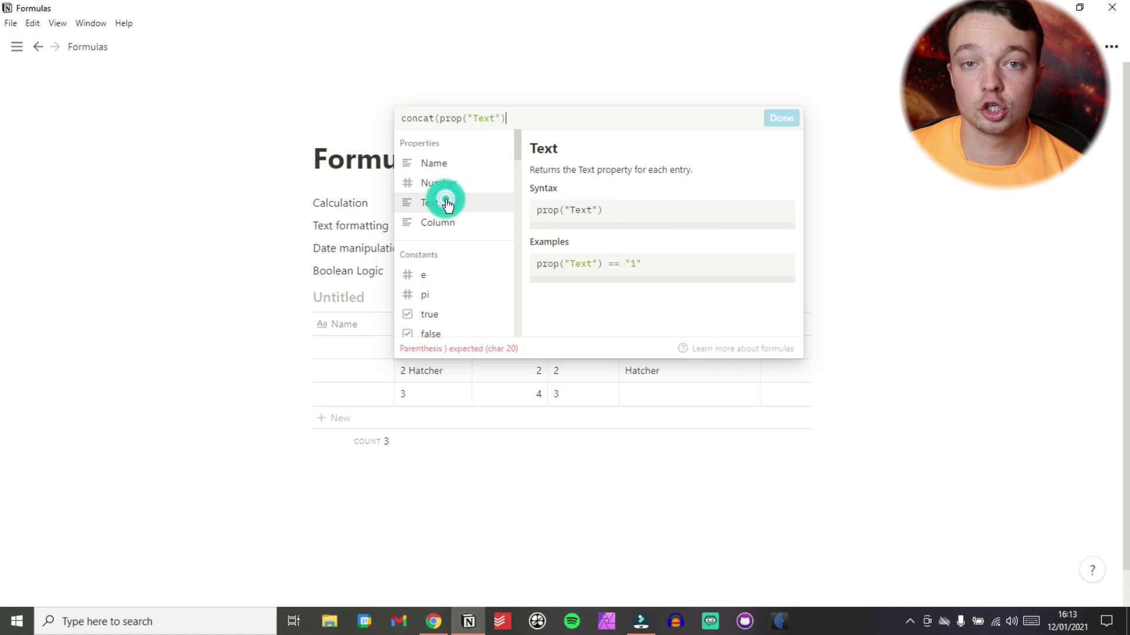
text(," ",)
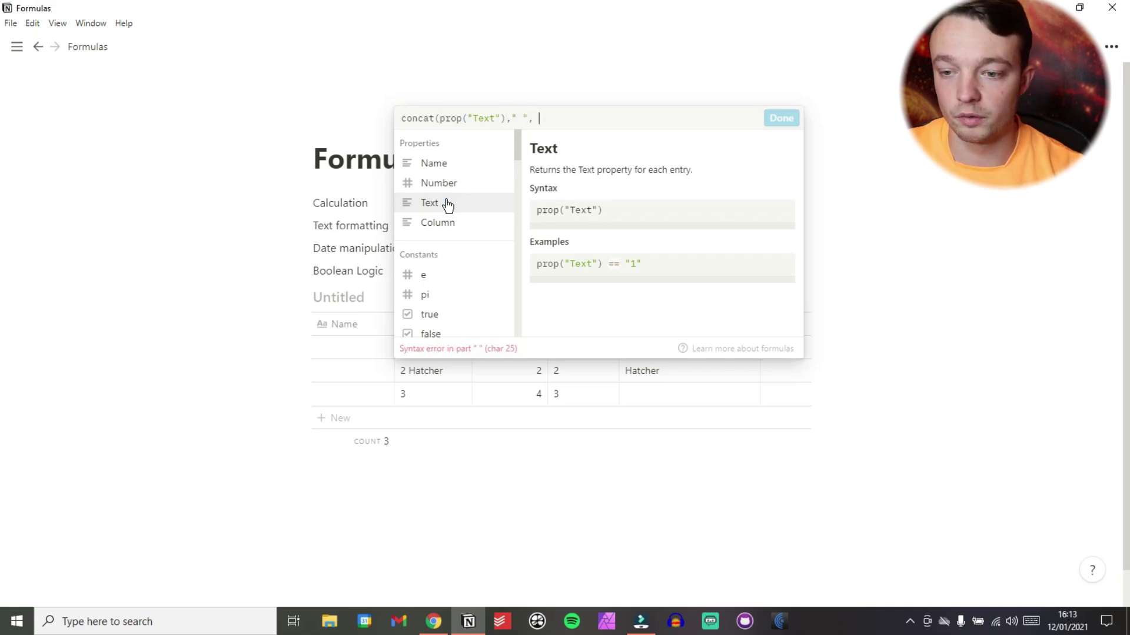
click(450, 230)
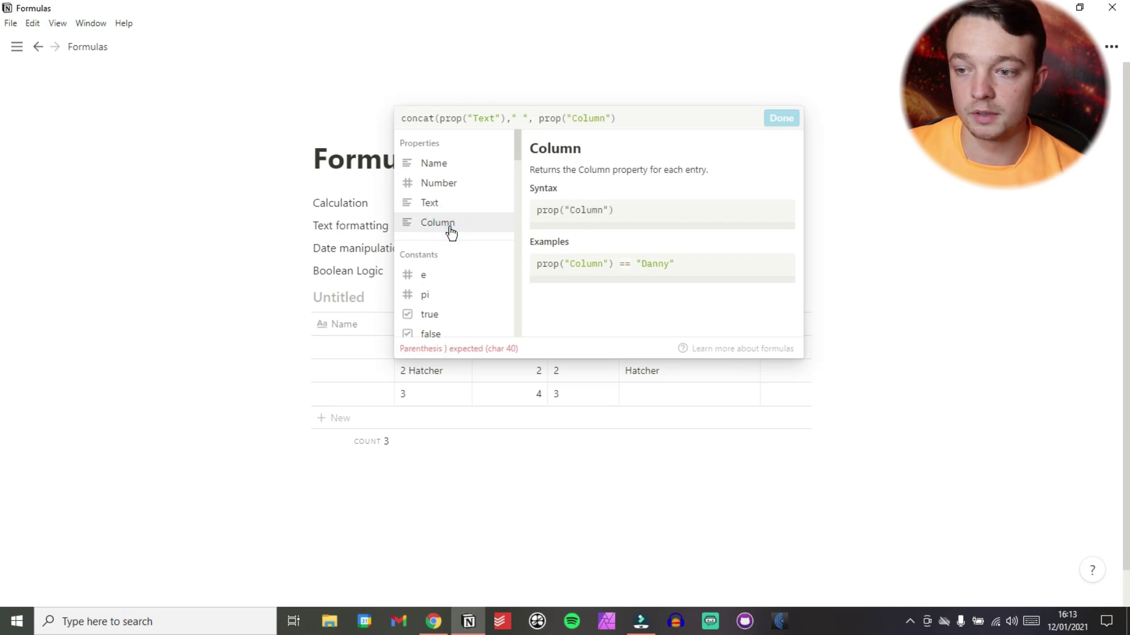
text())
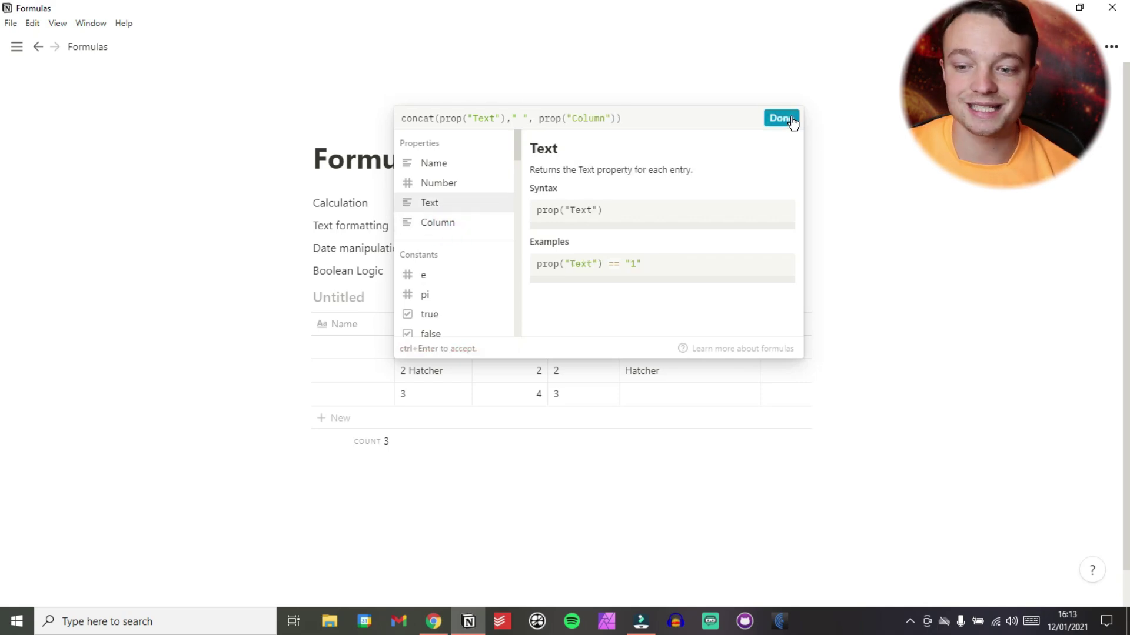
click(787, 118)
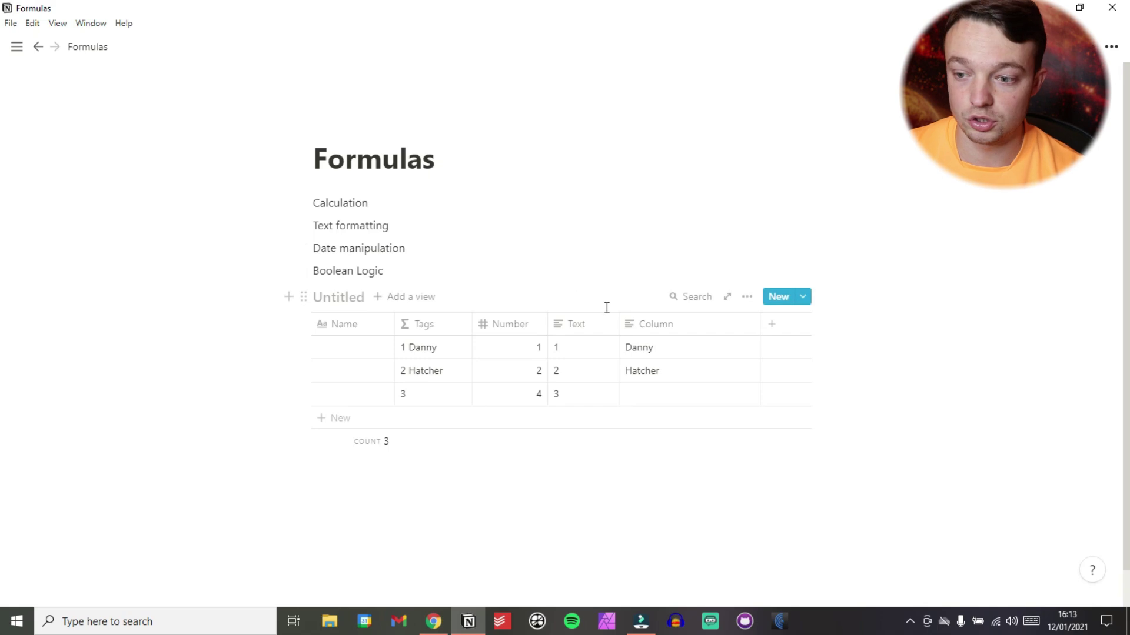
Rename the Column property to Date and make it a Date type.
click(643, 325)
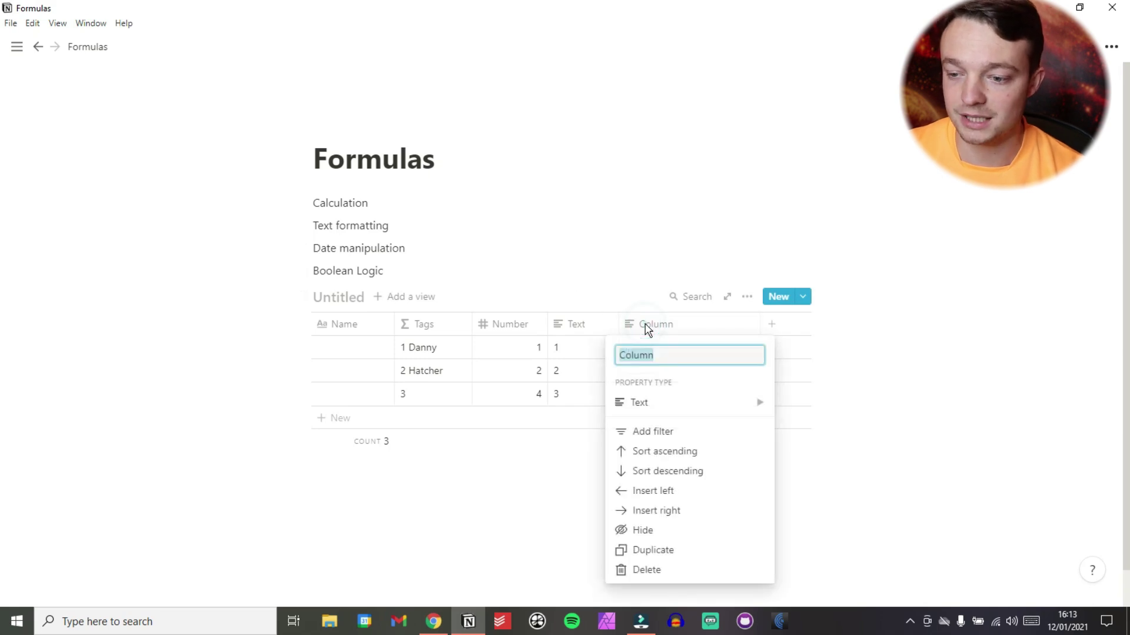
click(655, 405)
text(Date)
click(819, 357)
Set the first row's date to January 12 and display dates in Relative format.
click(694, 350)
click(669, 353)
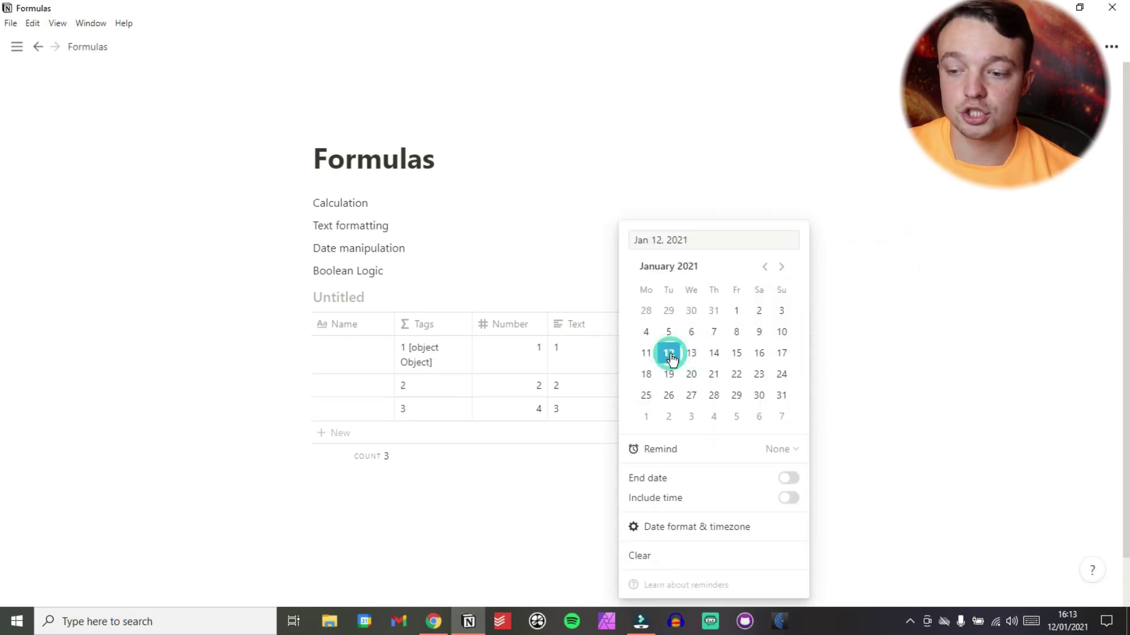
click(709, 531)
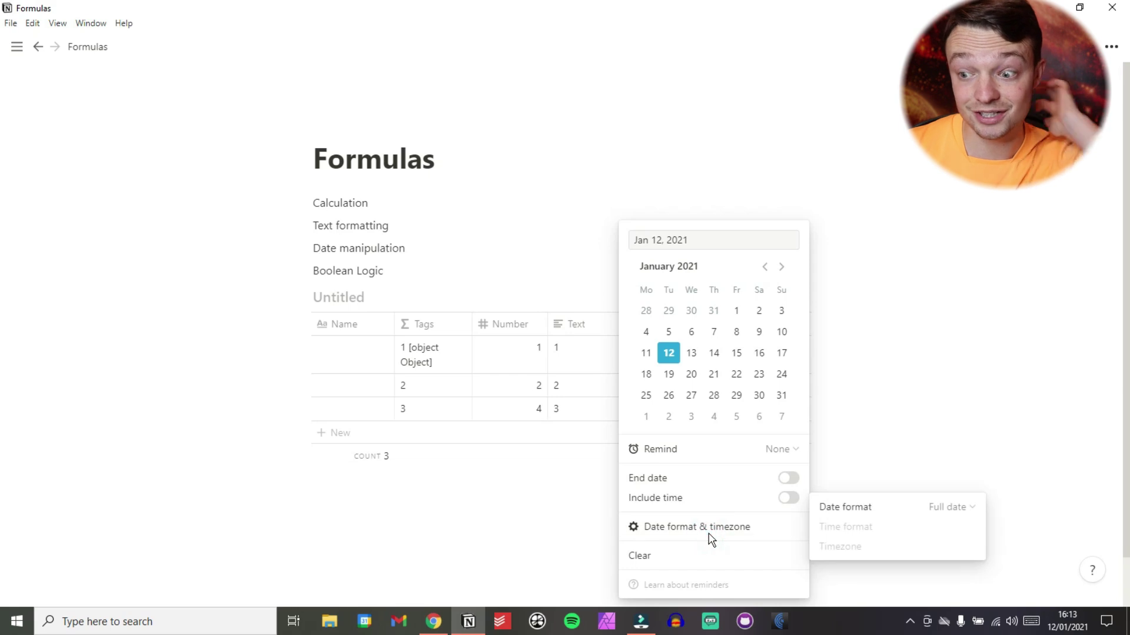
click(861, 510)
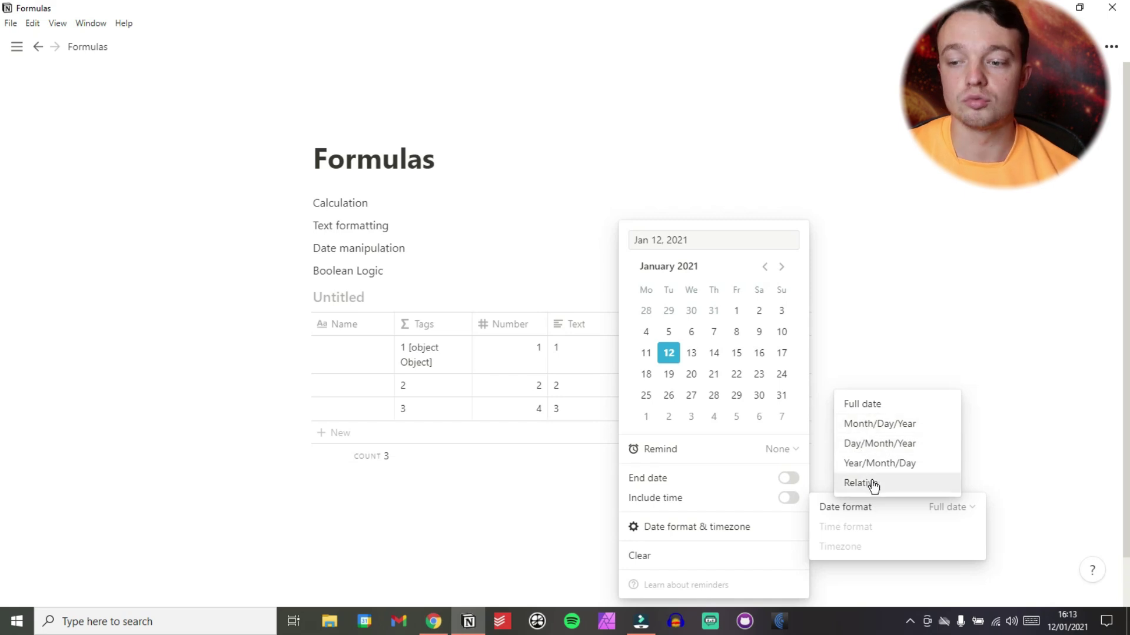
click(873, 483)
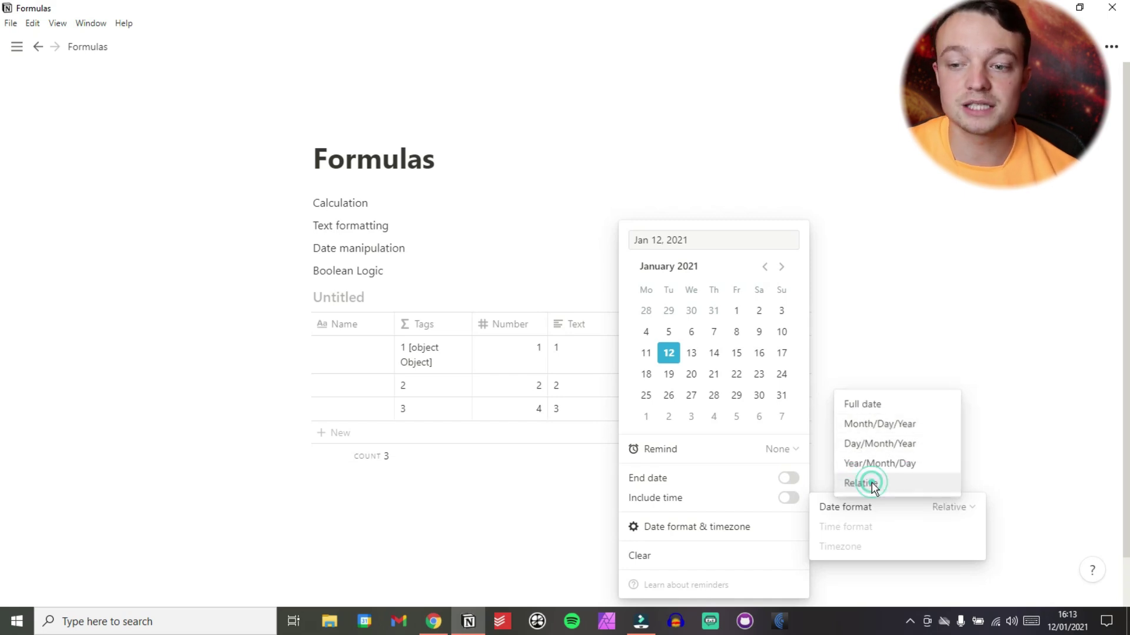
click(506, 253)
click(428, 250)
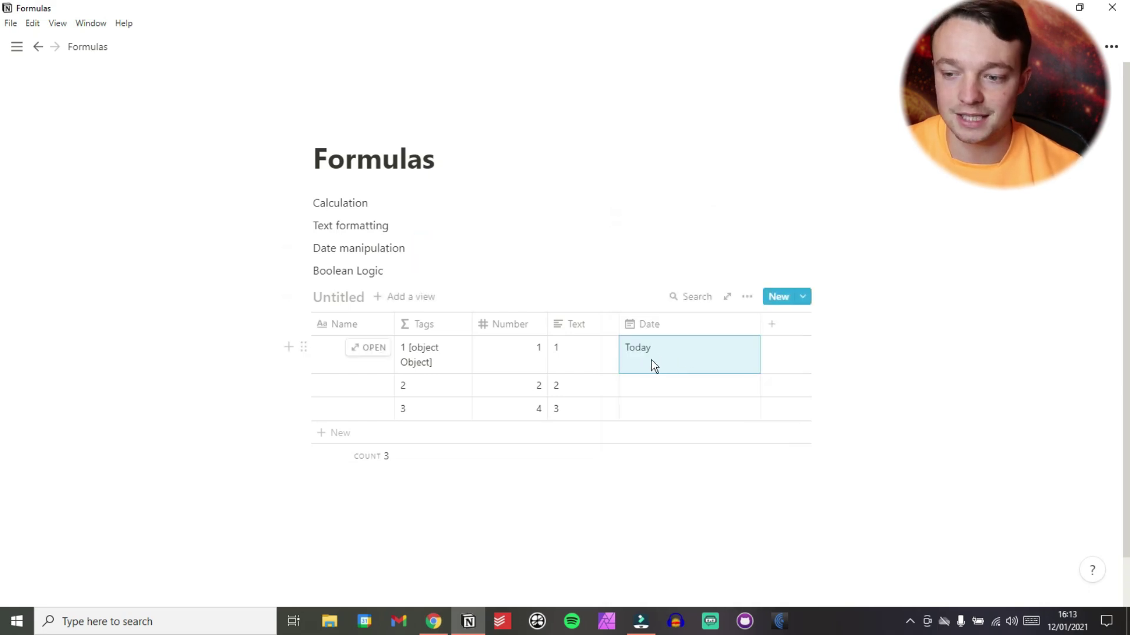
Set the second row's date to January 19 (Next Tuesday) and widen the Tags column.
click(657, 398)
click(714, 358)
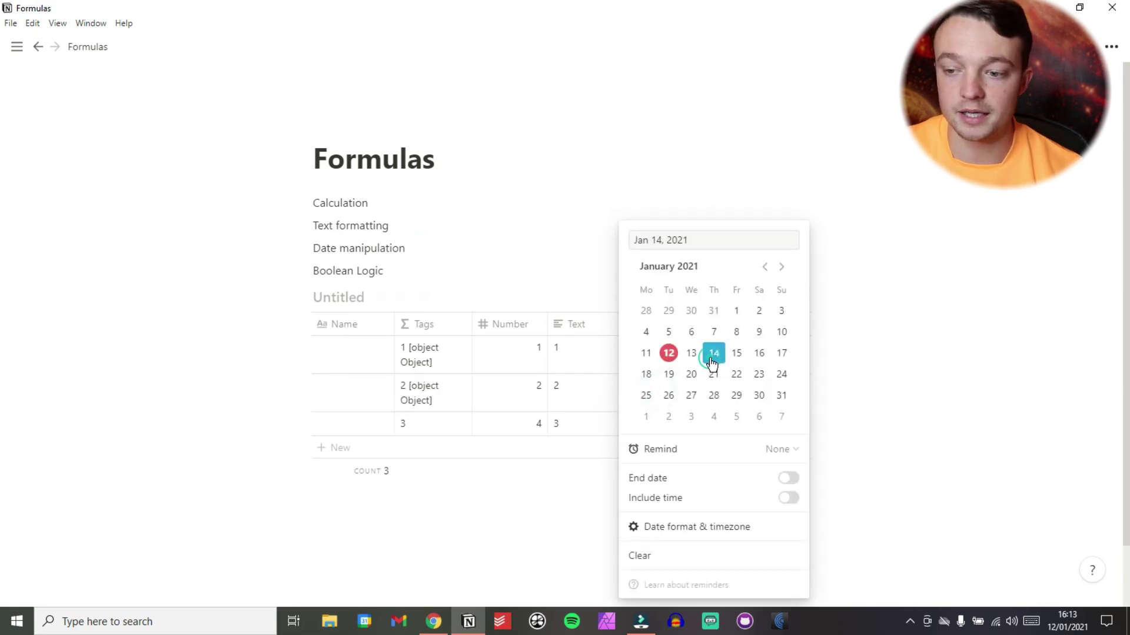
click(519, 248)
click(670, 390)
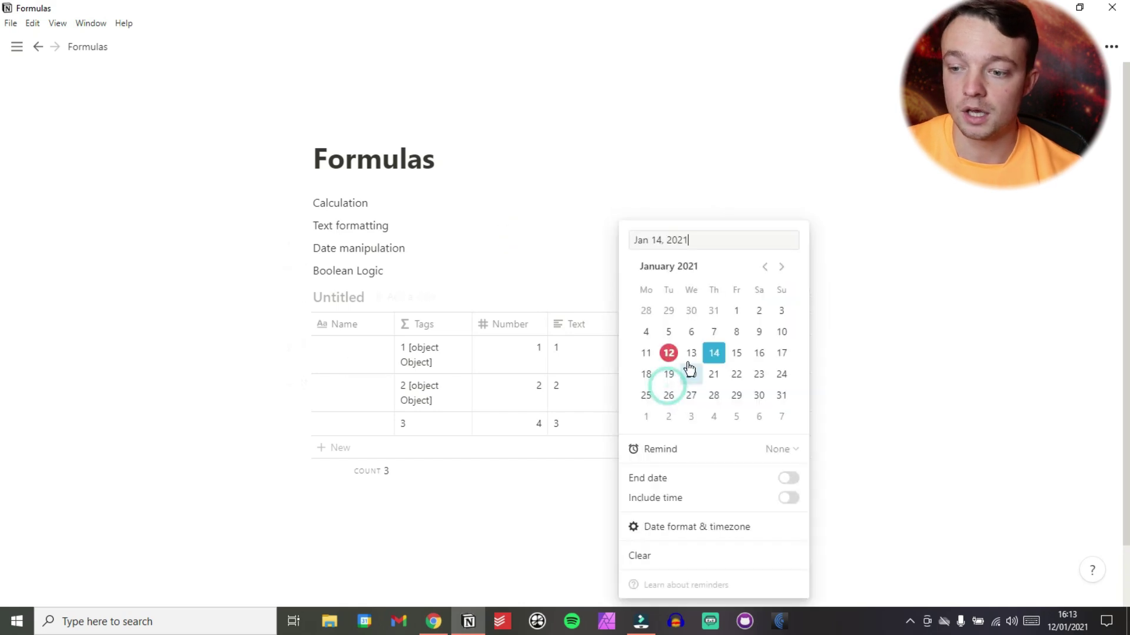
click(690, 355)
click(511, 261)
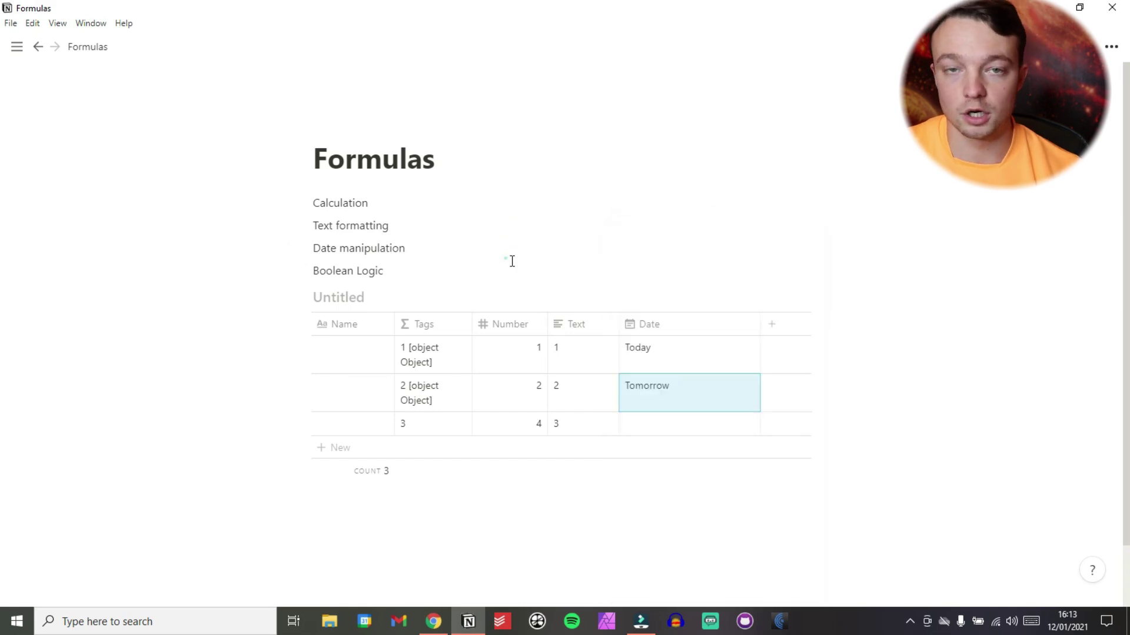
click(668, 390)
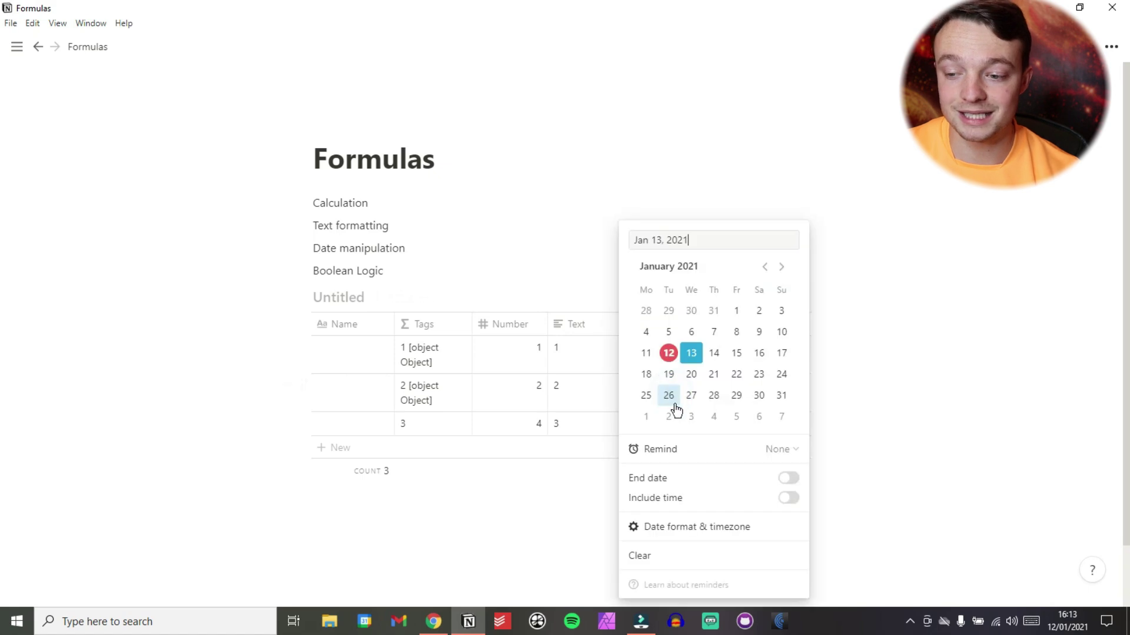
click(669, 375)
click(398, 232)
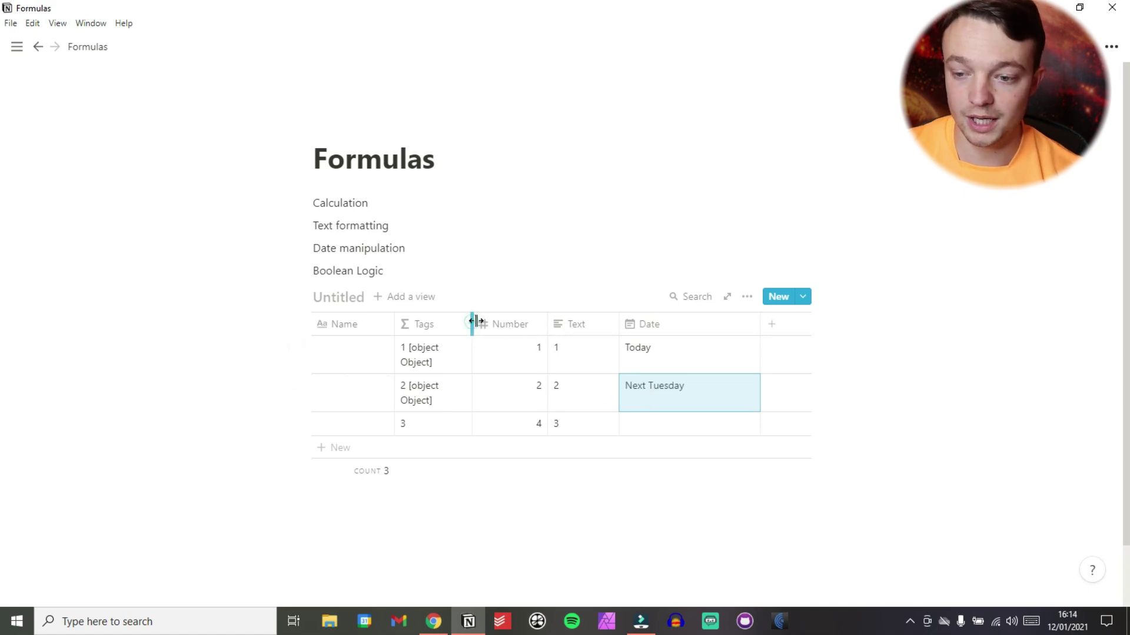
drag(472, 322, 520, 323)
click(466, 347)
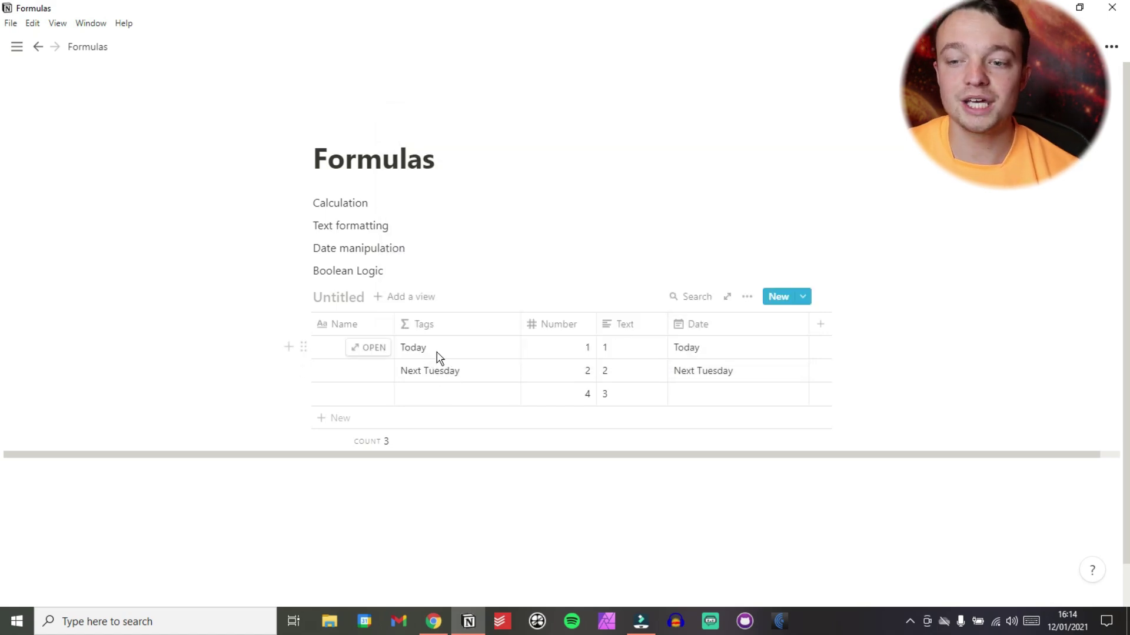
Replace the Tags formula's Date reference with the formatDate function.
click(434, 355)
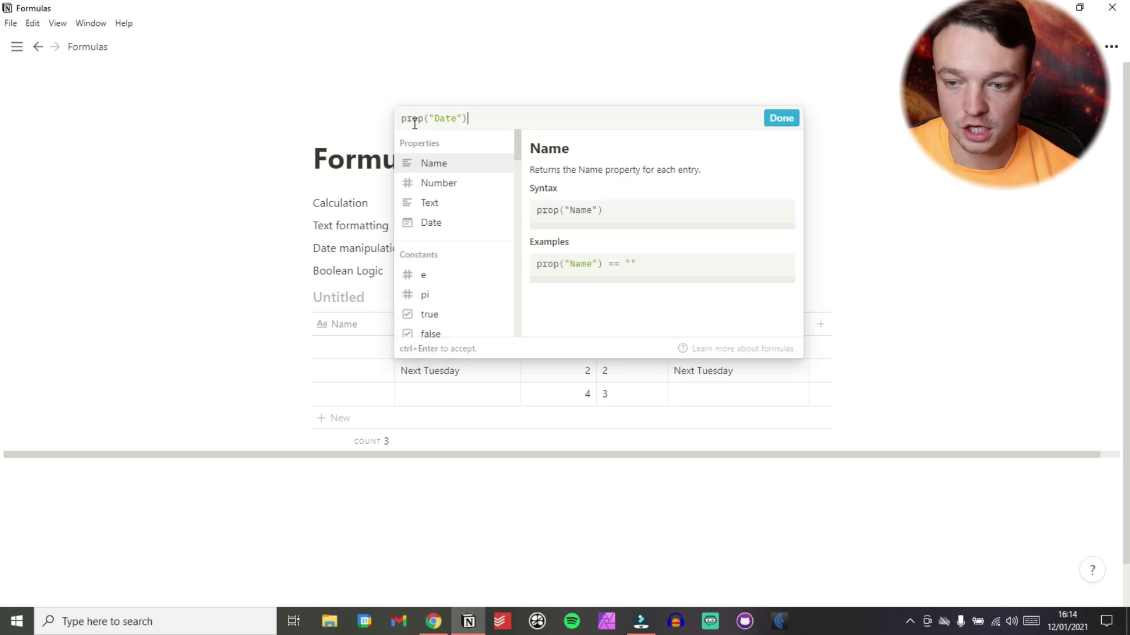
scroll(446, 307, down, 5)
scroll(446, 308, down, 10)
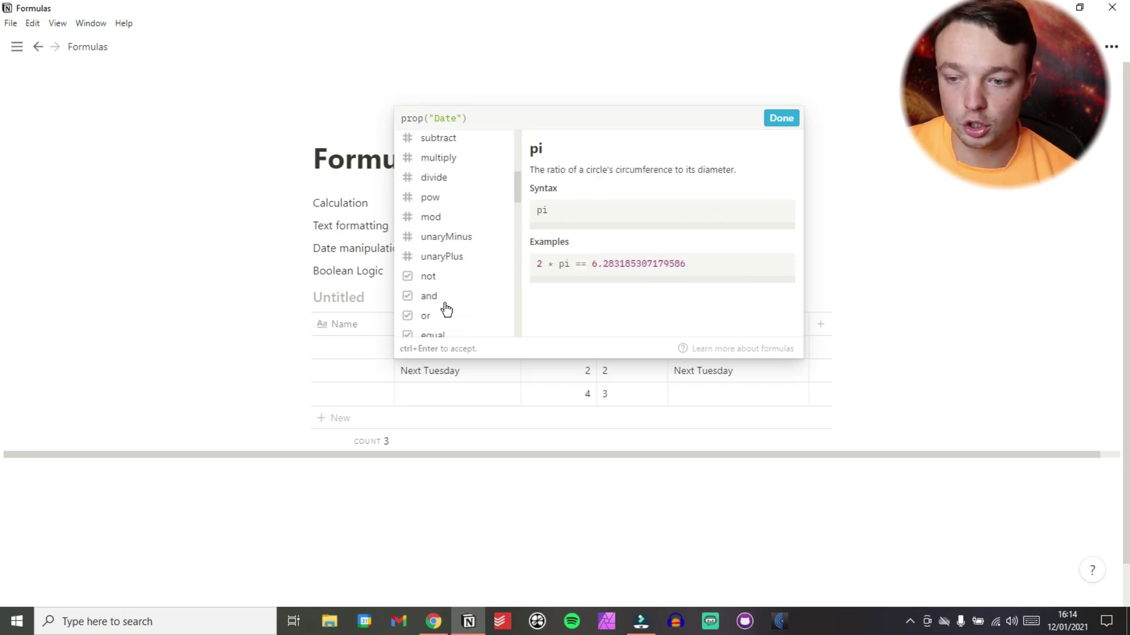
scroll(446, 307, down, 5)
scroll(445, 307, down, 6)
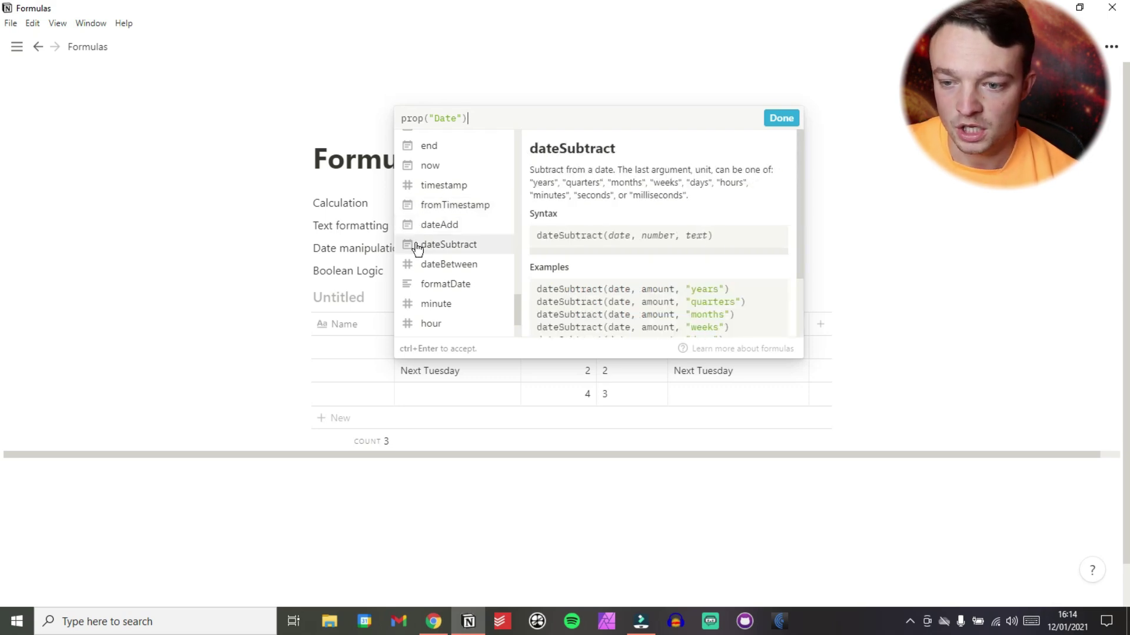
scroll(418, 226, down, 1)
scroll(419, 229, down, 2)
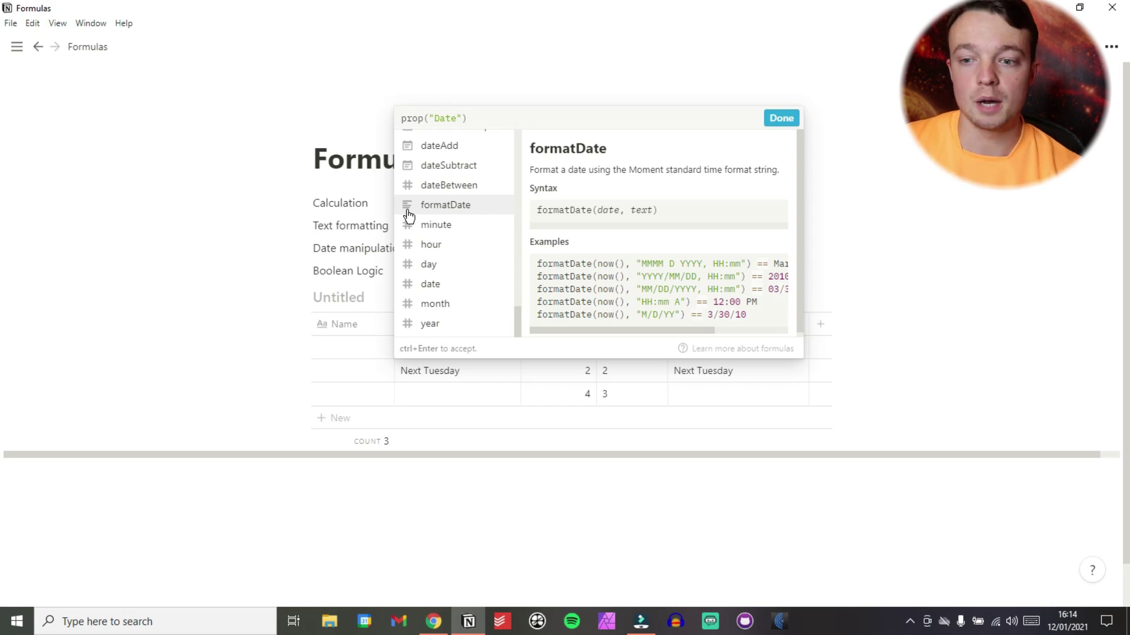
click(440, 206)
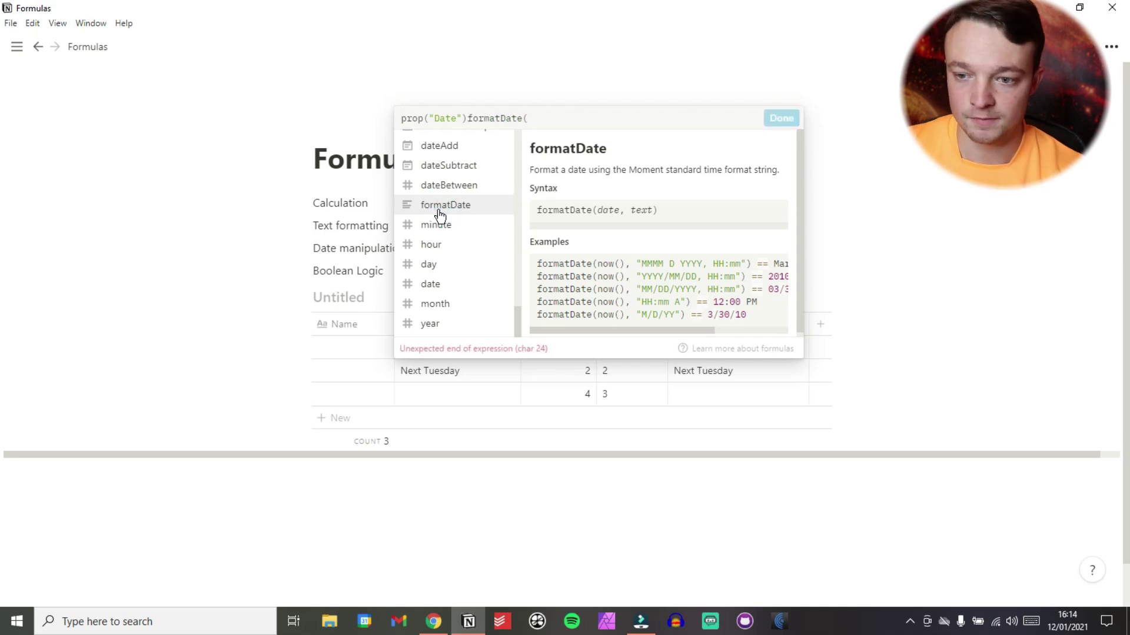
drag(467, 115, 403, 116)
key(BackSpace)
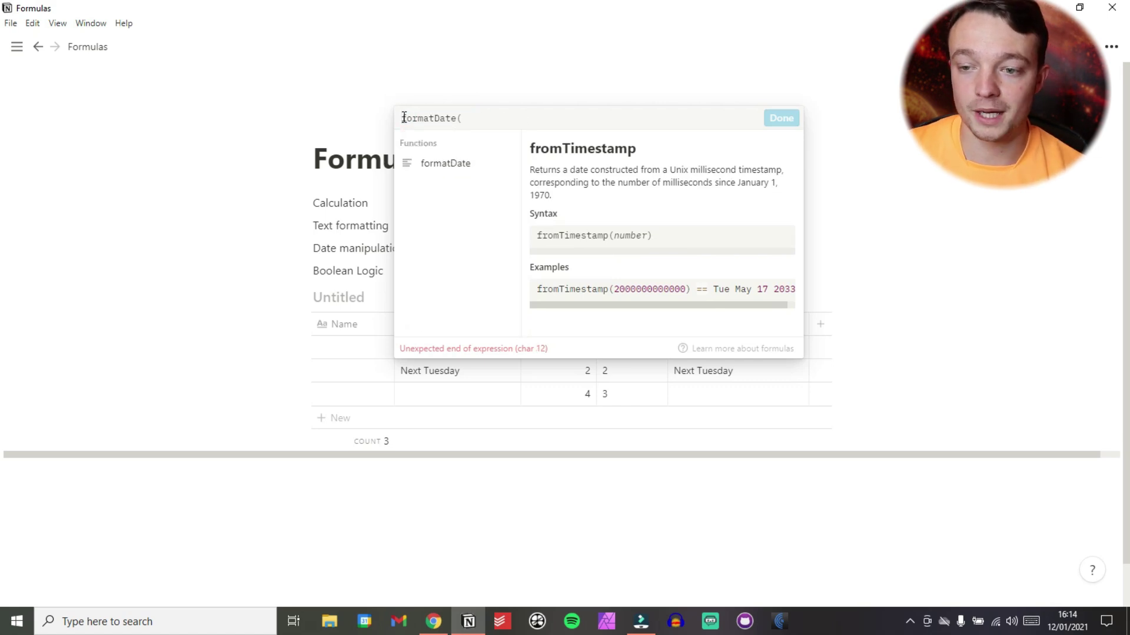
click(476, 120)
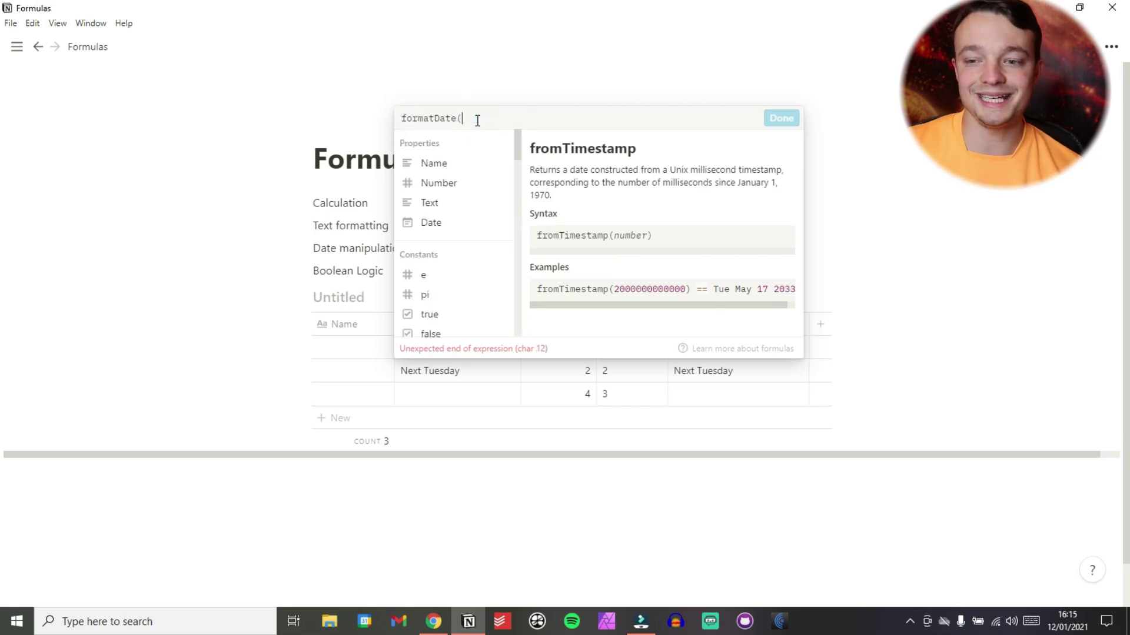
Complete the formula as formatDate(prop("Date"), "M") so dated rows show 1.
click(453, 118)
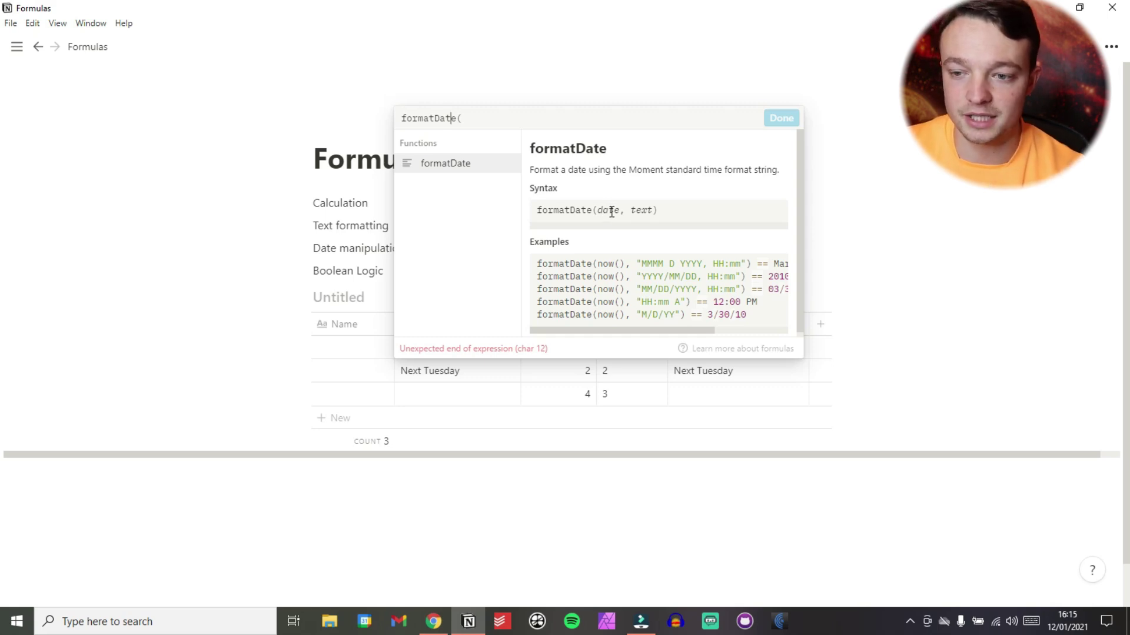
click(485, 119)
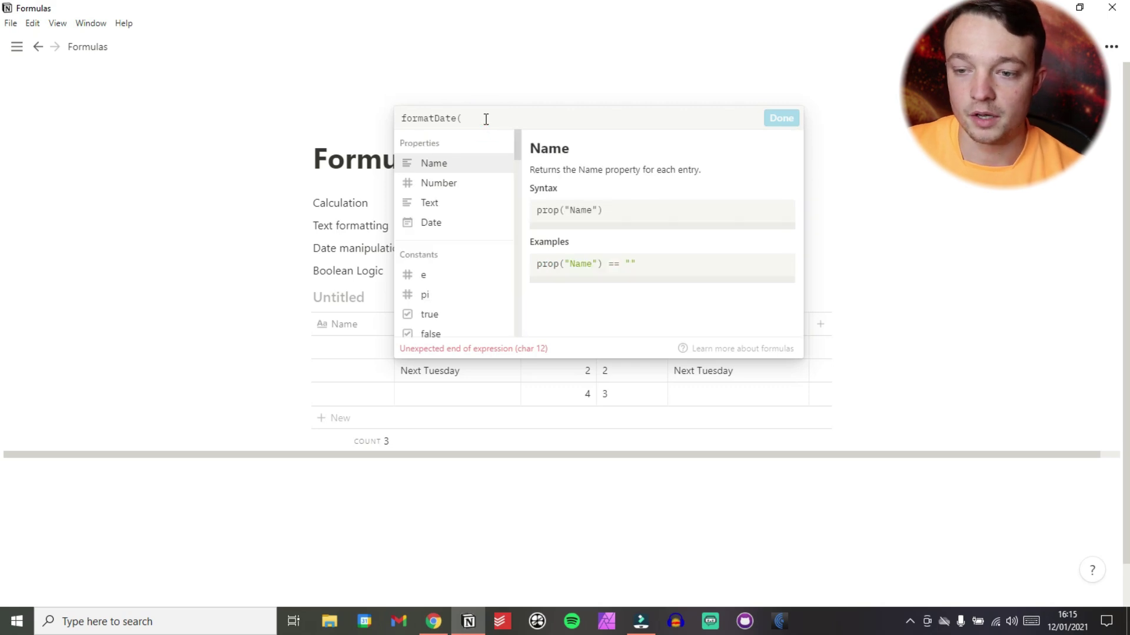
click(438, 223)
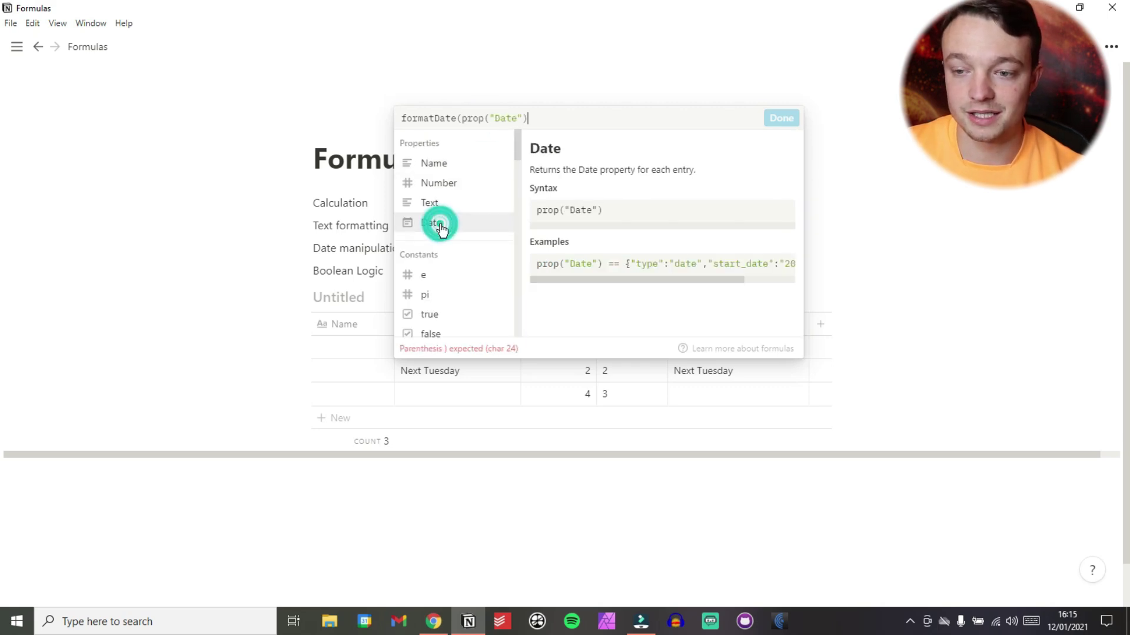
click(436, 119)
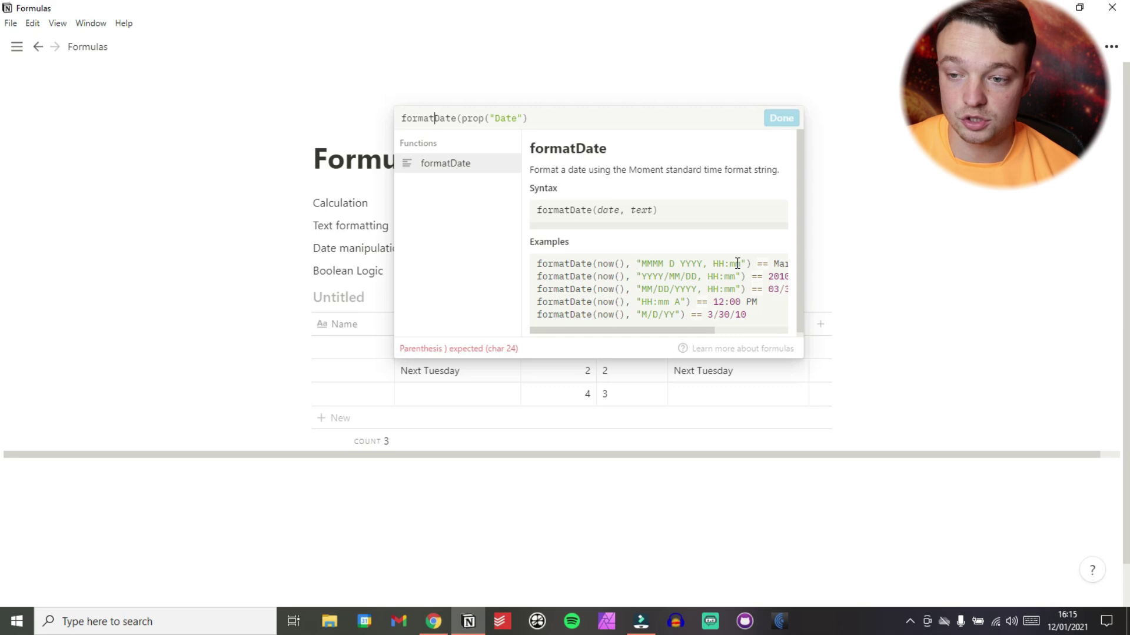
click(556, 116)
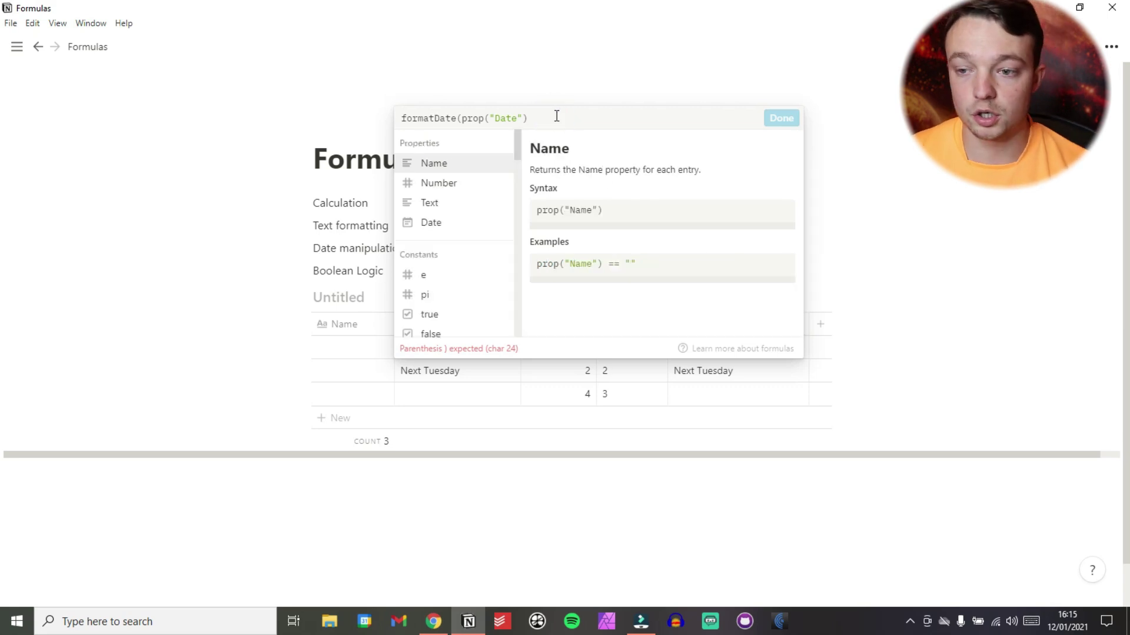
text(,"M)
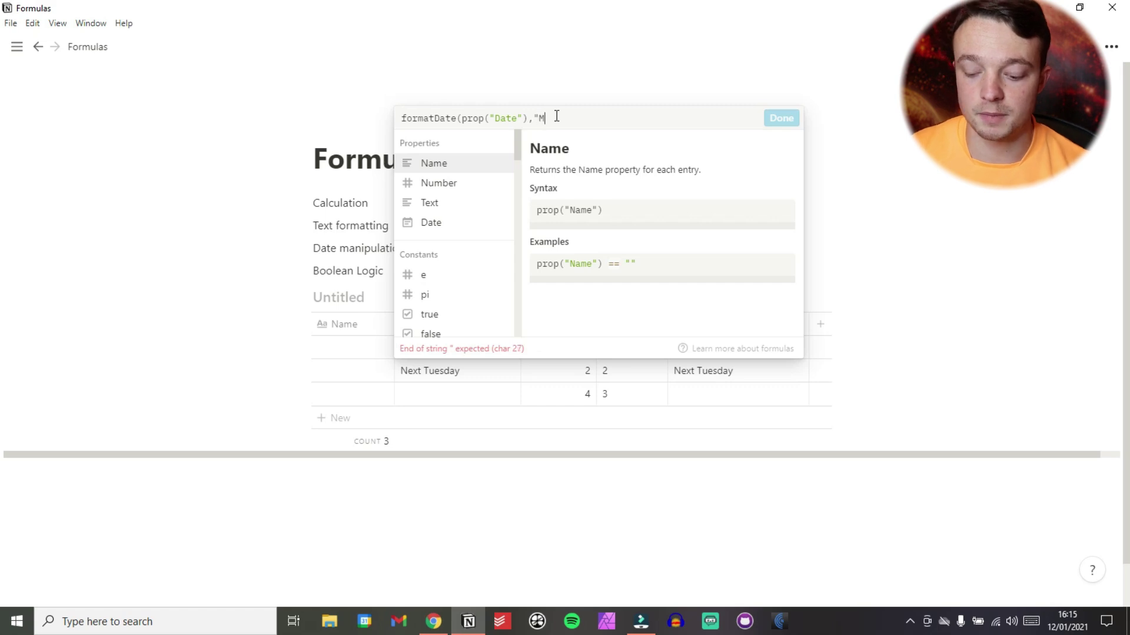
text("))
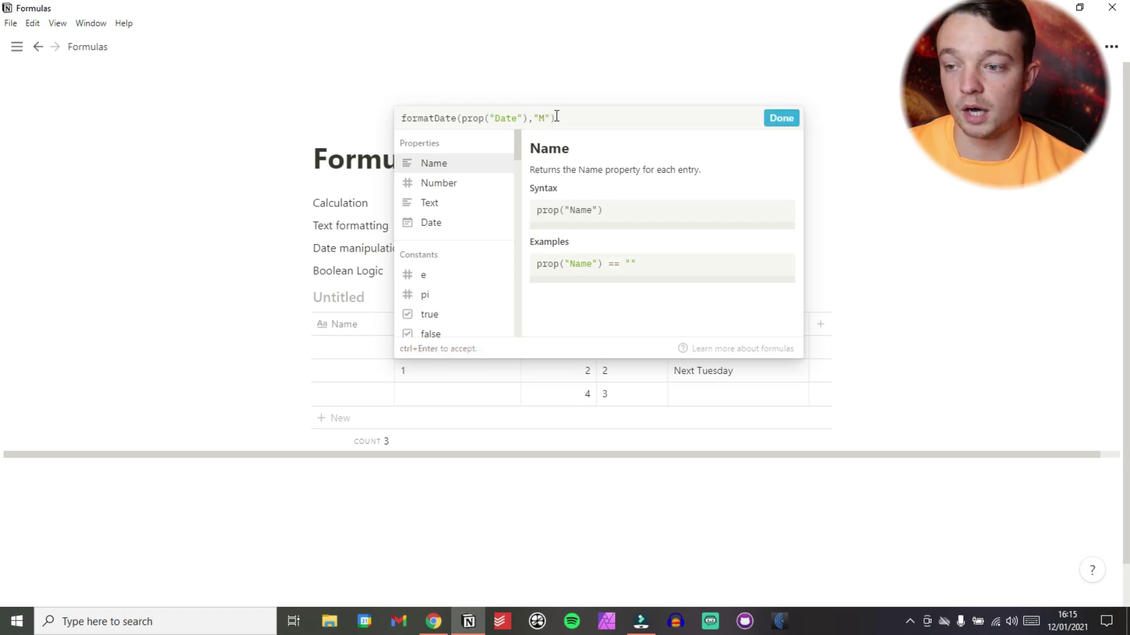
click(781, 120)
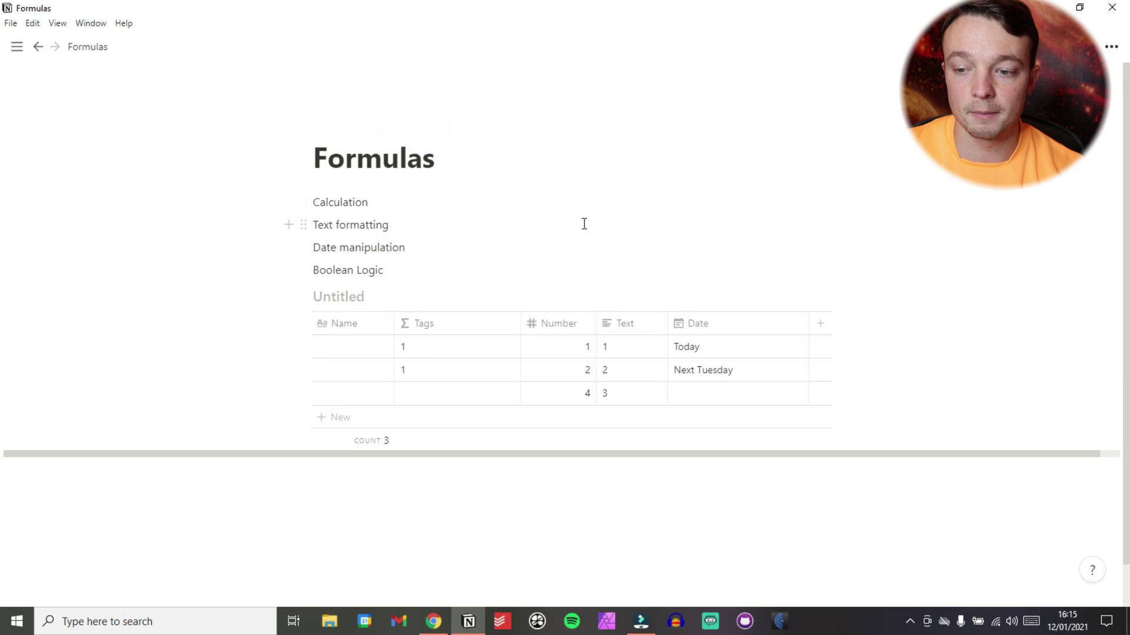
Change the Tags format string from "M" to "MMMM-YYY", giving January-212021.
scroll(582, 224, down, 1)
click(432, 301)
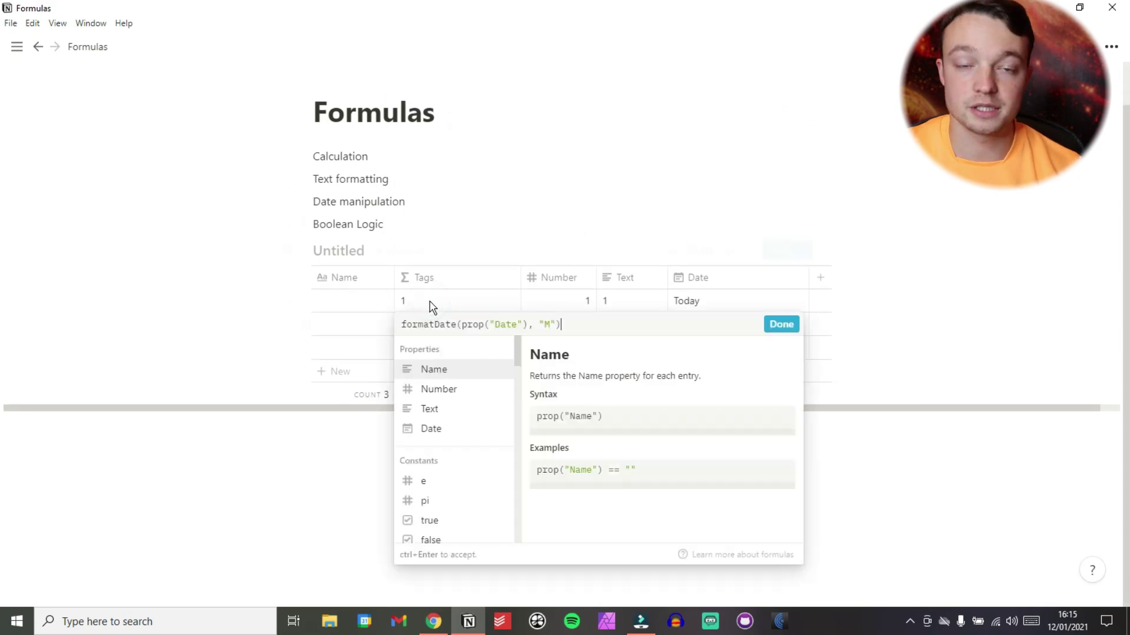
click(552, 324)
text(M)
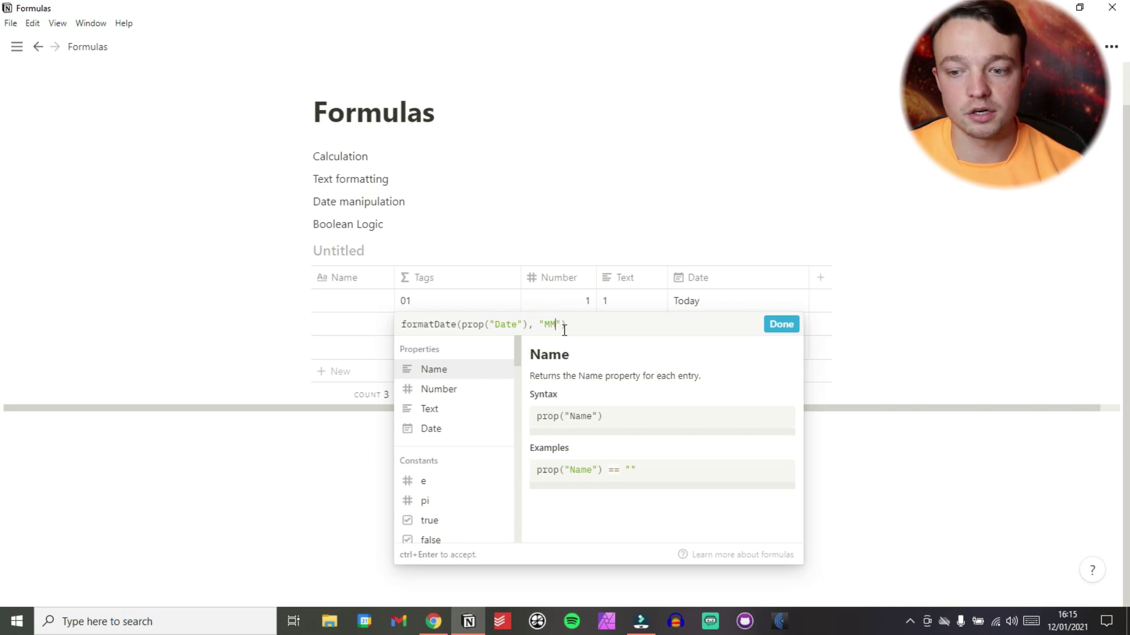
text(MMM)
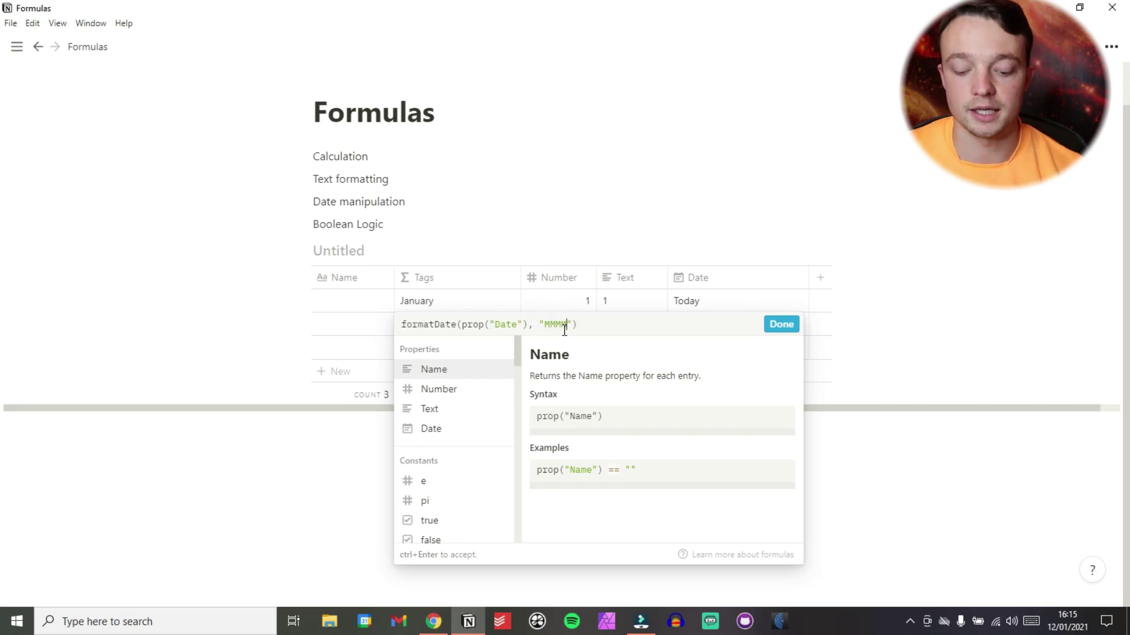
text(YYY)
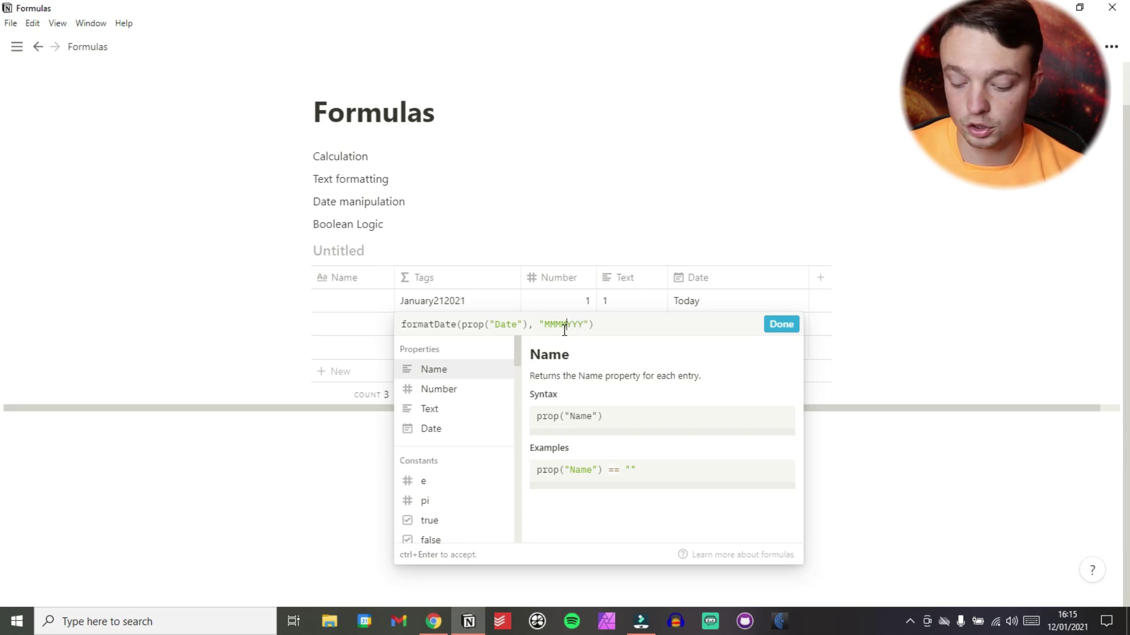
text(-)
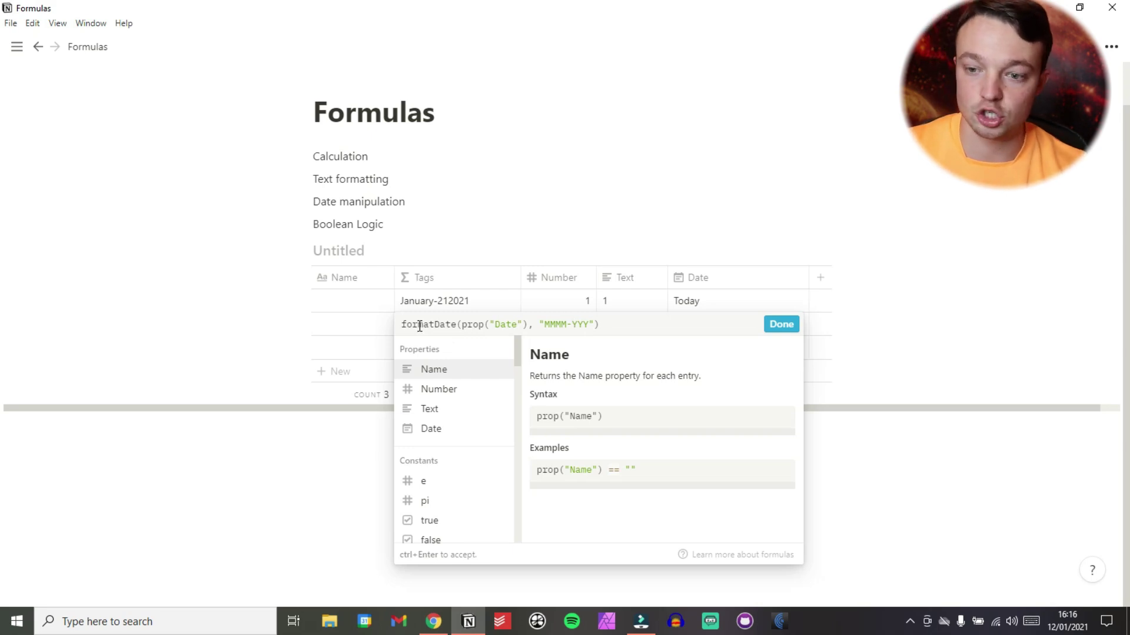
click(420, 226)
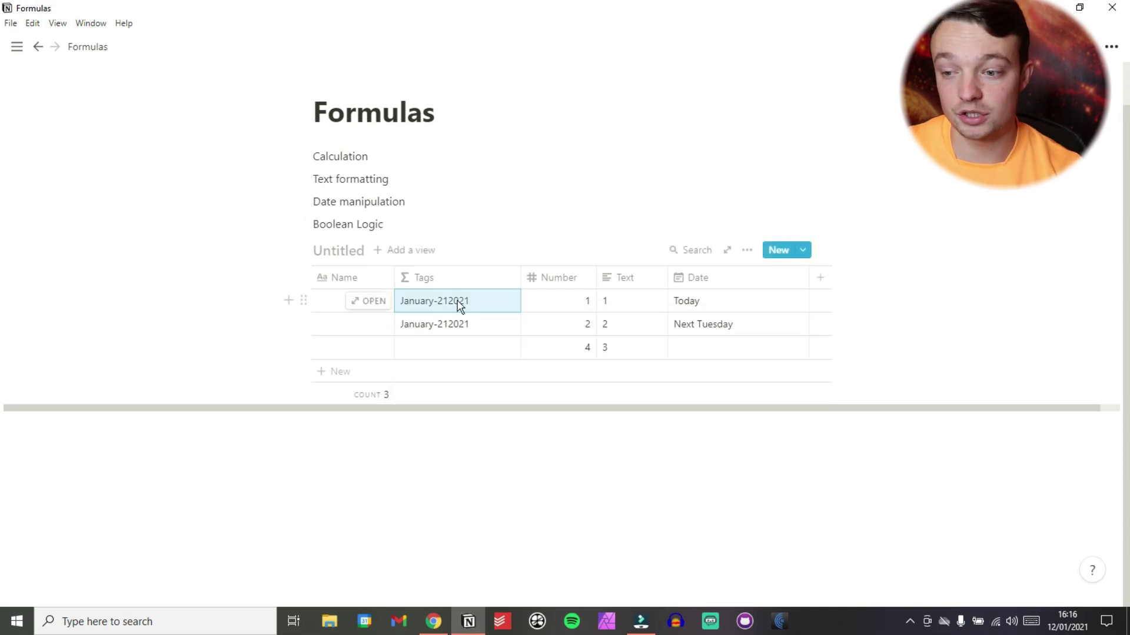
Add a Date 2 date property and set row 1's value to Jan 26, 2021.
click(820, 276)
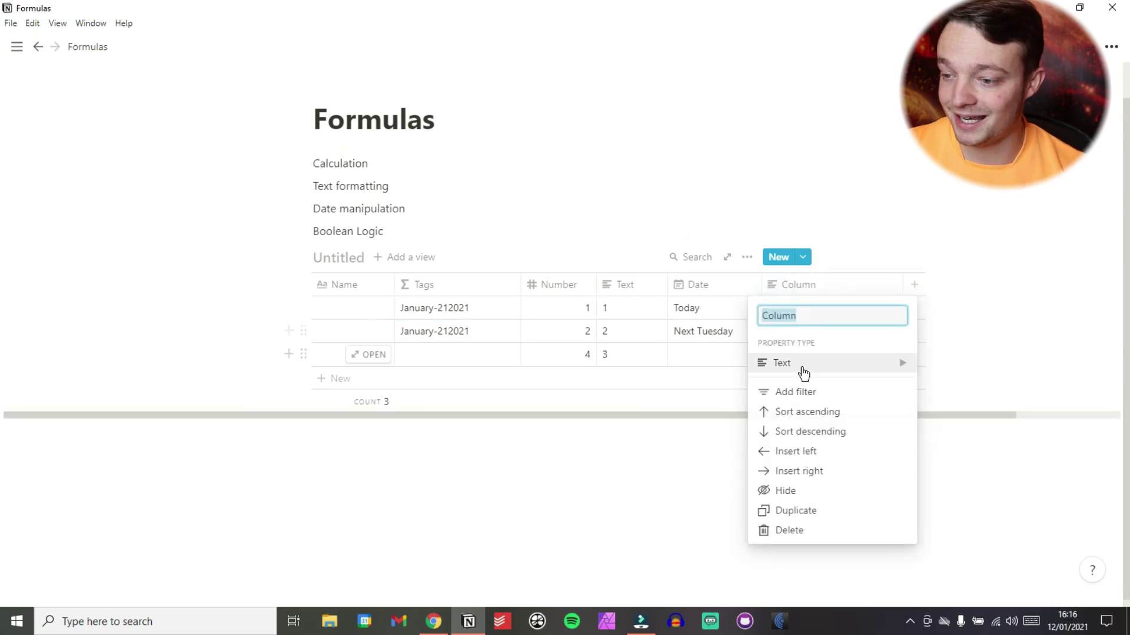
click(803, 363)
text(D)
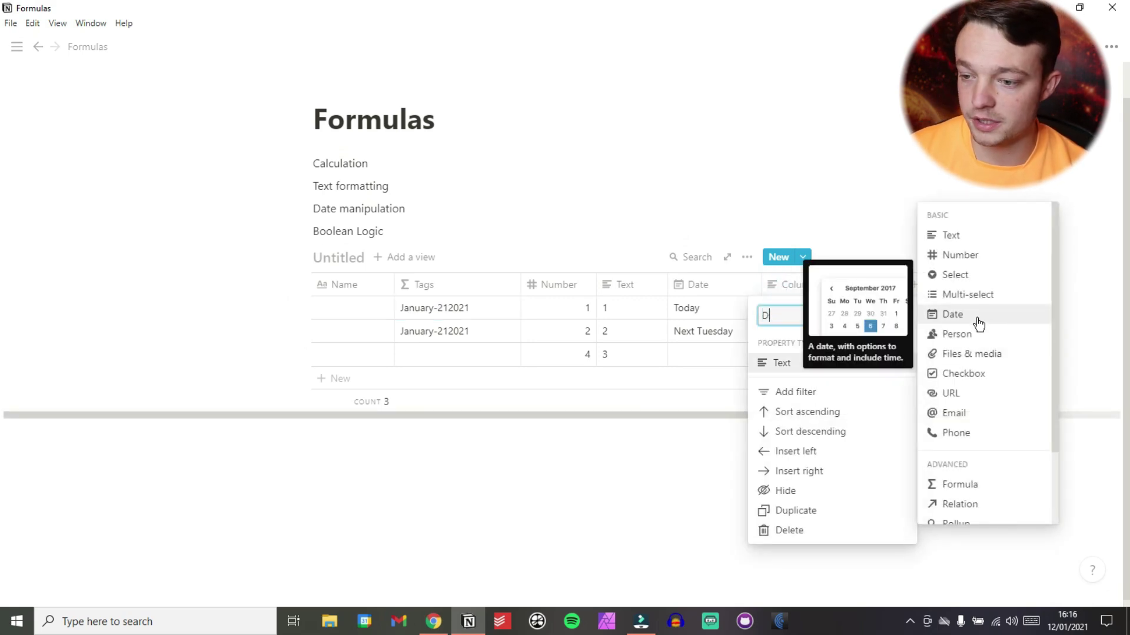
text(ate)
click(977, 322)
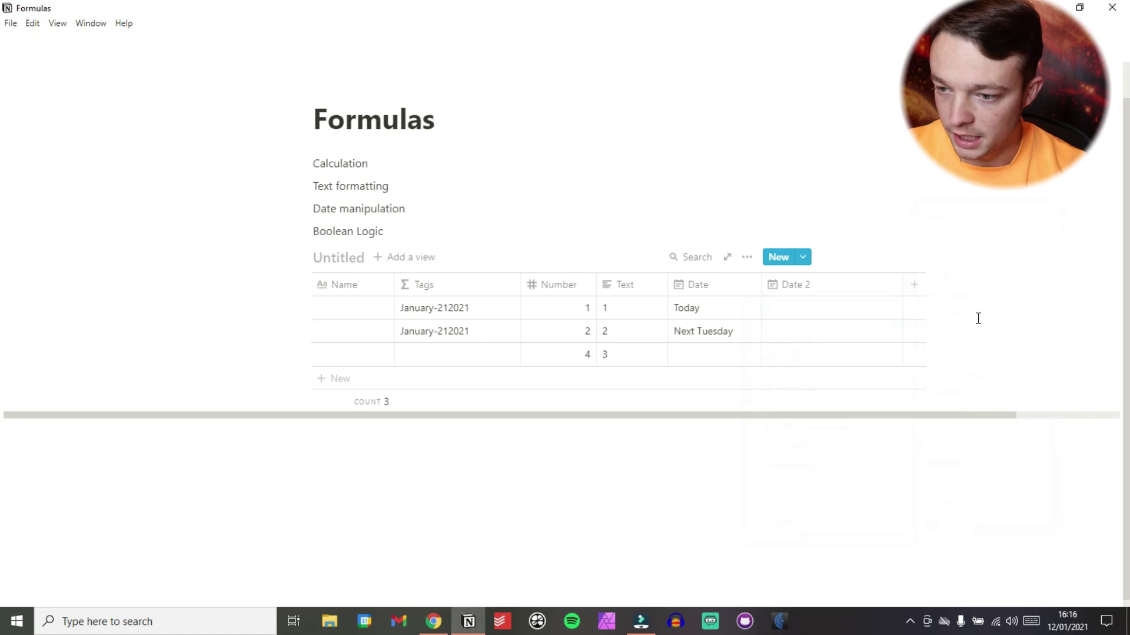
click(832, 307)
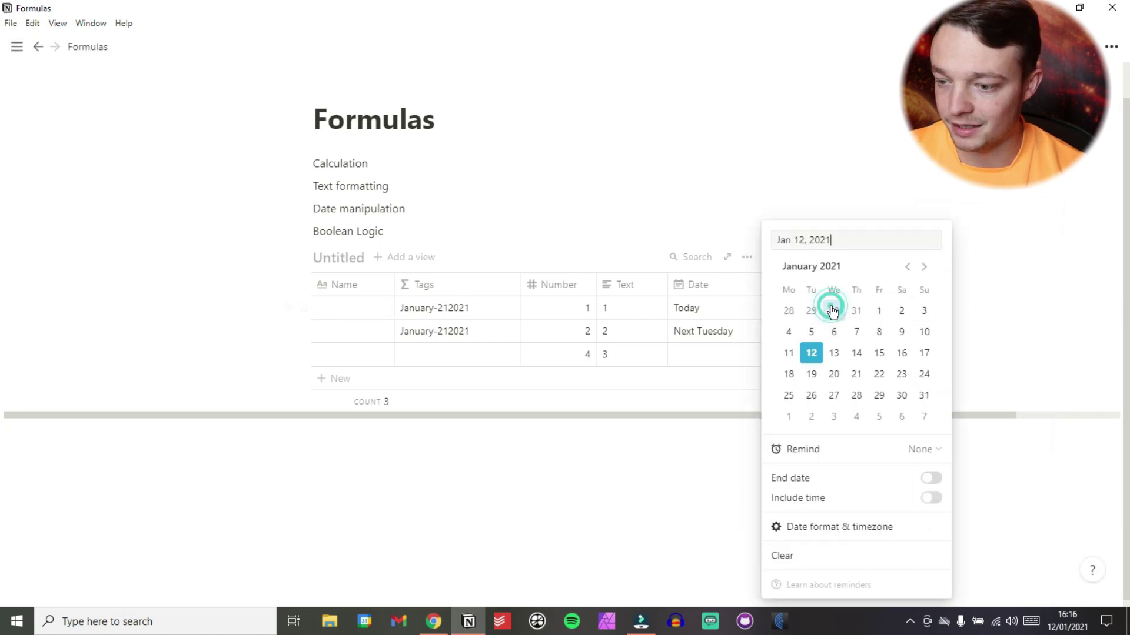
click(811, 395)
click(599, 212)
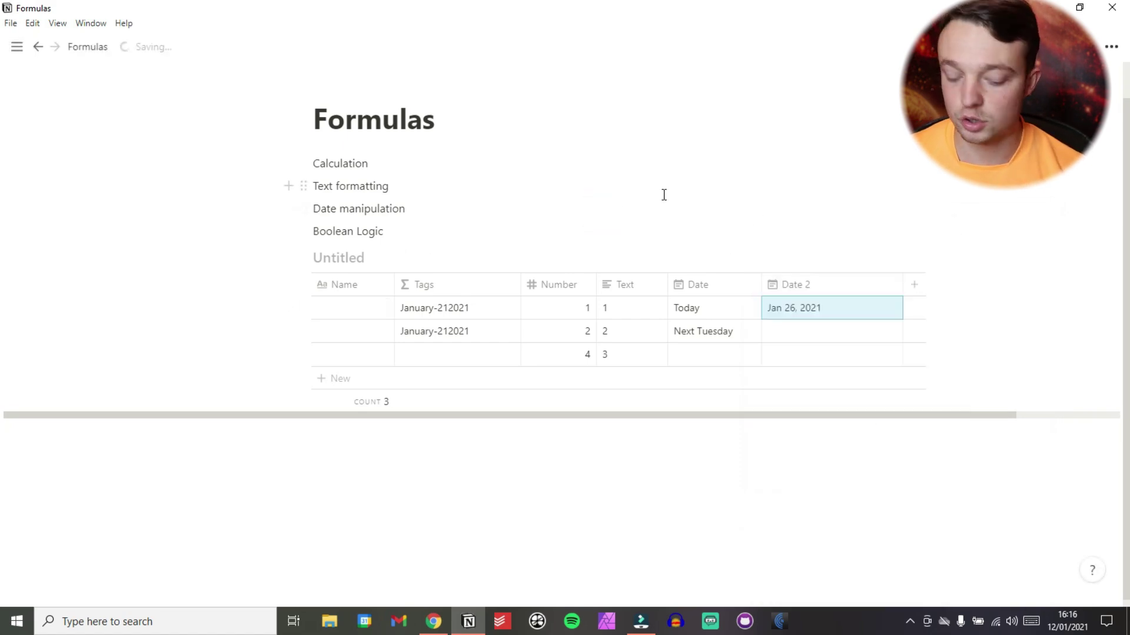
Copy Jan 26, 2021 into rows 2–3 and set row 3's Date to Jan 20, 2021.
key(Down)
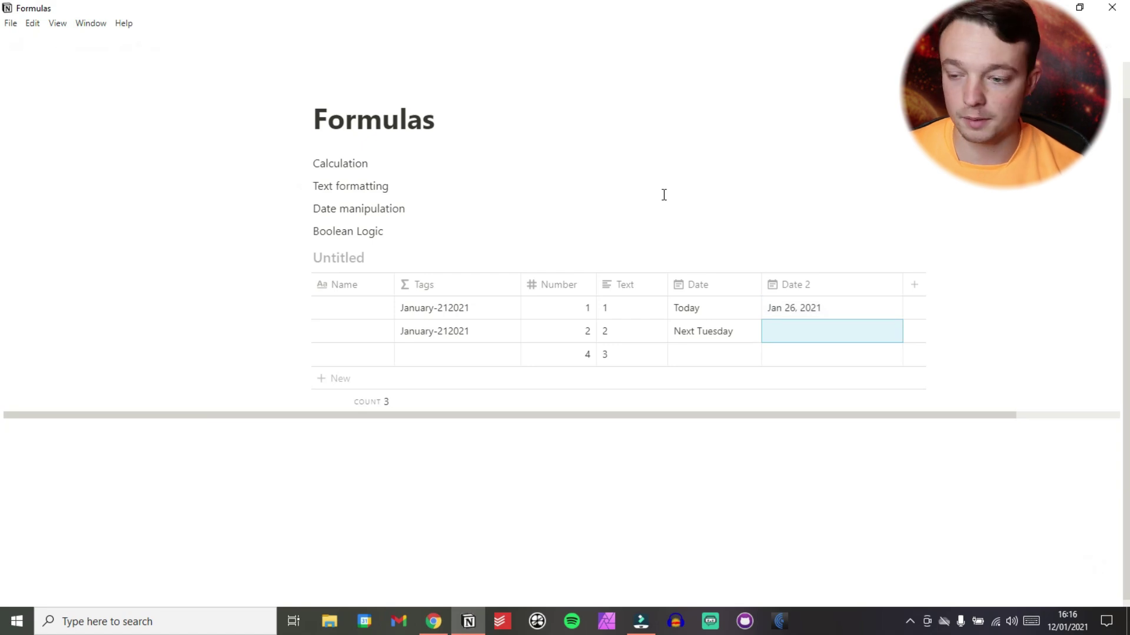
key(shift+Down)
text(Jan 26, 2021 Jan 26, 2021)
click(681, 201)
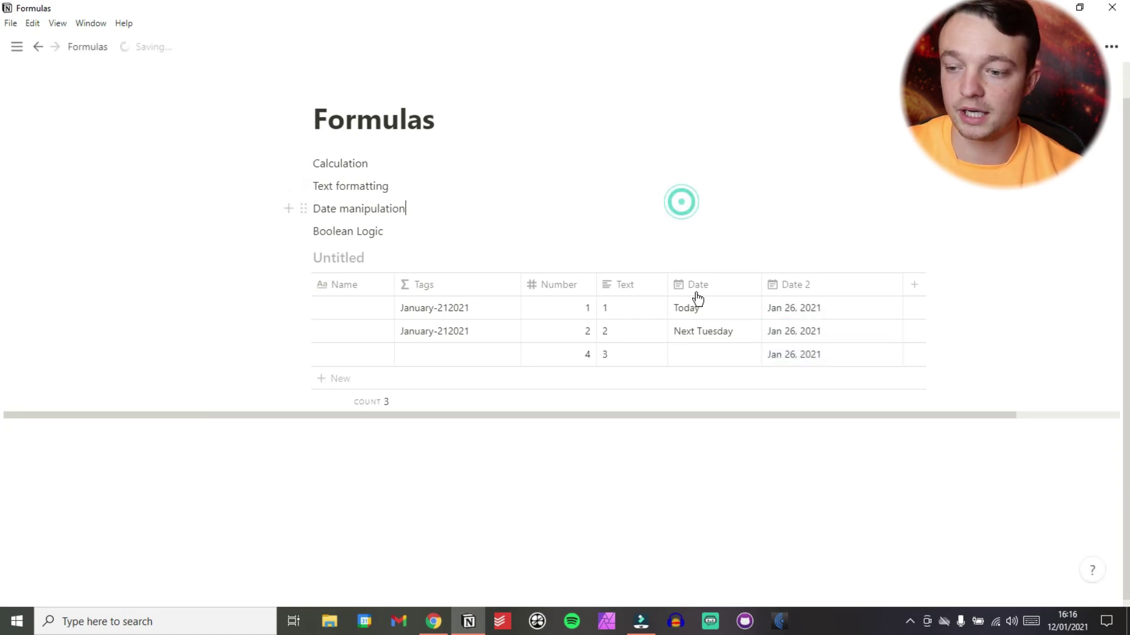
click(703, 353)
click(740, 376)
click(396, 176)
click(461, 314)
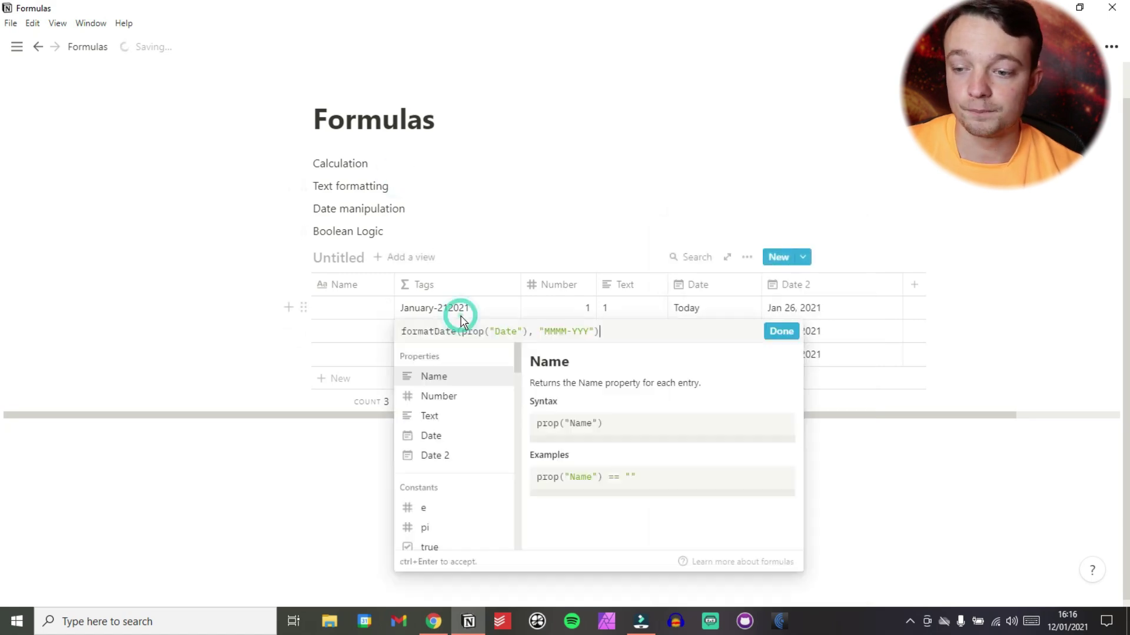
Clear the Tags formula and start a dateAdd with the Date property.
drag(601, 332, 401, 331)
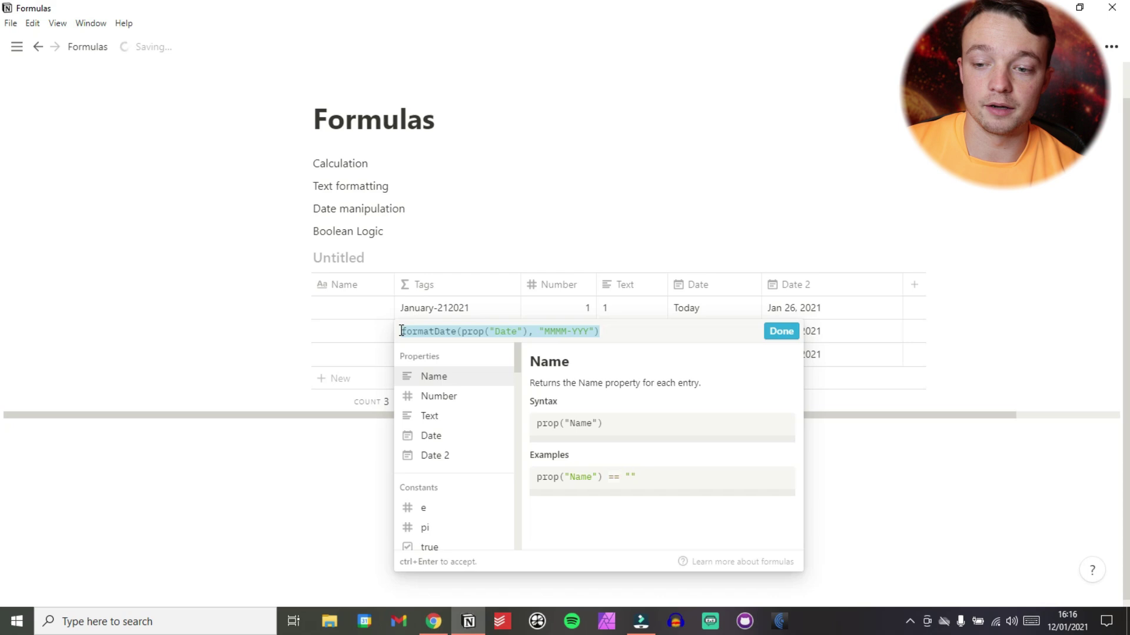
key(BackSpace)
scroll(445, 419, down, 15)
scroll(446, 419, down, 10)
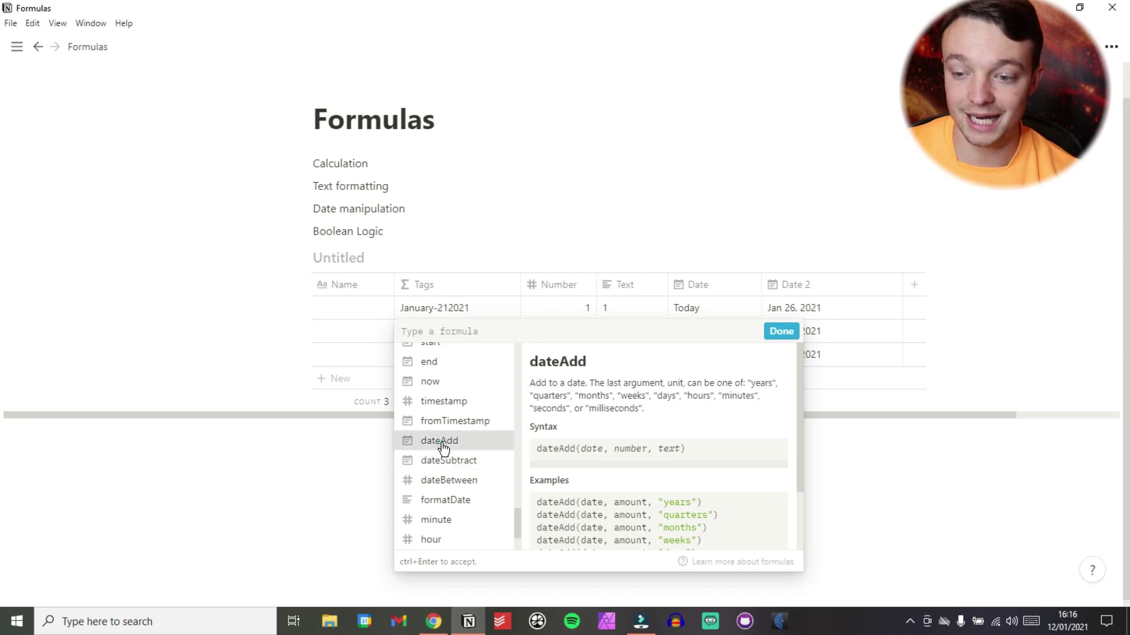
click(441, 443)
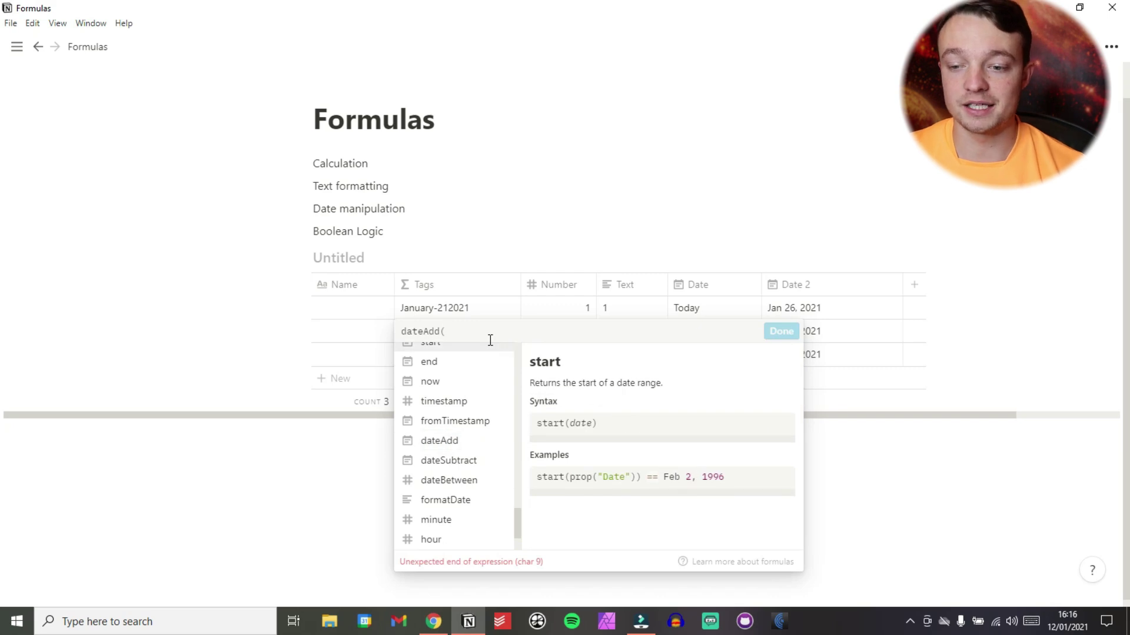
click(432, 332)
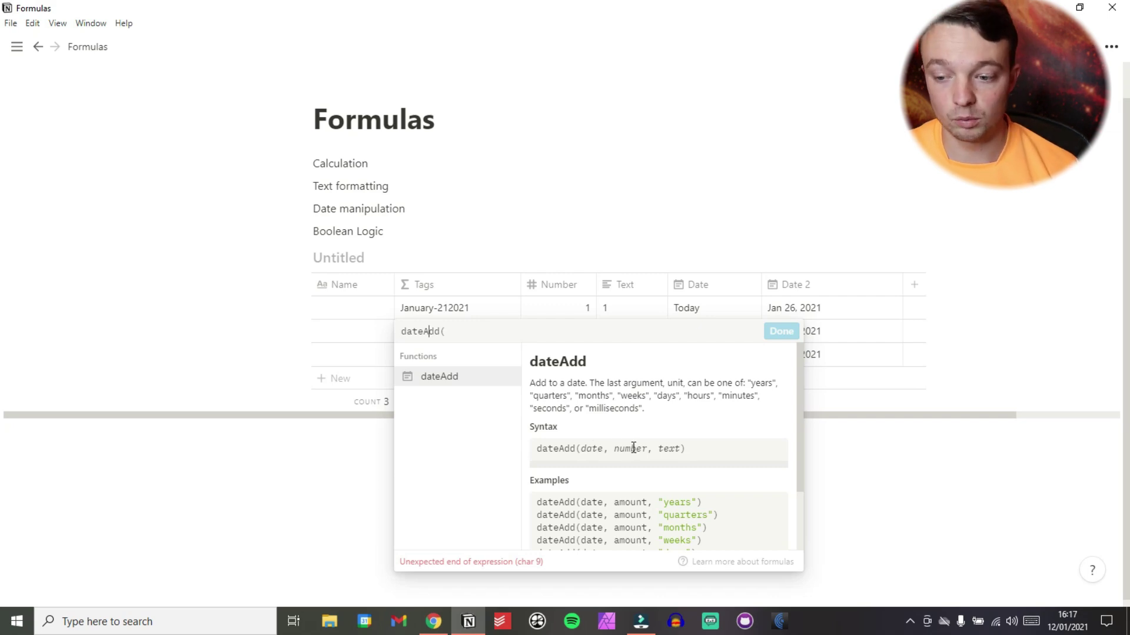
scroll(633, 497, down, 1)
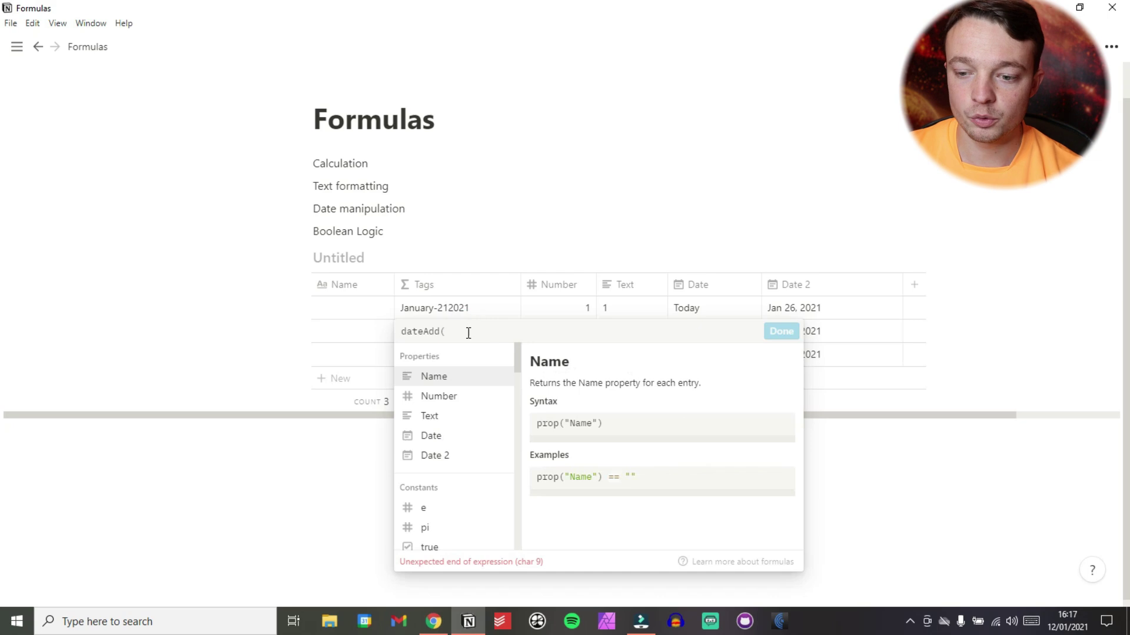
click(436, 436)
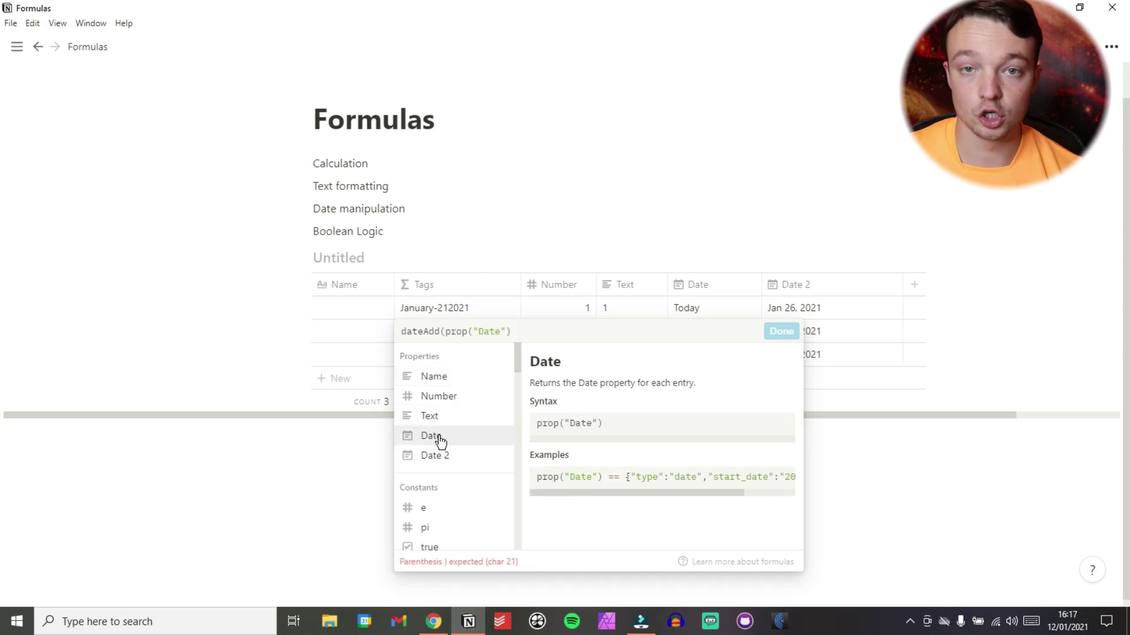
Add Number as the amount and "years" as the unit, completing dateAdd.
text(,)
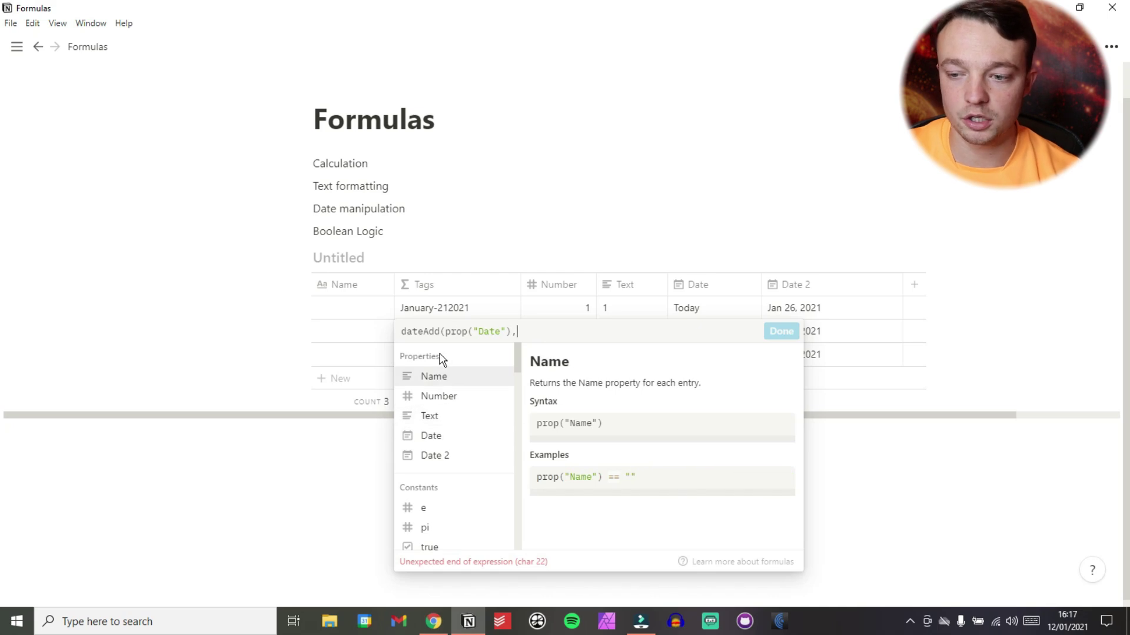
click(451, 400)
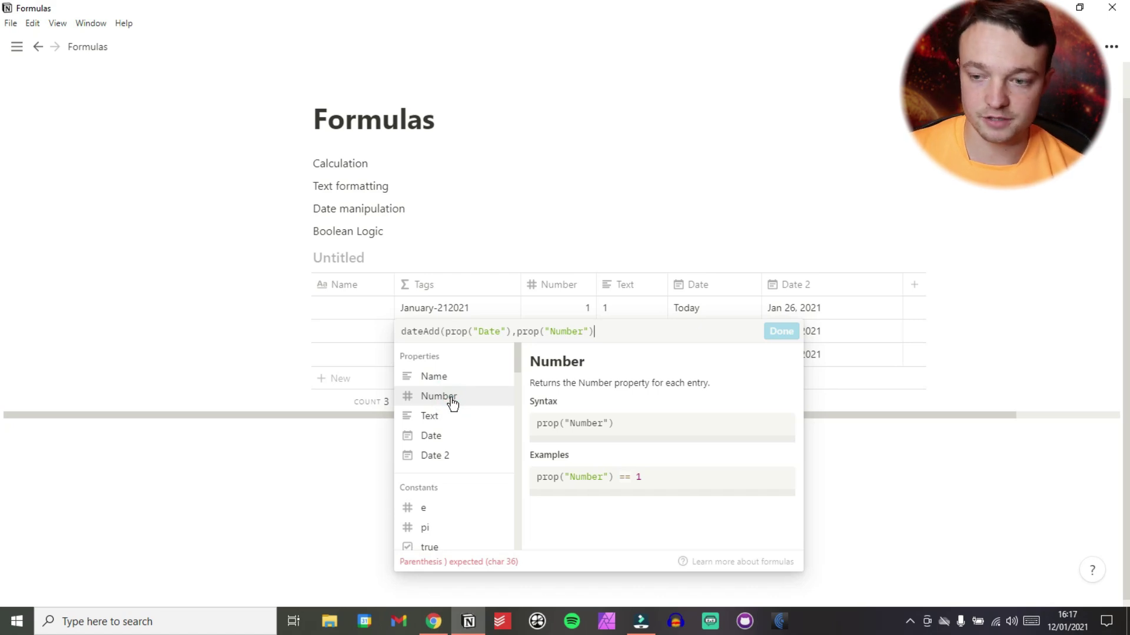
text(,)
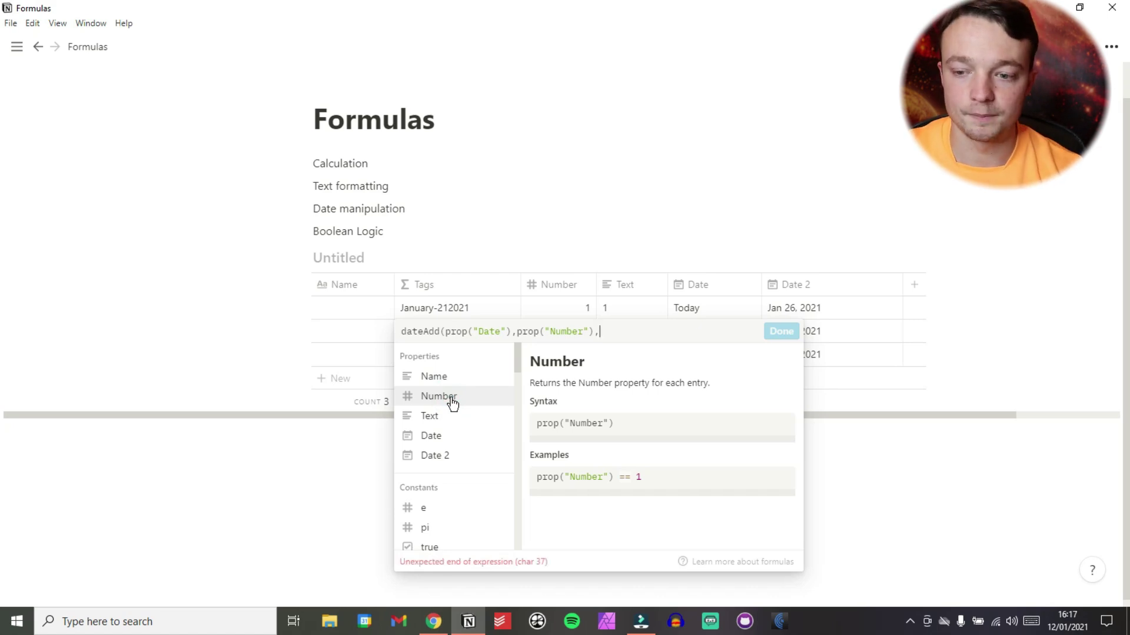
click(428, 331)
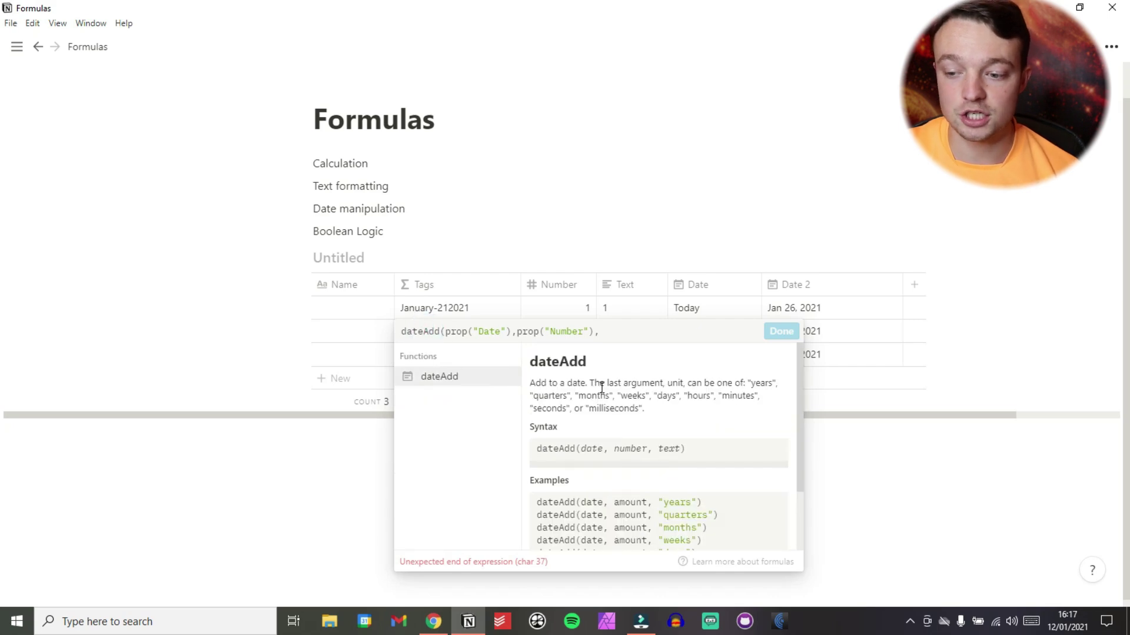
scroll(625, 474, down, 2)
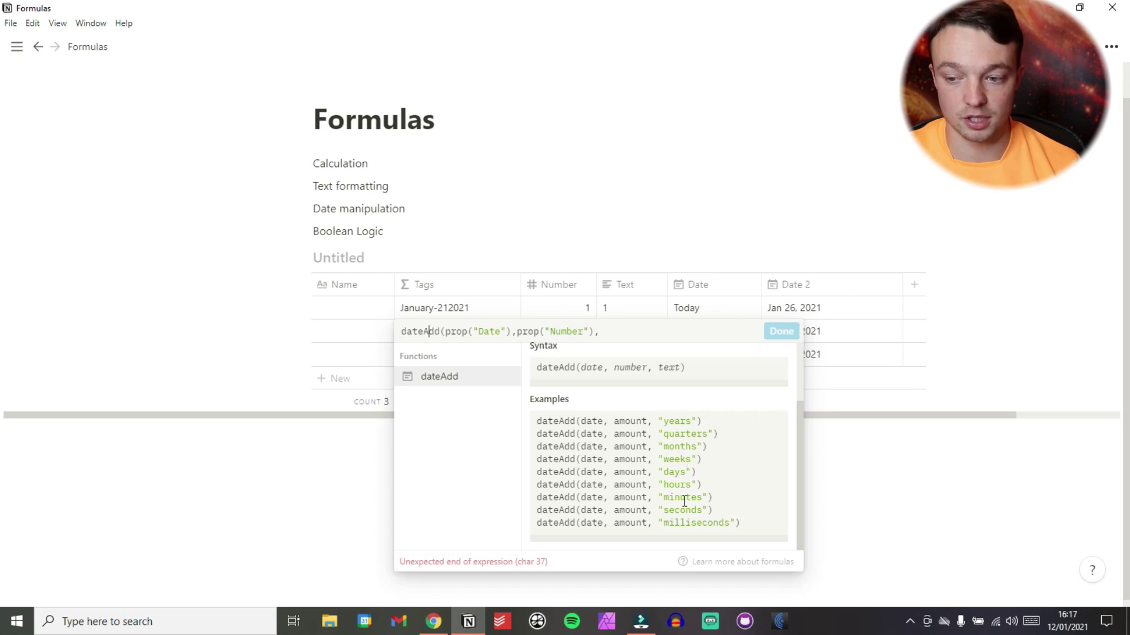
click(624, 332)
text("years)
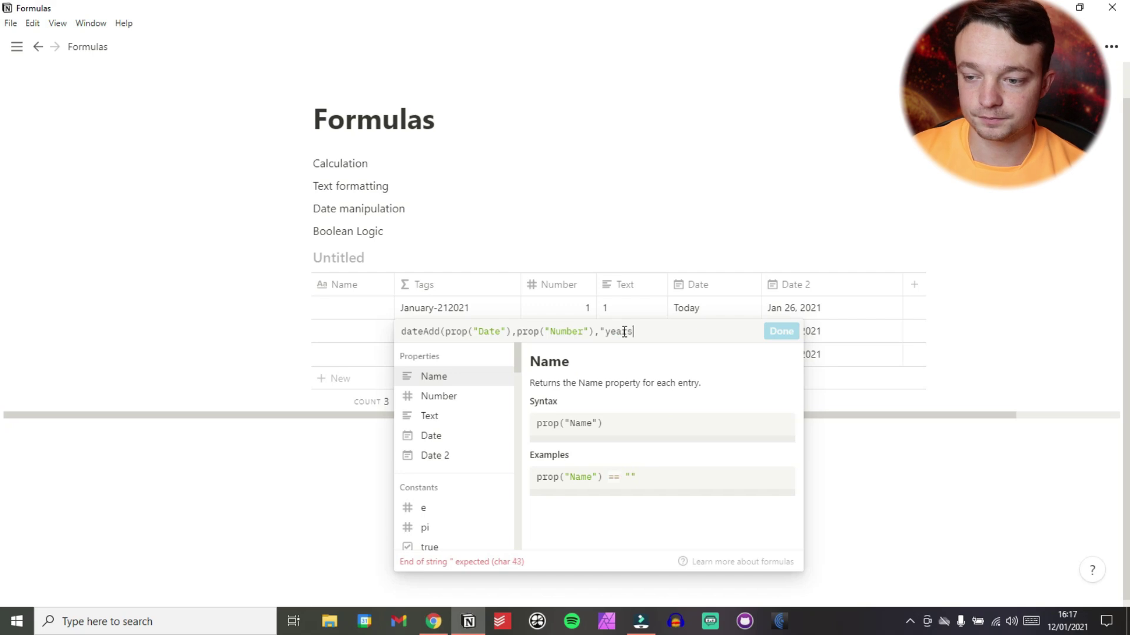
text("))
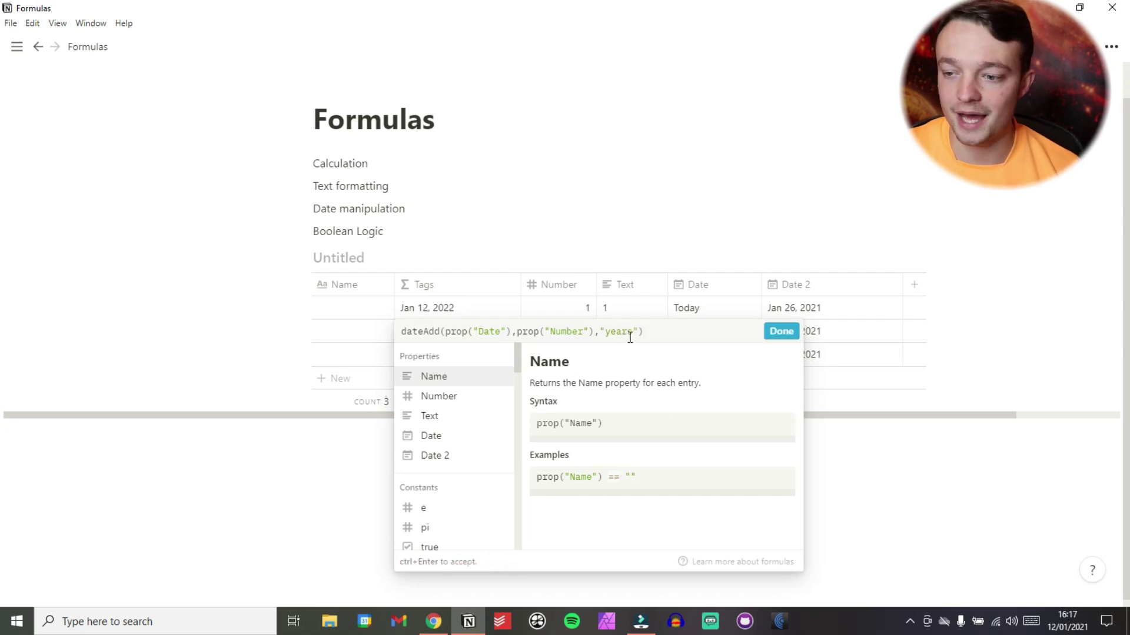
click(780, 330)
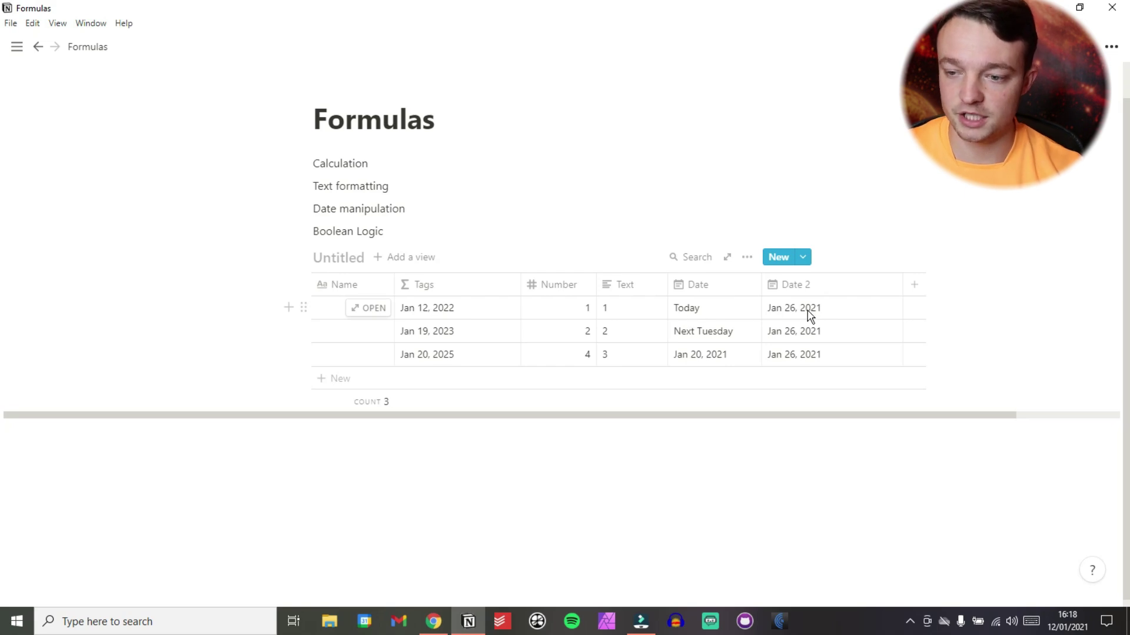
Set row 1's Number to 3 and its Date 2 to Jan 26, 2018.
click(568, 308)
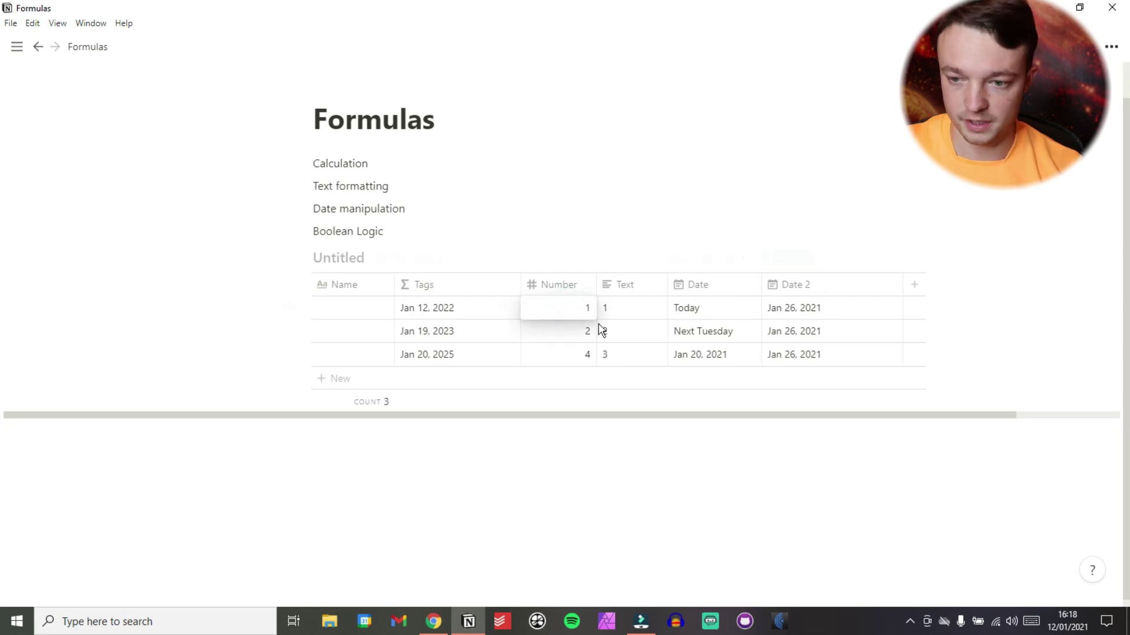
key(BackSpace)
text(3)
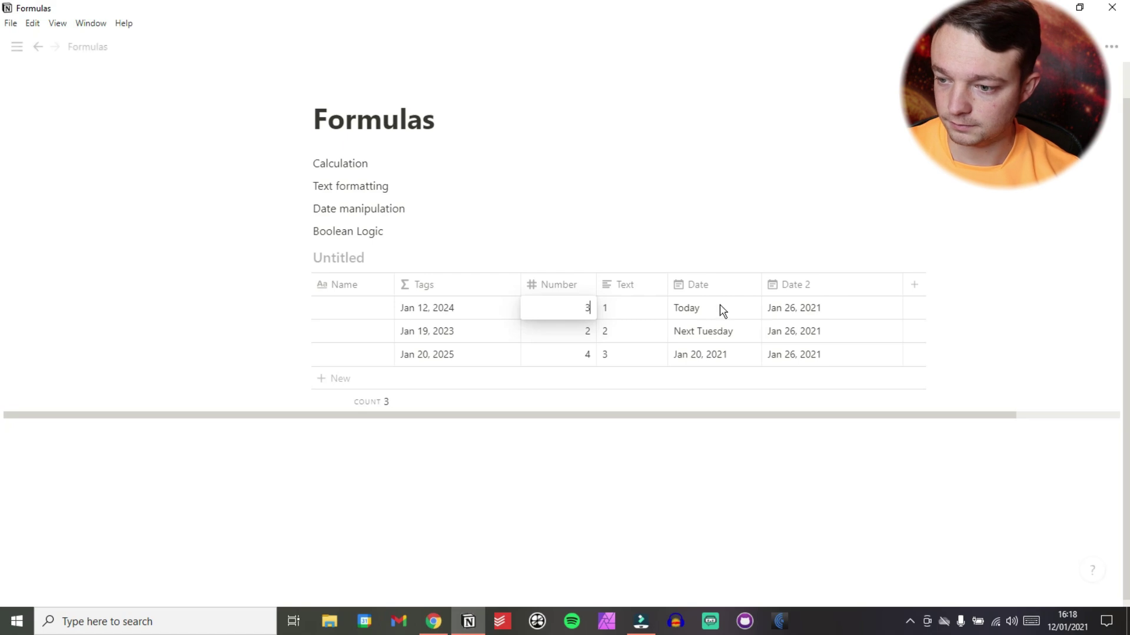
click(798, 309)
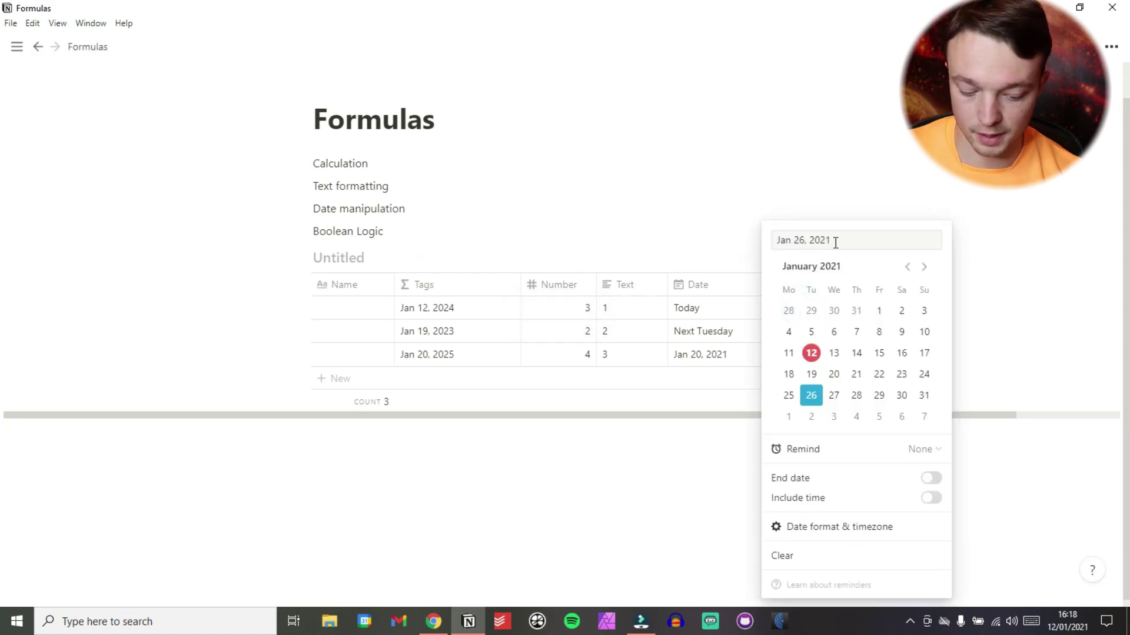
key(BackSpace)
key(BackSpace)
text(18)
click(609, 234)
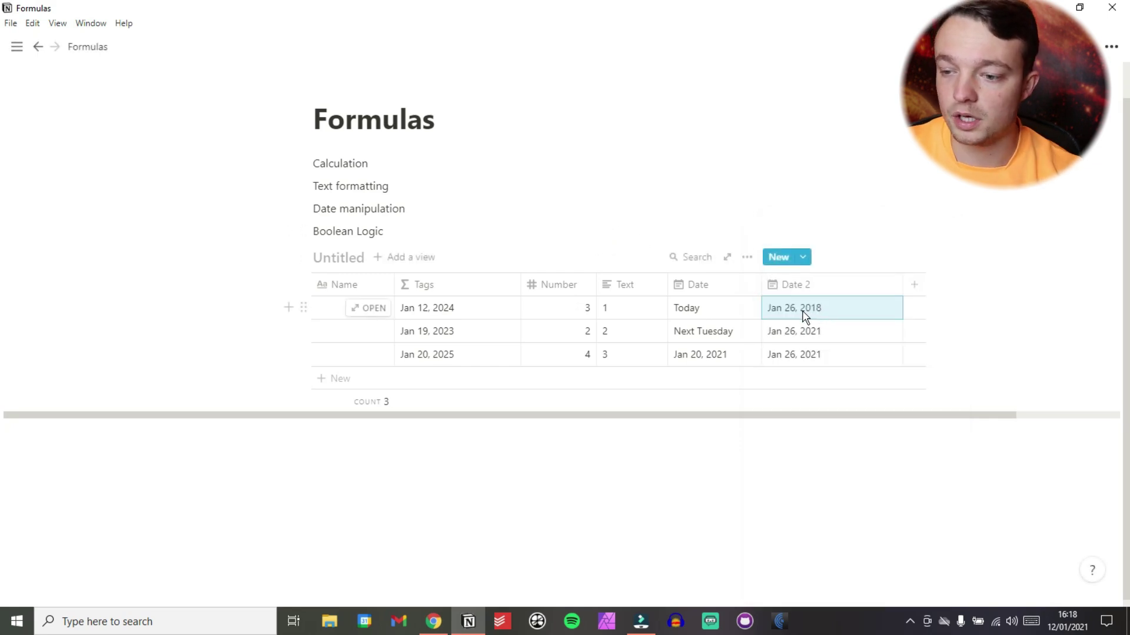
Change row 1's Date to Jan 12, 2018.
click(702, 315)
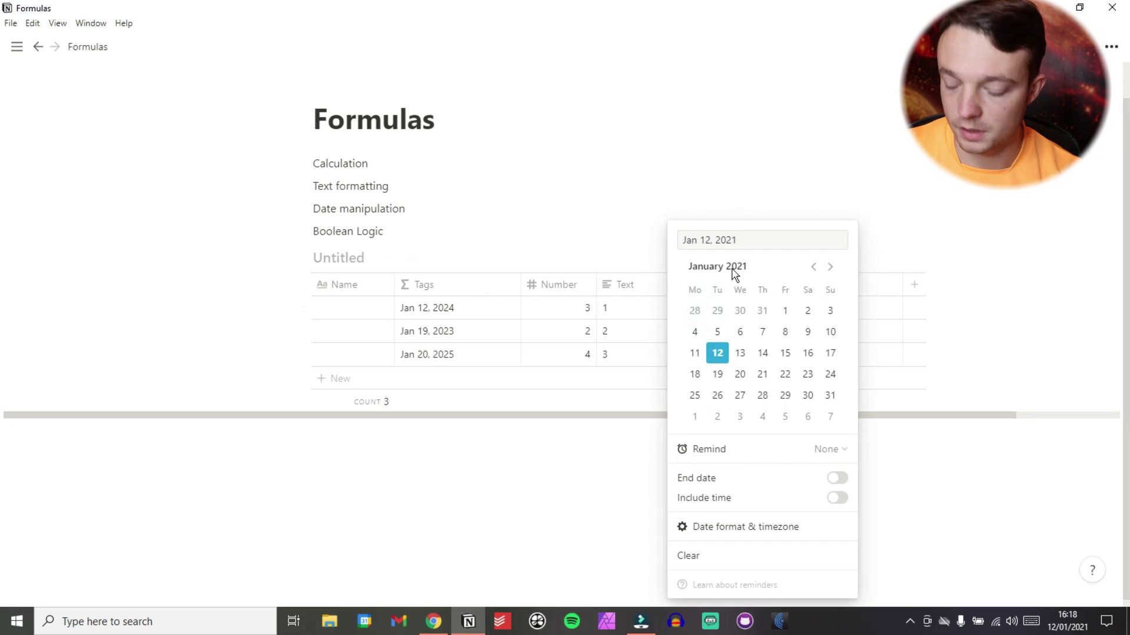
click(746, 238)
key(BackSpace)
key(BackSpace)
text(18)
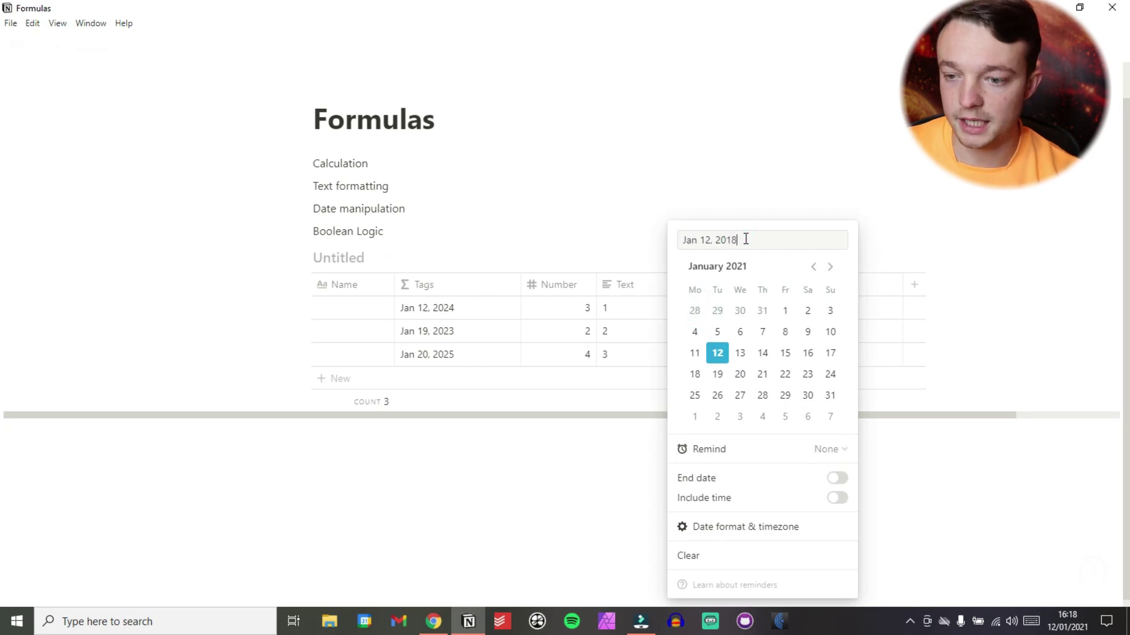
click(593, 232)
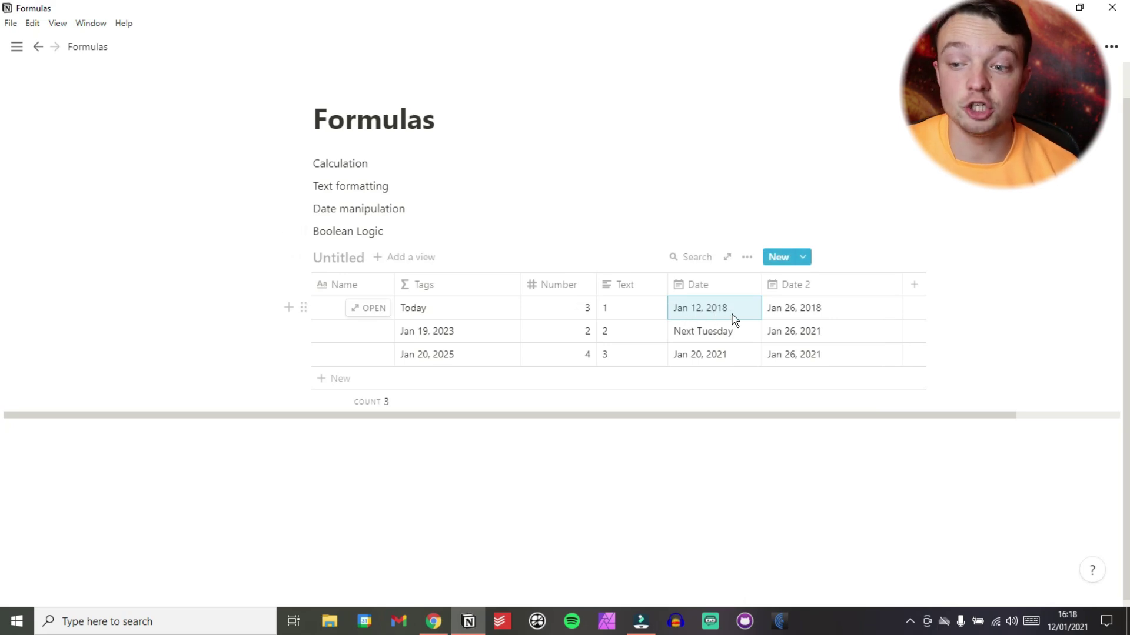
Switch the Tags formula from dateAdd to dateSubtract, so row 1 shows Jan 12, 2015.
click(435, 310)
click(439, 327)
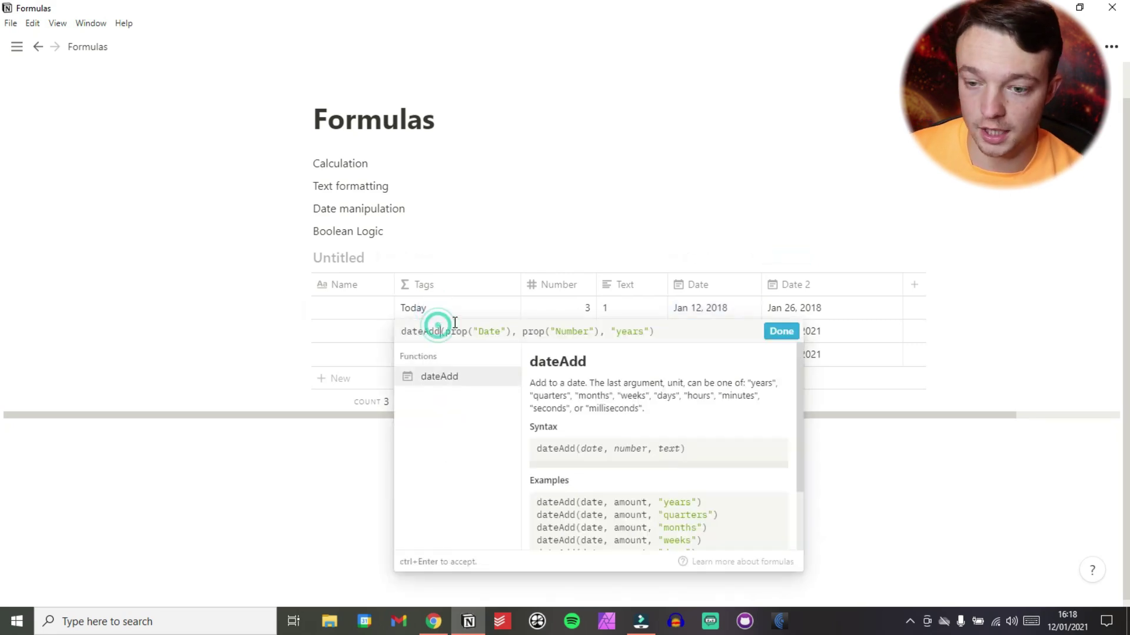
key(BackSpace)
key(BackSpace)
key(BackSpace)
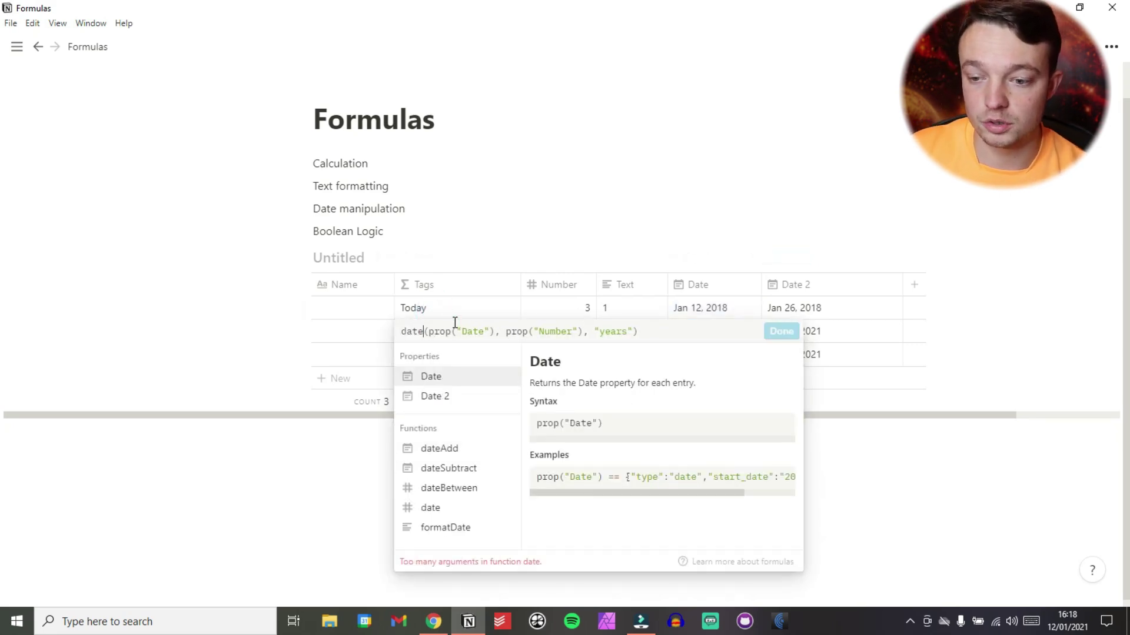
text(Su)
click(462, 380)
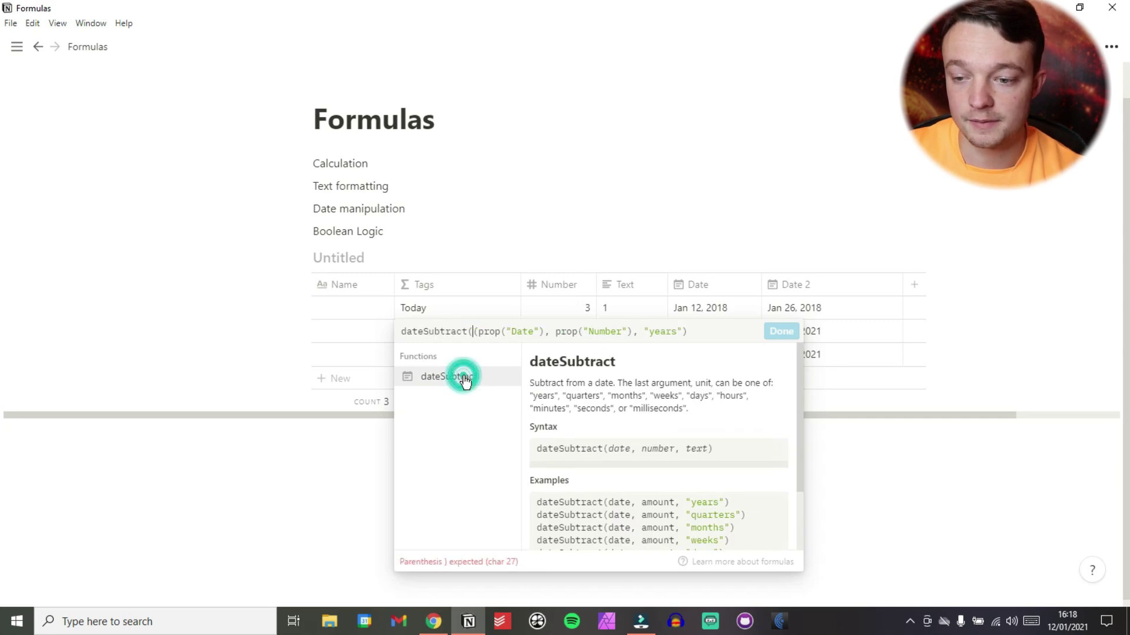
key(BackSpace)
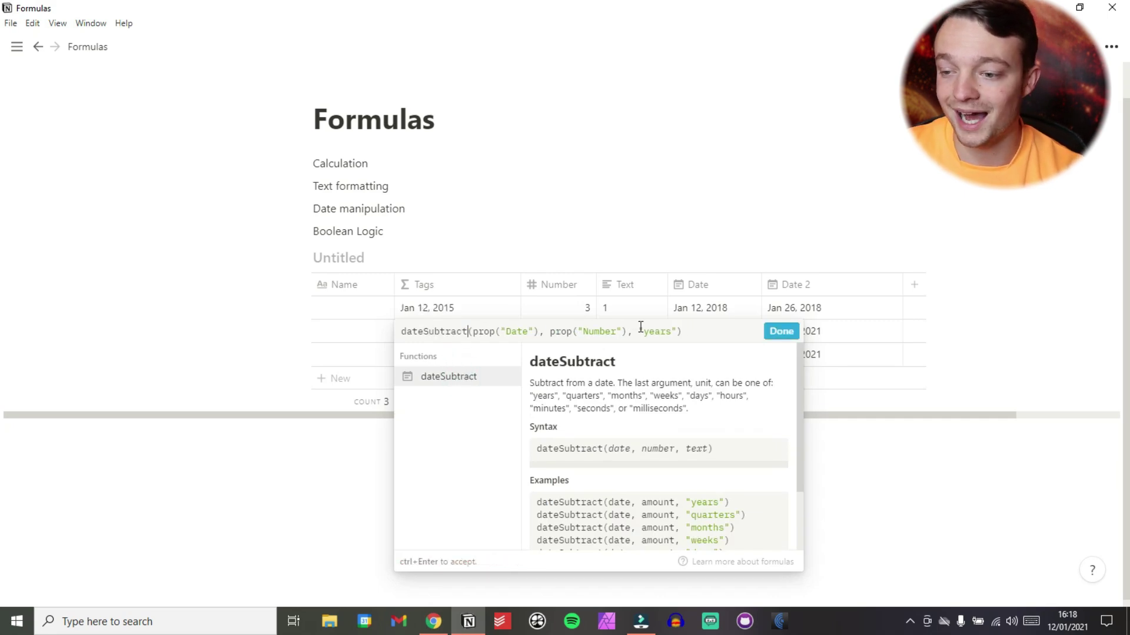
click(782, 331)
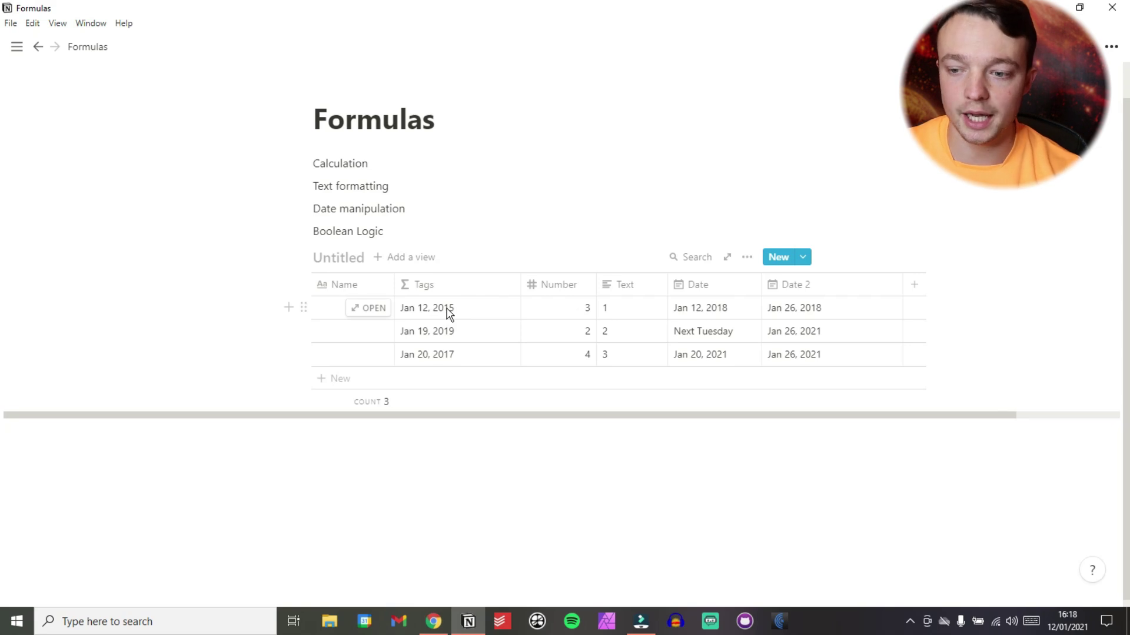
click(447, 310)
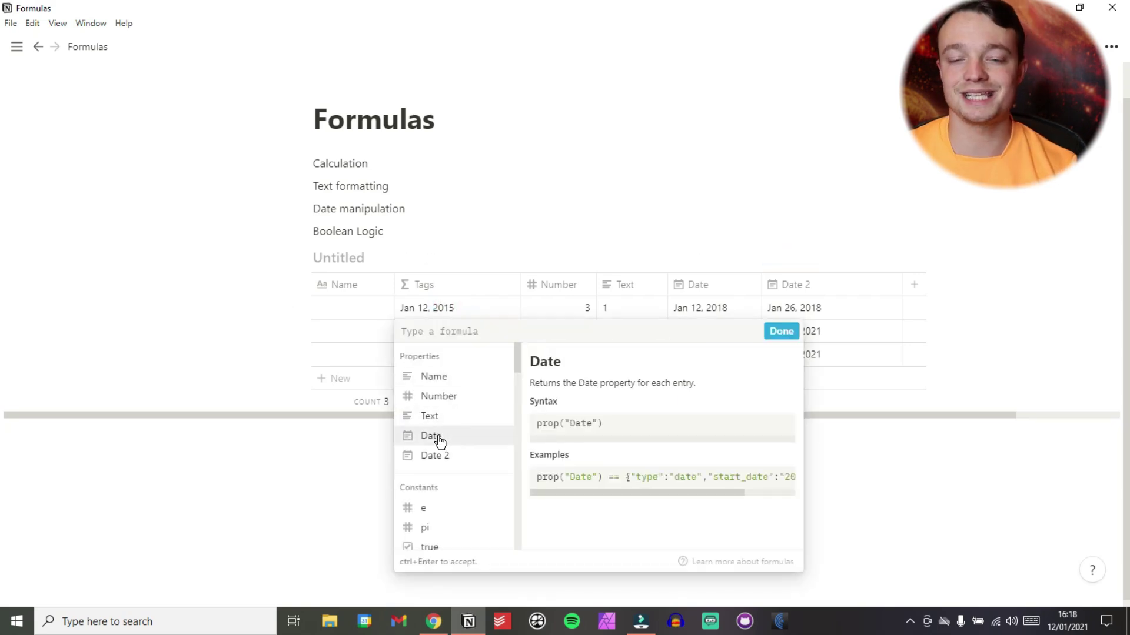
Set the Tags formula to prop("Text") == "1", ticking only row 1's checkbox.
click(442, 422)
text(==)
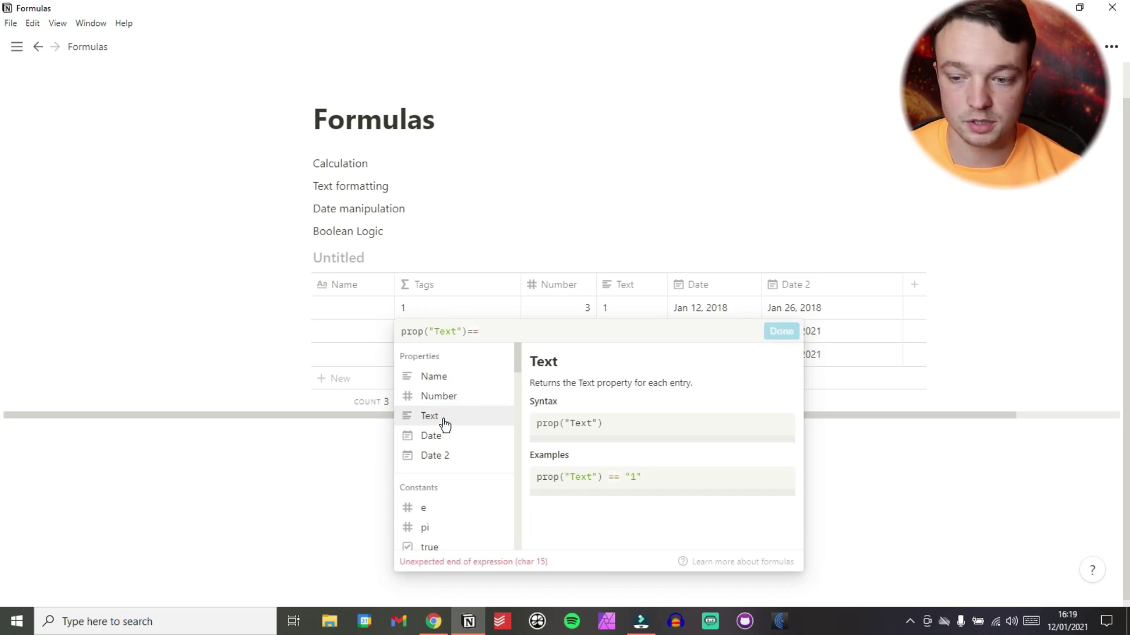
text(1)
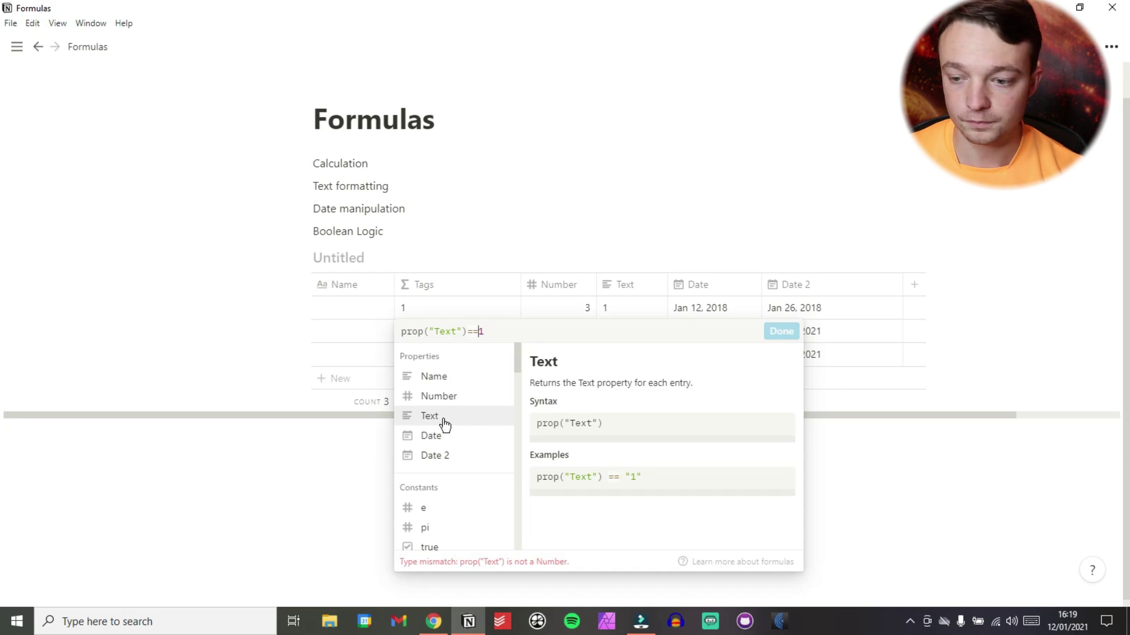
key(Left)
text("1")
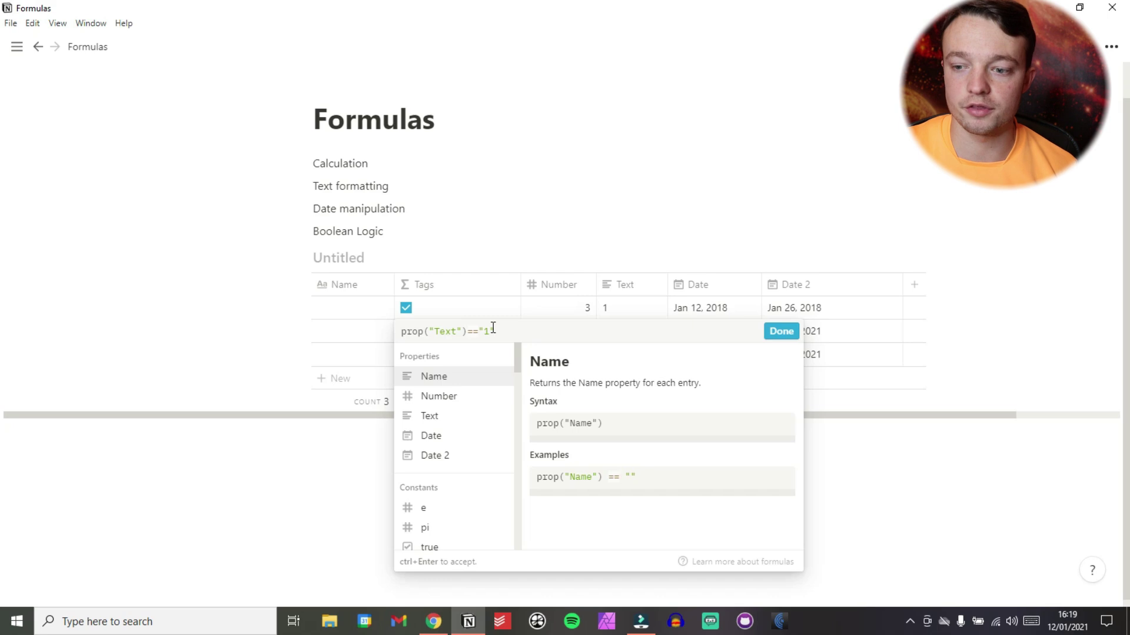
click(771, 332)
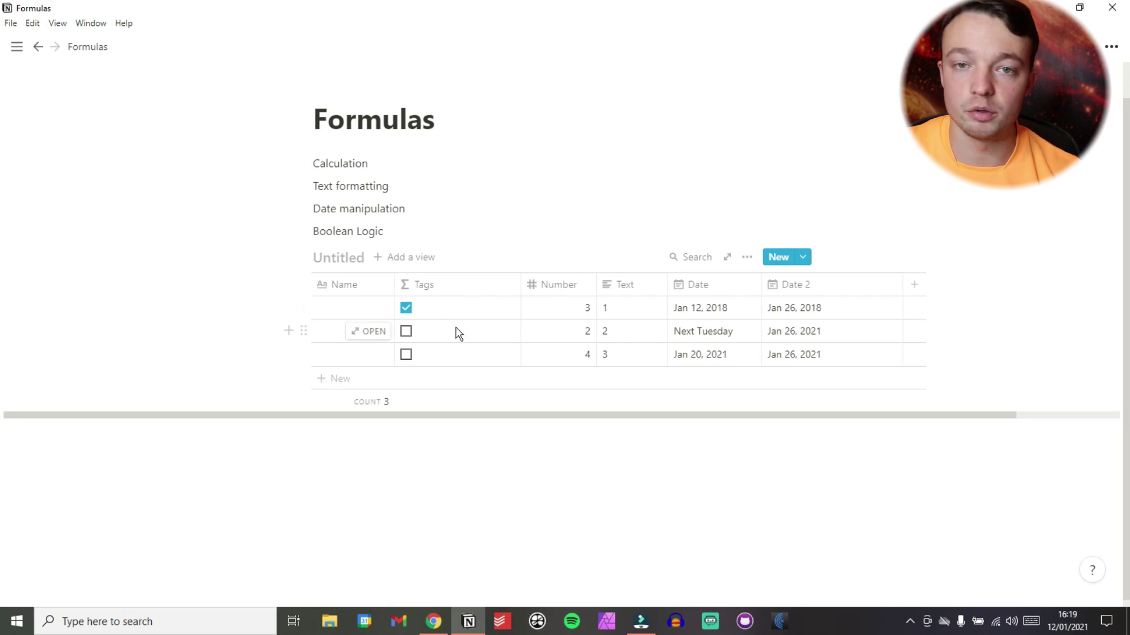
Change Tags to prop("Text") == "1" ? "yes" : "no" and narrow the column.
click(426, 312)
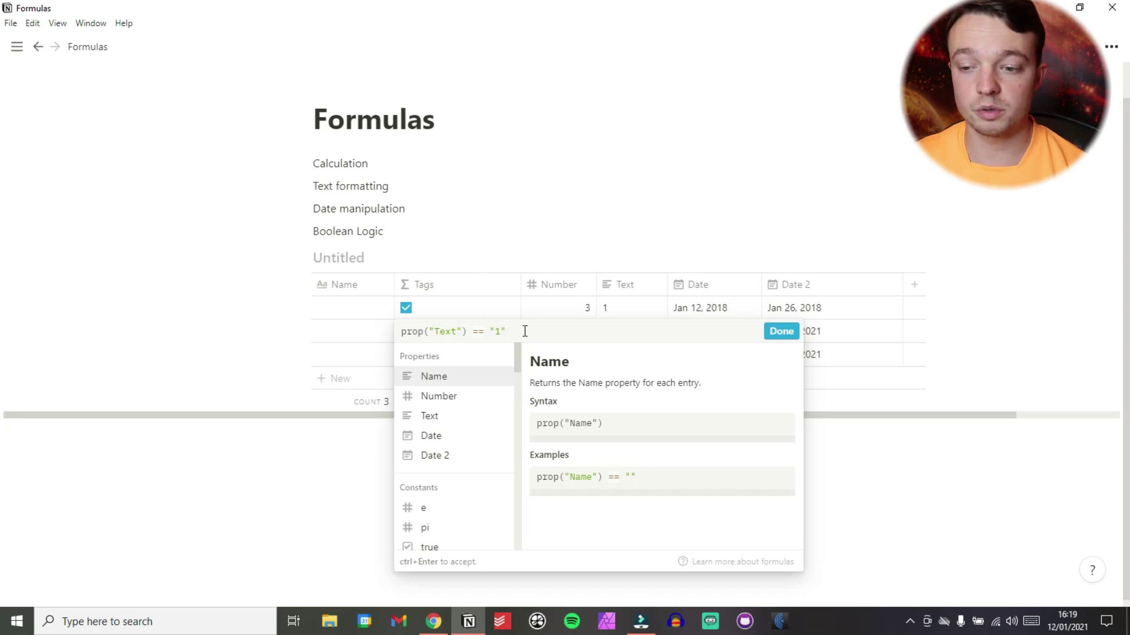
text(?)
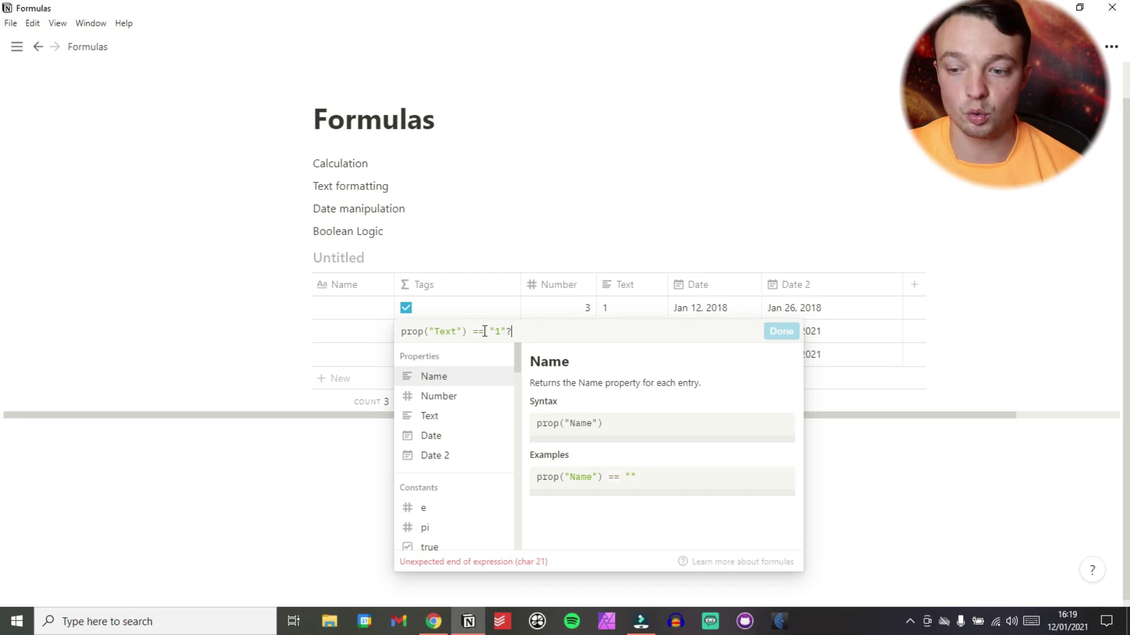
text(")
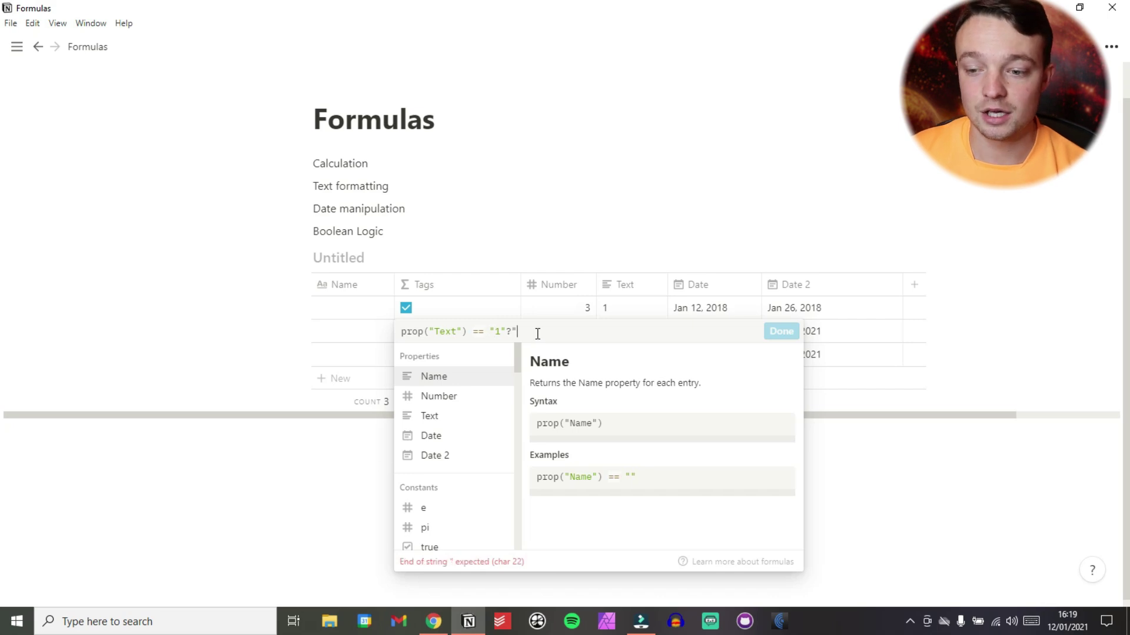
text(yes")
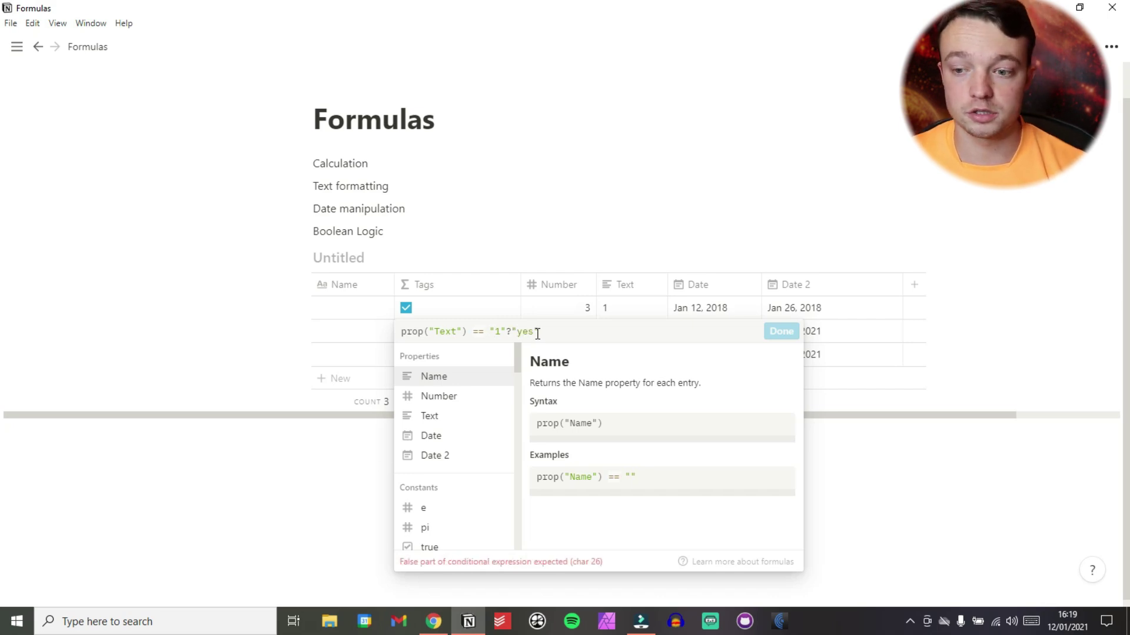
text(:"no")
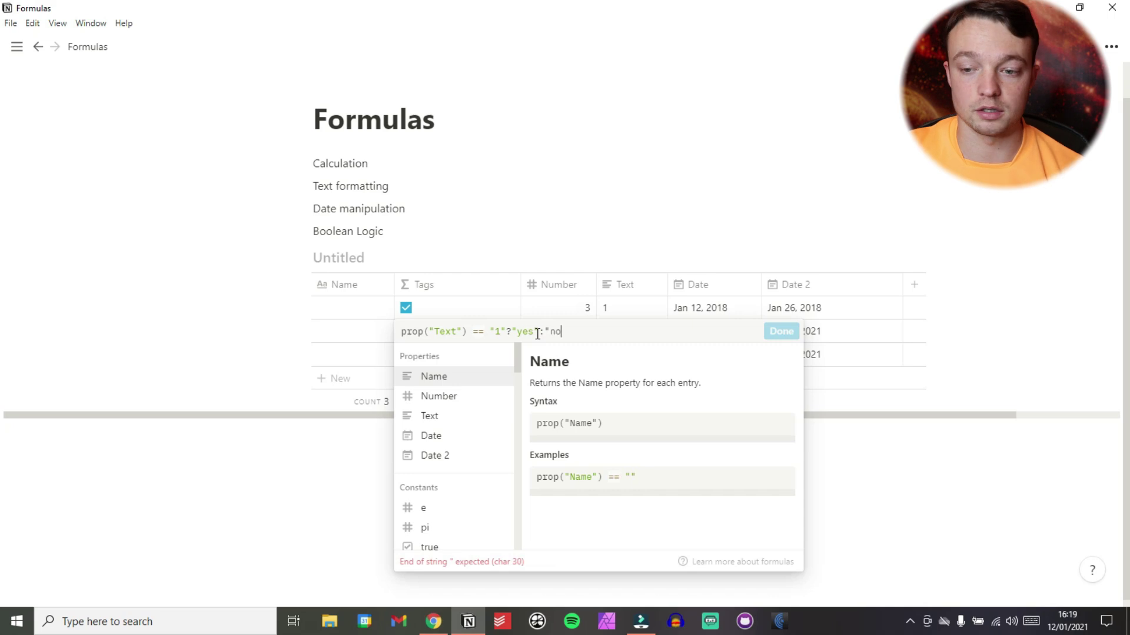
click(774, 332)
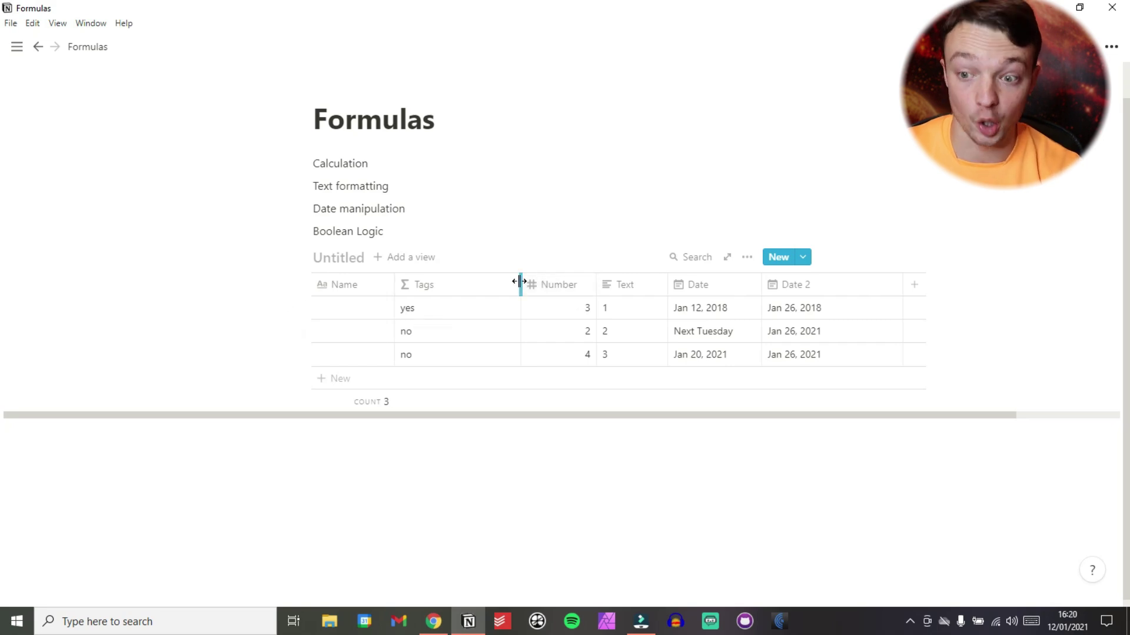
drag(519, 284, 463, 288)
click(449, 288)
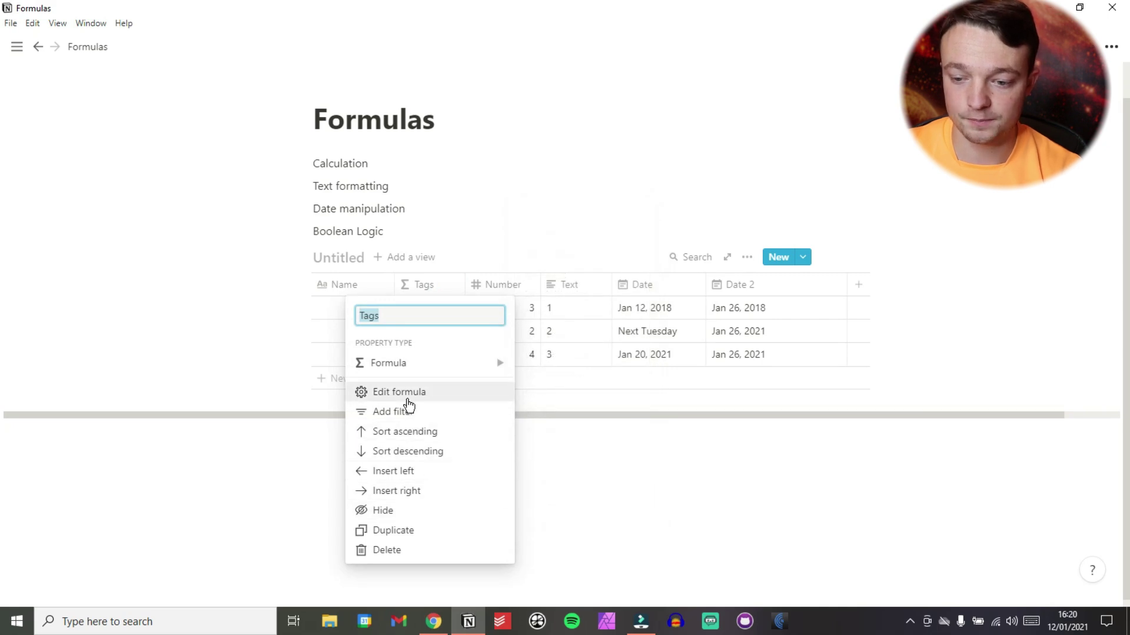
Duplicate the Tags column and replace its formula with prop("Number")>1.
click(412, 532)
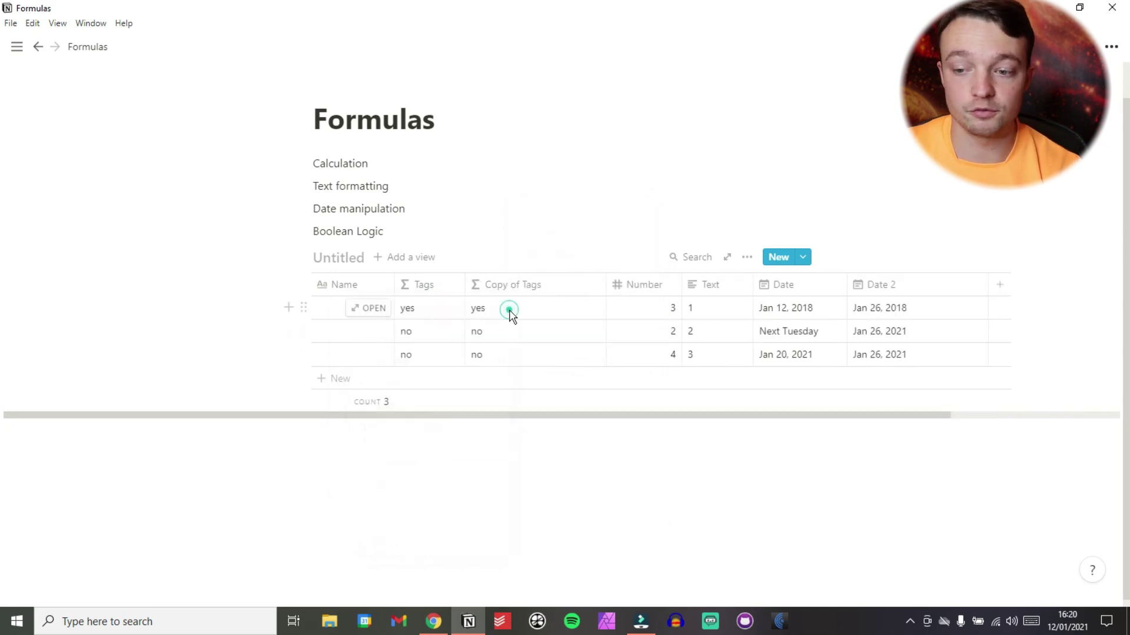
click(510, 312)
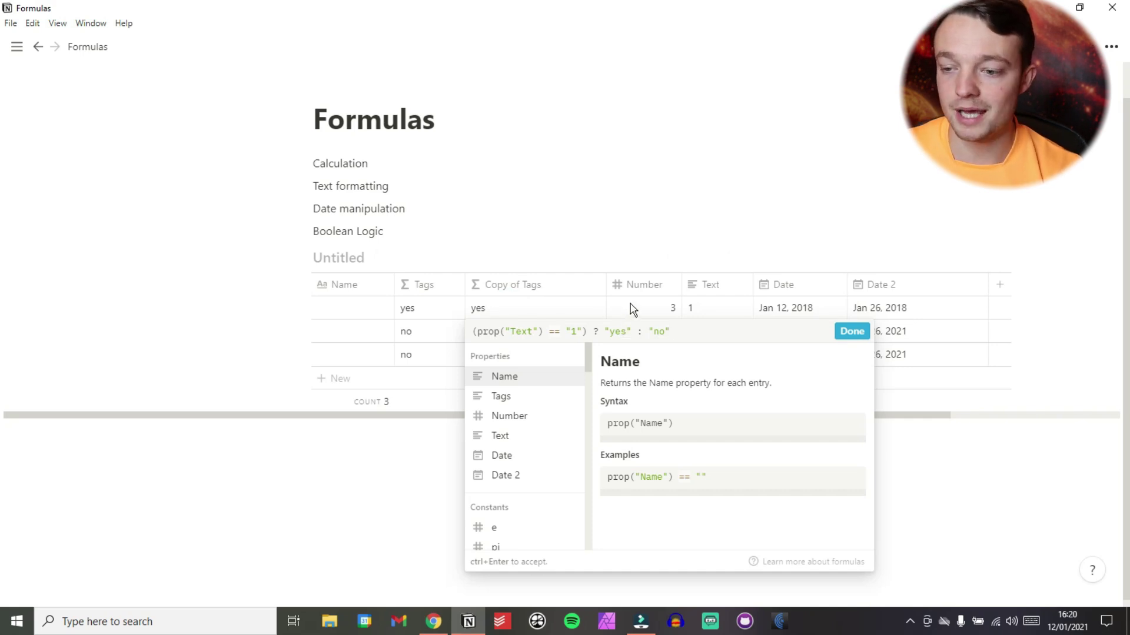
double_click(650, 328)
drag(671, 331, 461, 328)
key(BackSpace)
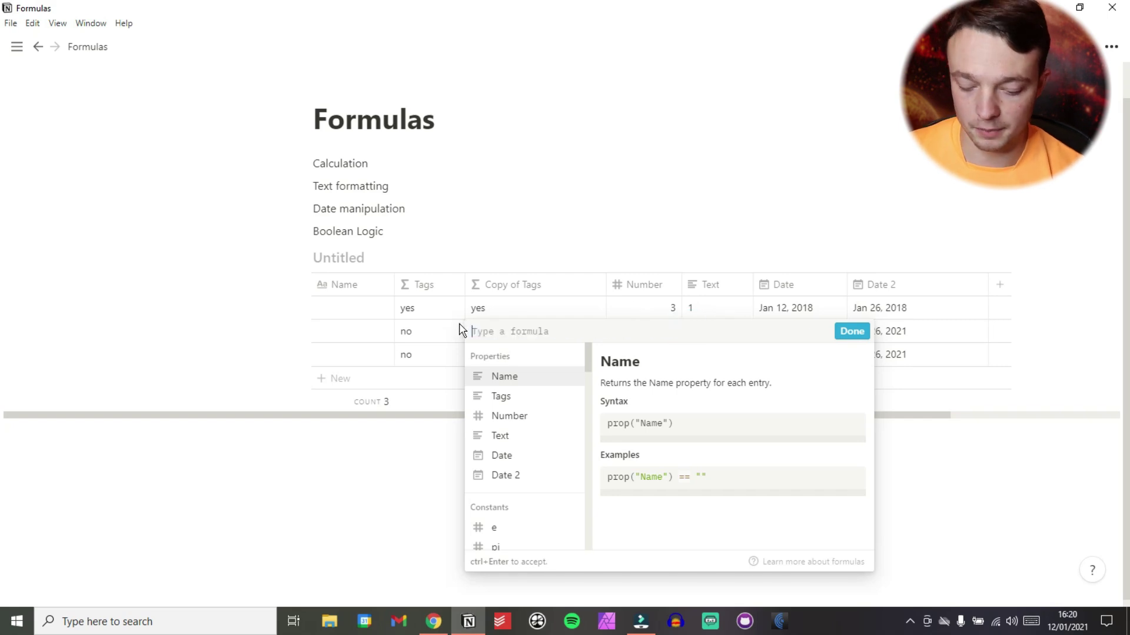
click(507, 416)
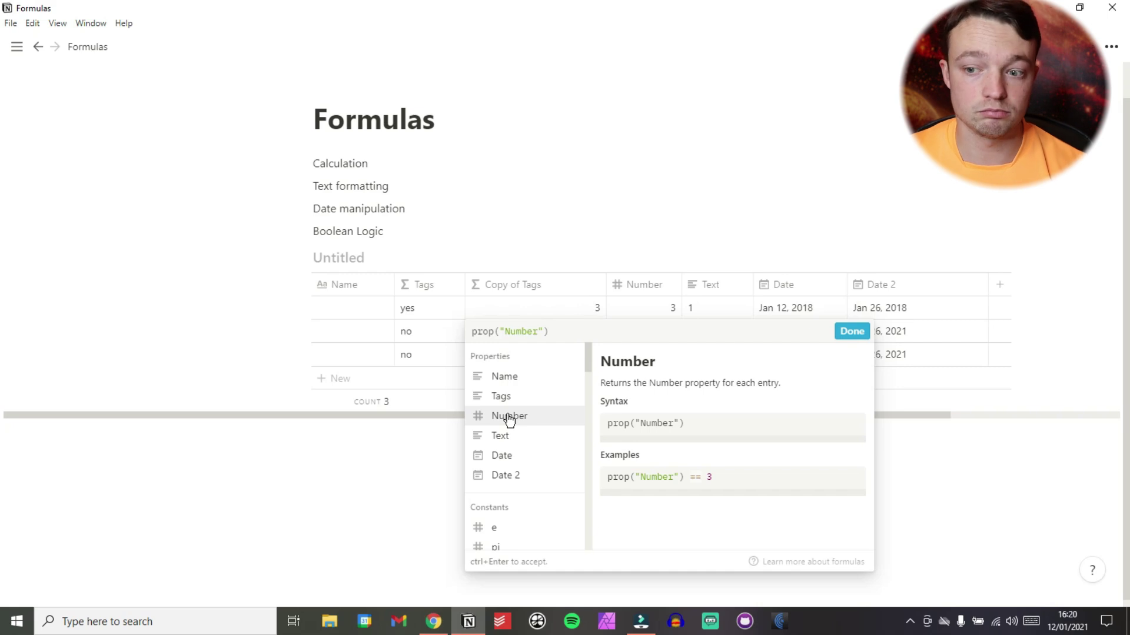
text(>)
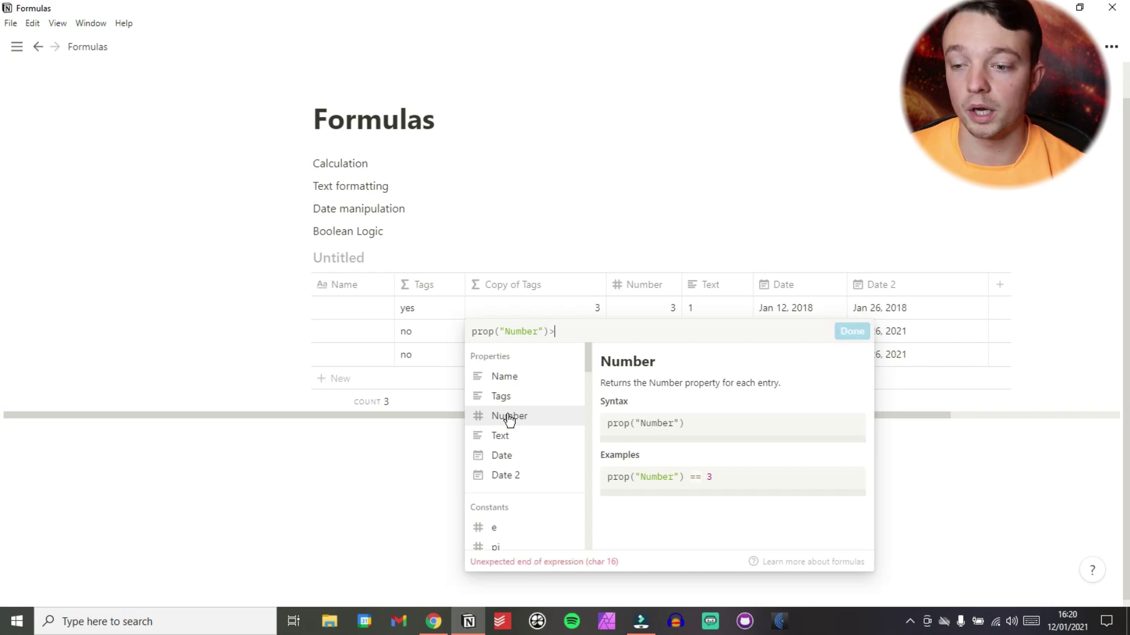
text(1)
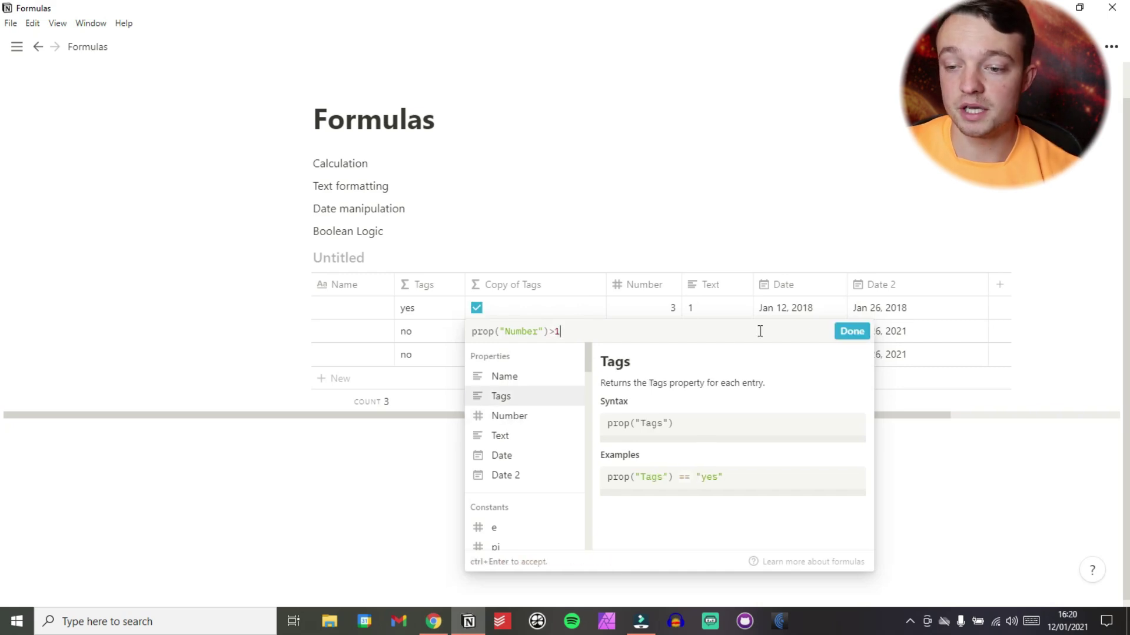
click(851, 331)
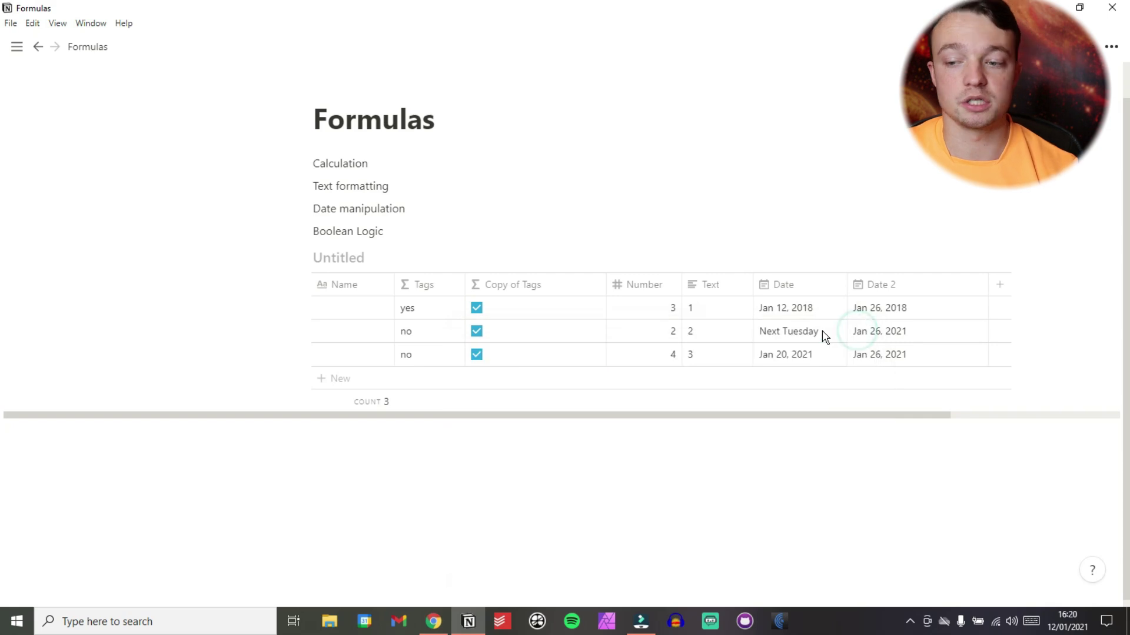
Change row 2's Number to 0 and narrow the Copy of Tags column.
click(671, 337)
key(BackSpace)
text(0)
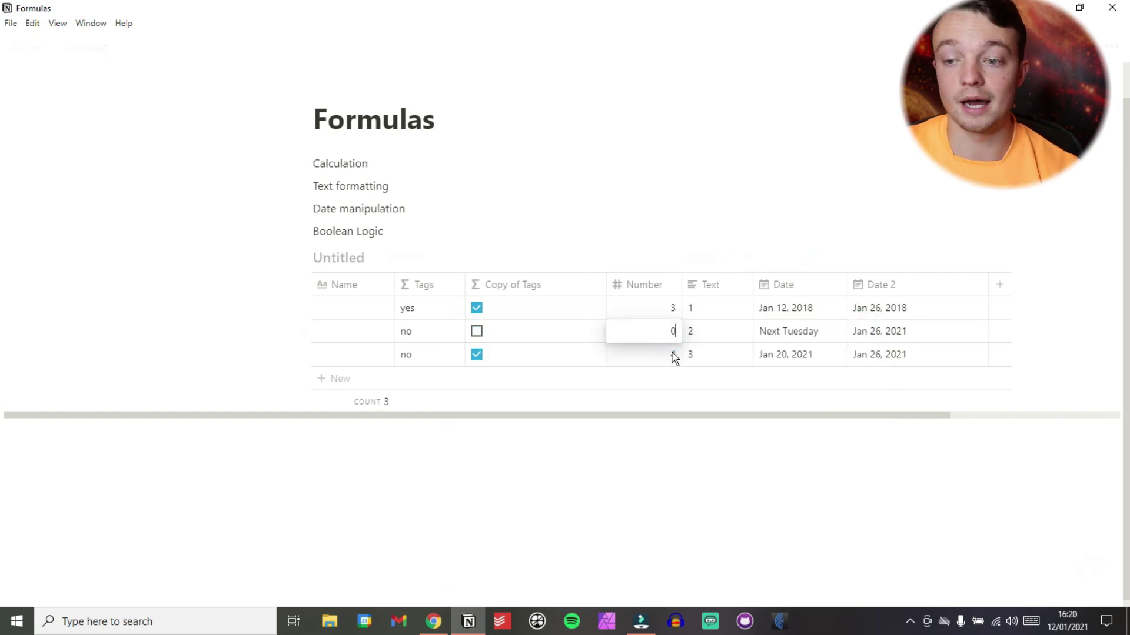
click(584, 224)
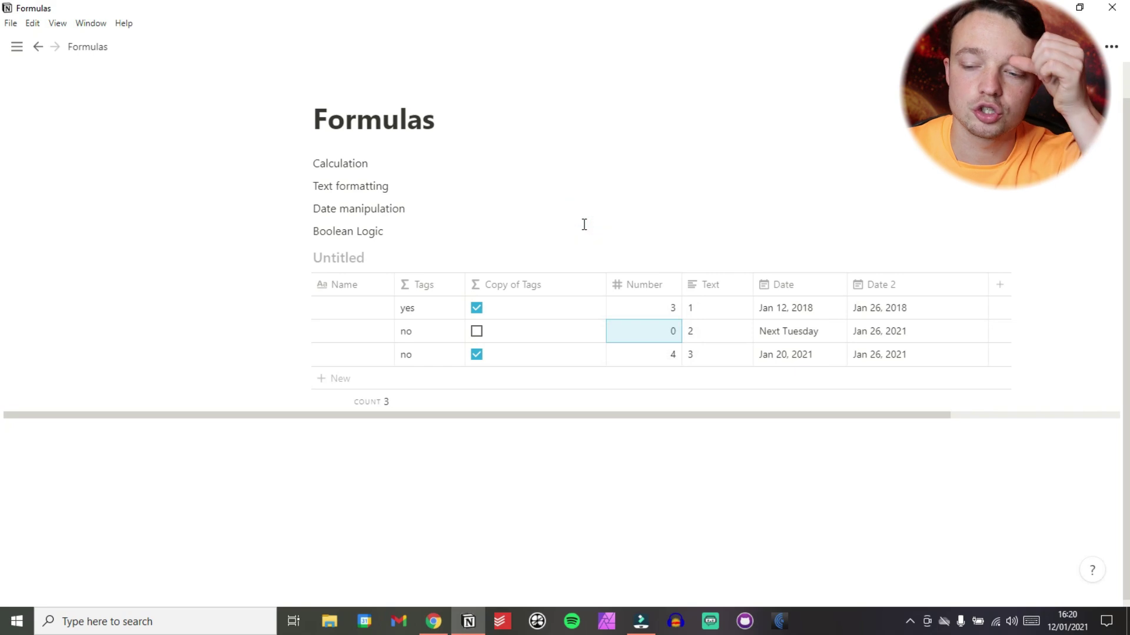
drag(606, 285, 570, 285)
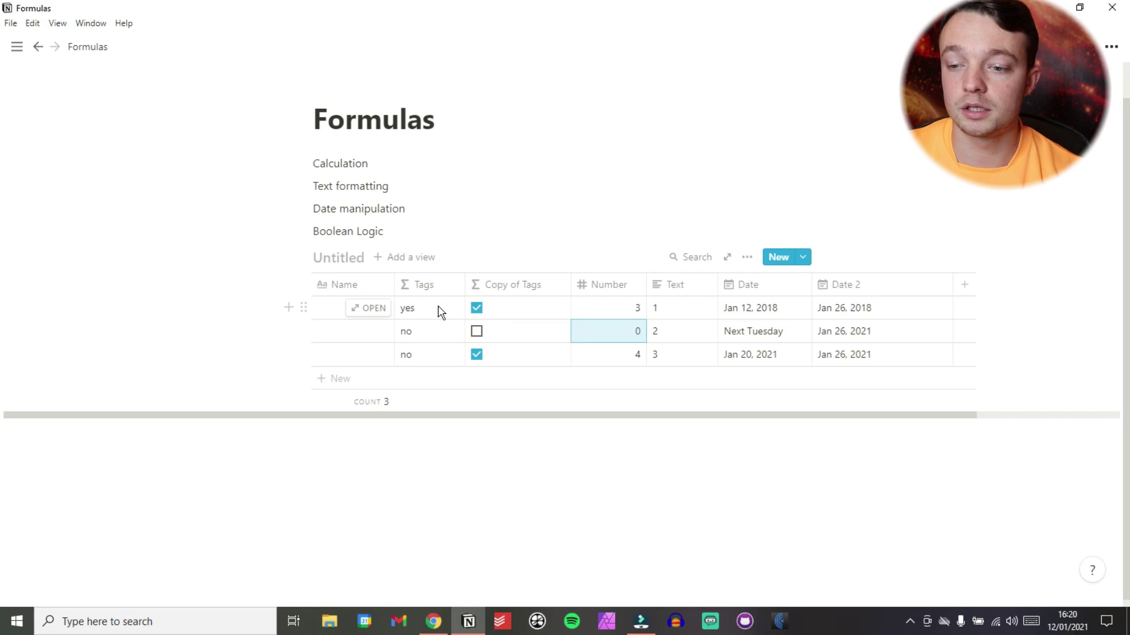
Duplicate Copy of Tags and set its formula to prop("Number") > 1 ? "yes" : "no".
click(505, 284)
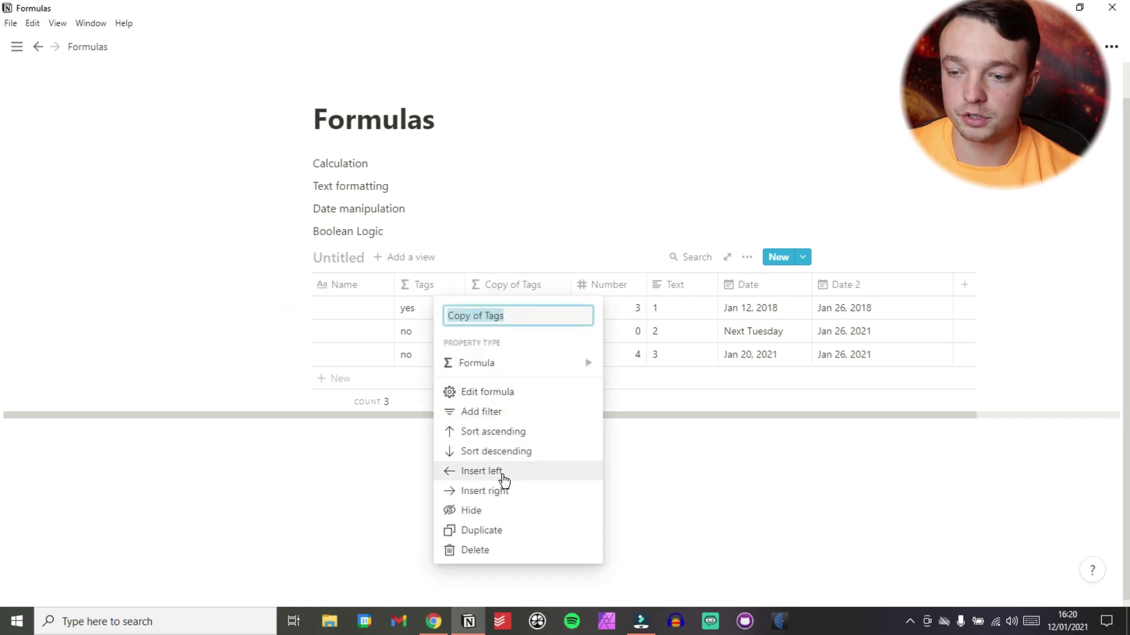
click(496, 532)
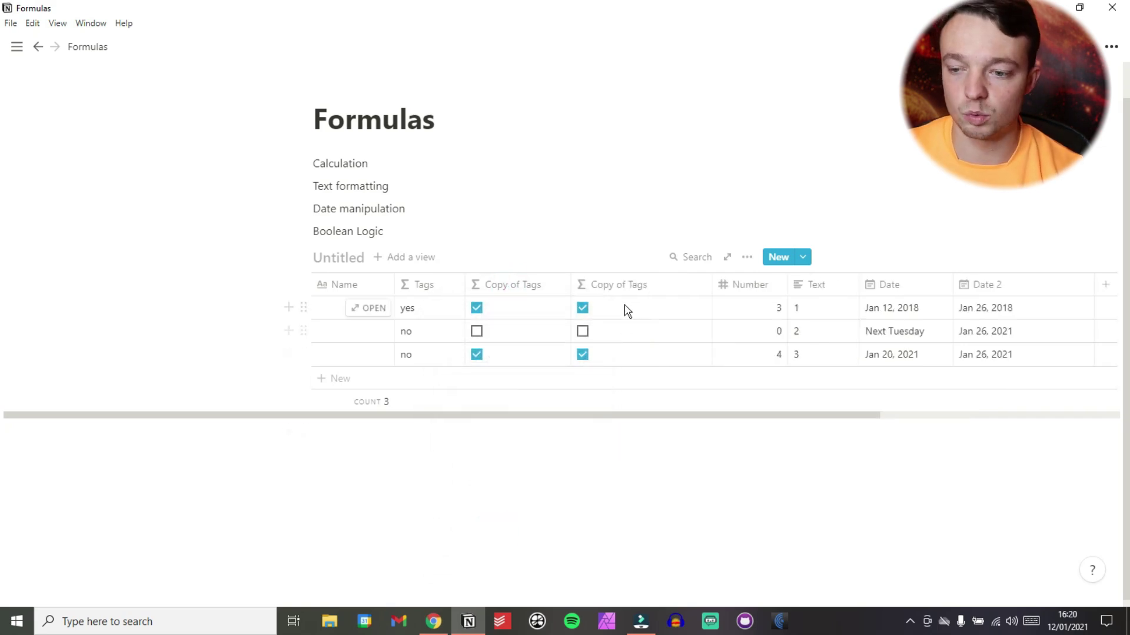
click(614, 318)
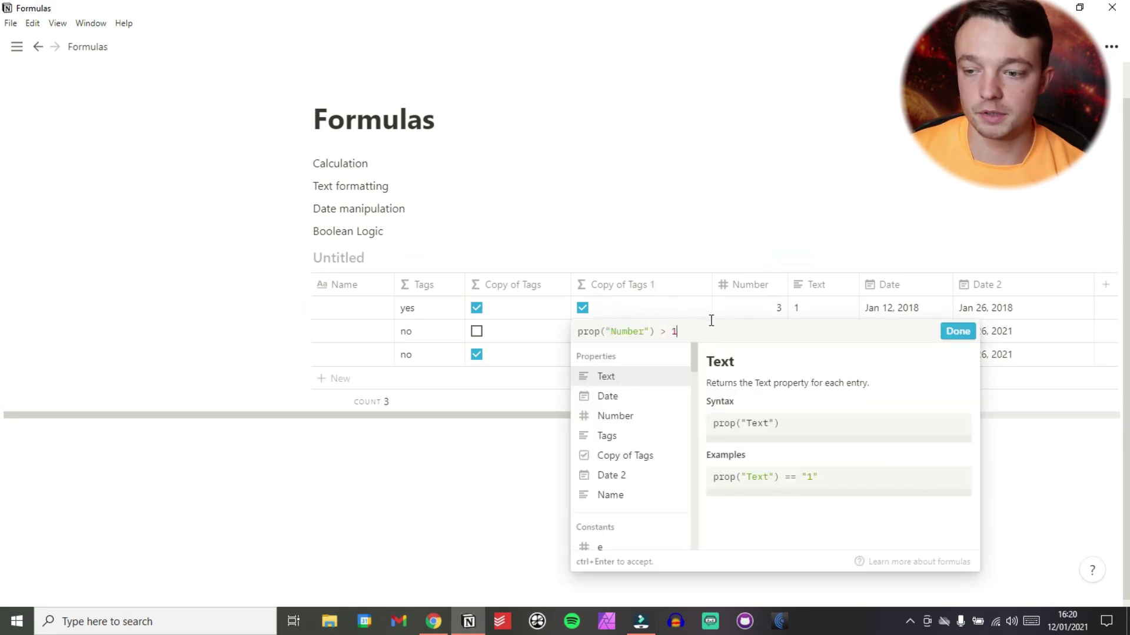
text(?"yes")
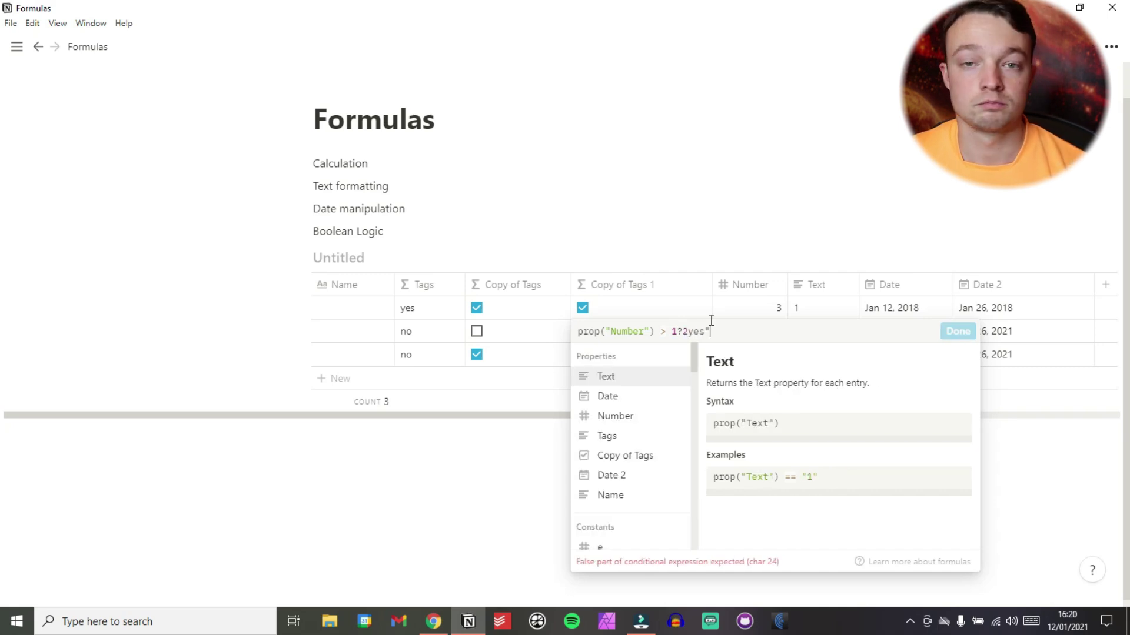
text(:"no")
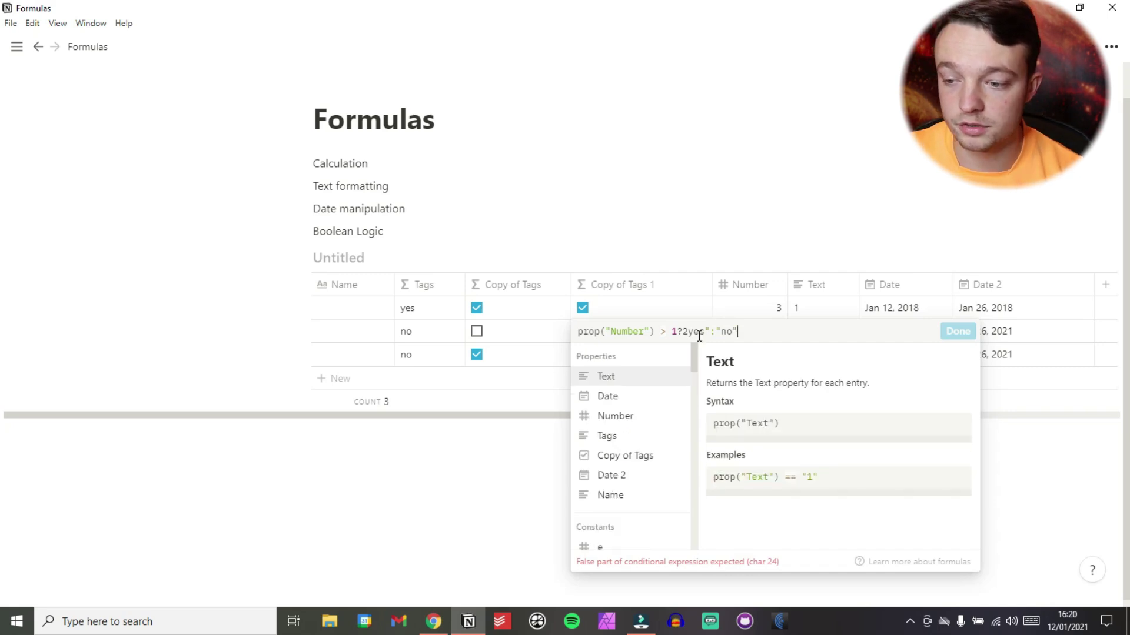
click(686, 332)
key(BackSpace)
text(")
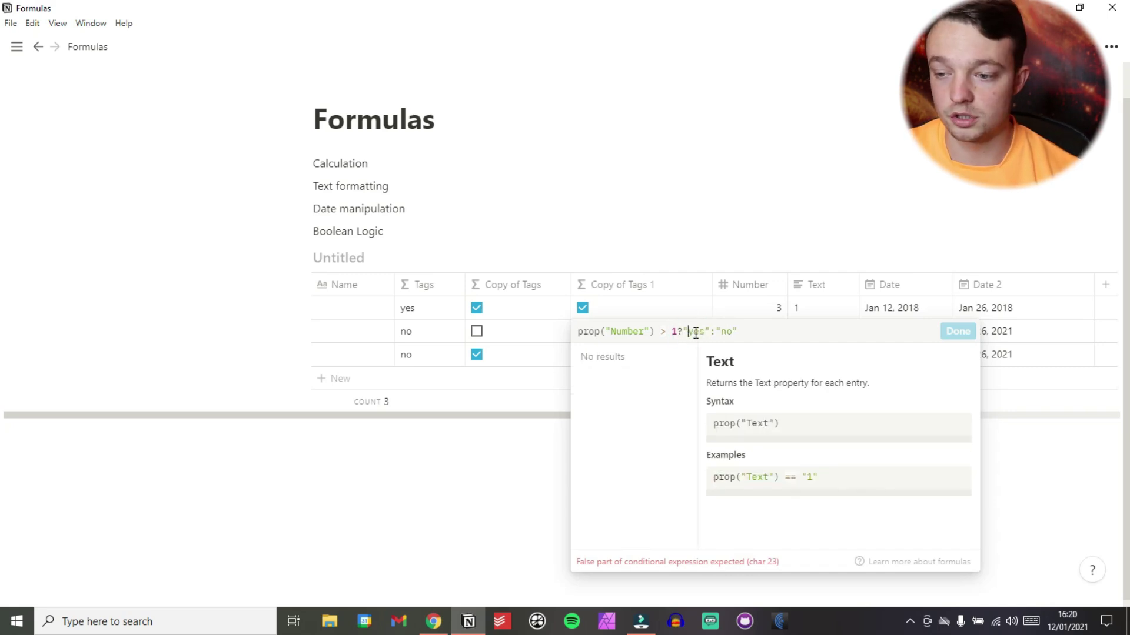
click(958, 331)
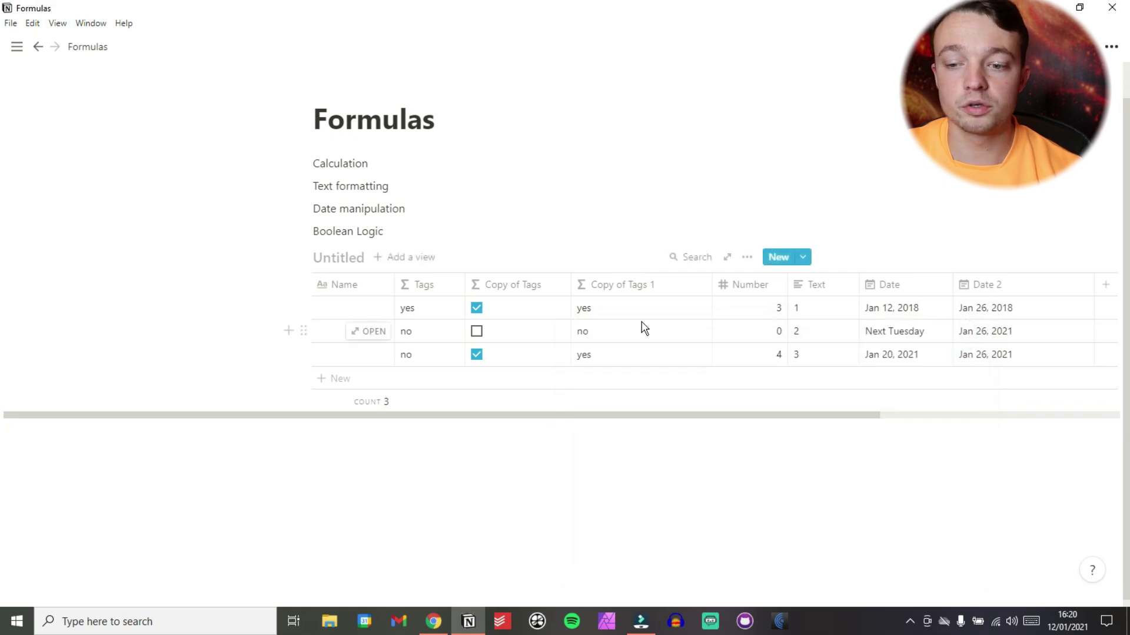
Copy the whole Text == "1" conditional from the Tags formula.
click(416, 308)
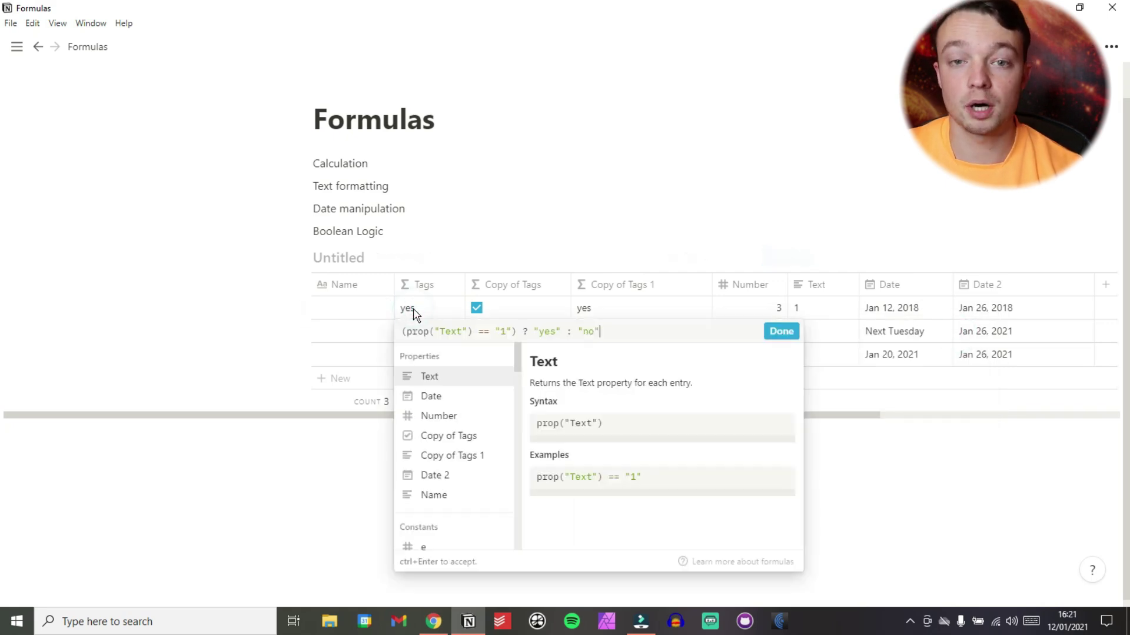
triple_click(452, 332)
key(Escape)
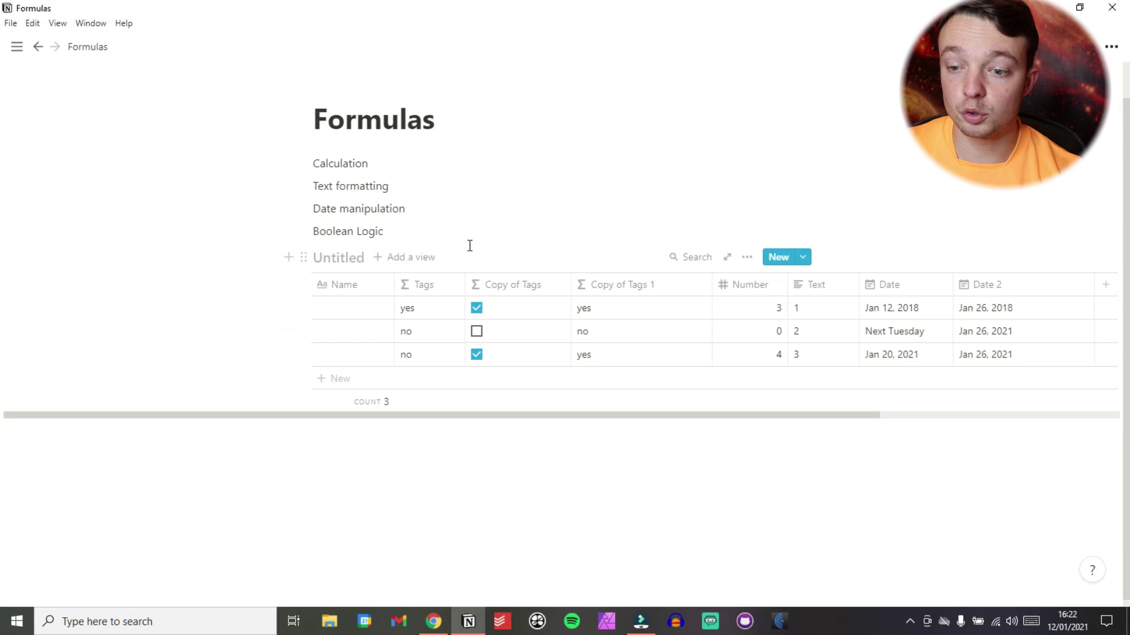
click(429, 309)
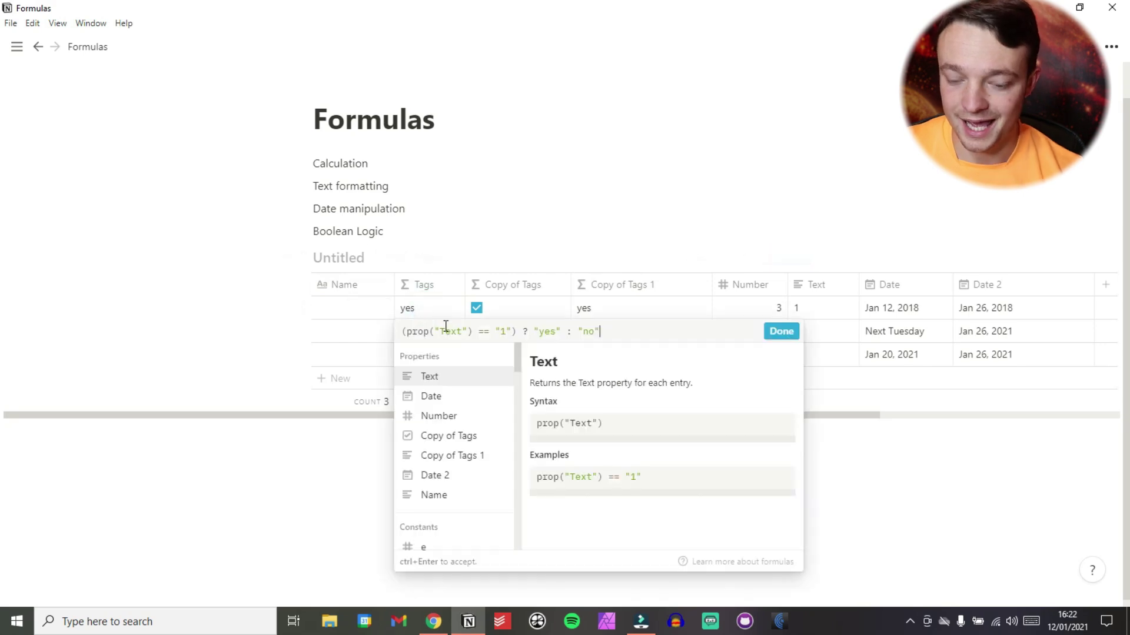
triple_click(446, 330)
key(ctrl+c)
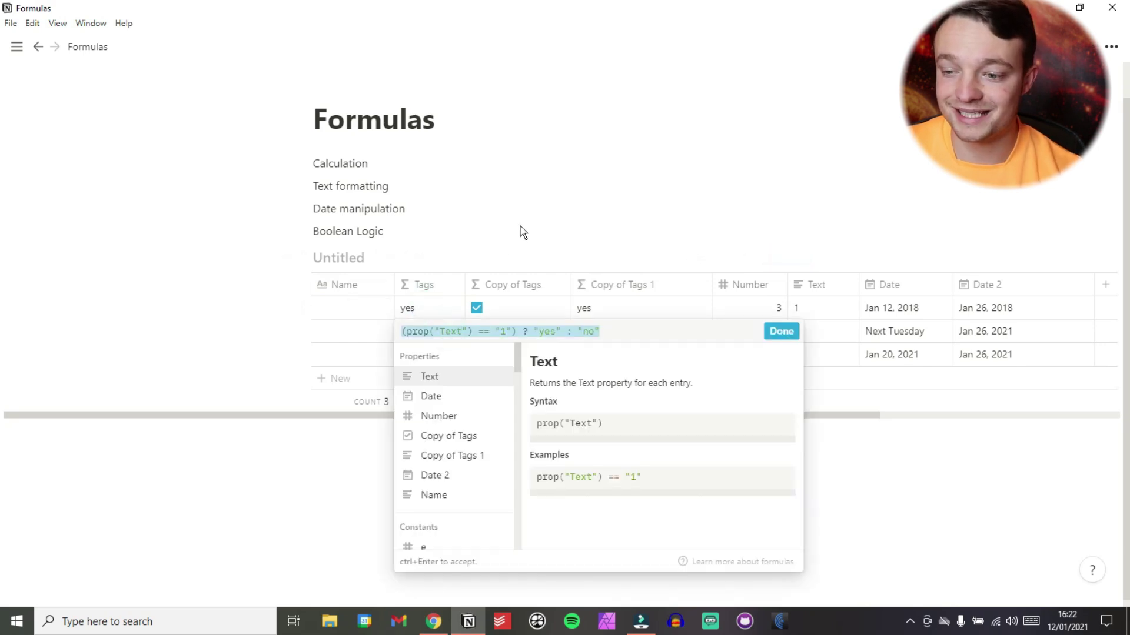
click(520, 224)
Replace "yes" in Copy of Tags 1 with the pasted conditional, wrapped in parentheses.
click(600, 307)
double_click(732, 331)
key(BackSpace)
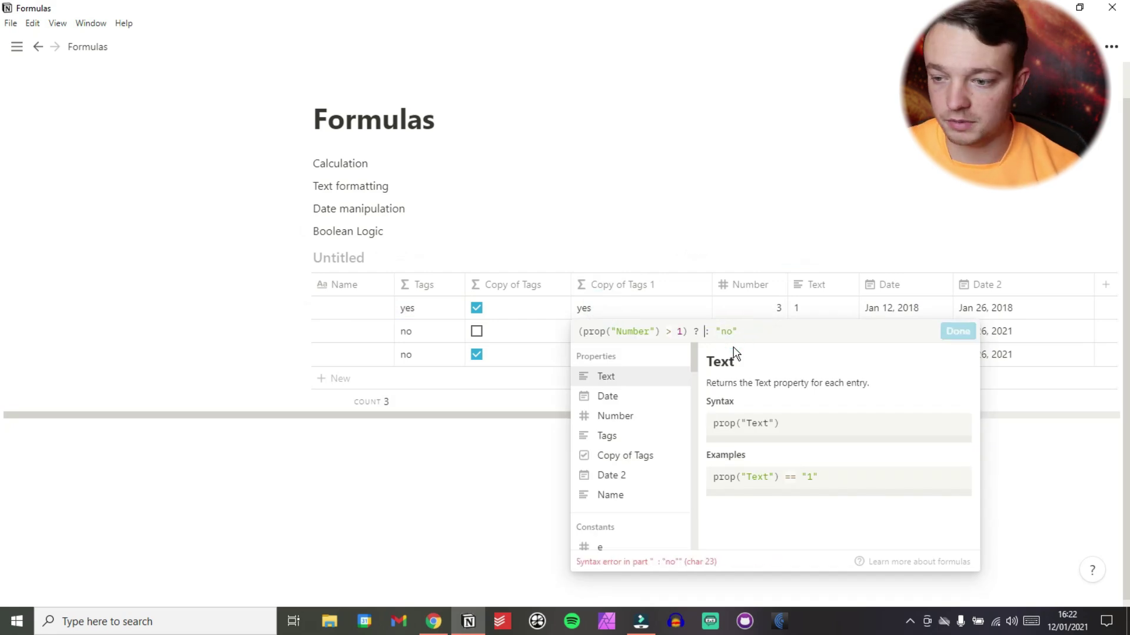
key(ctrl+v)
click(708, 331)
text(()
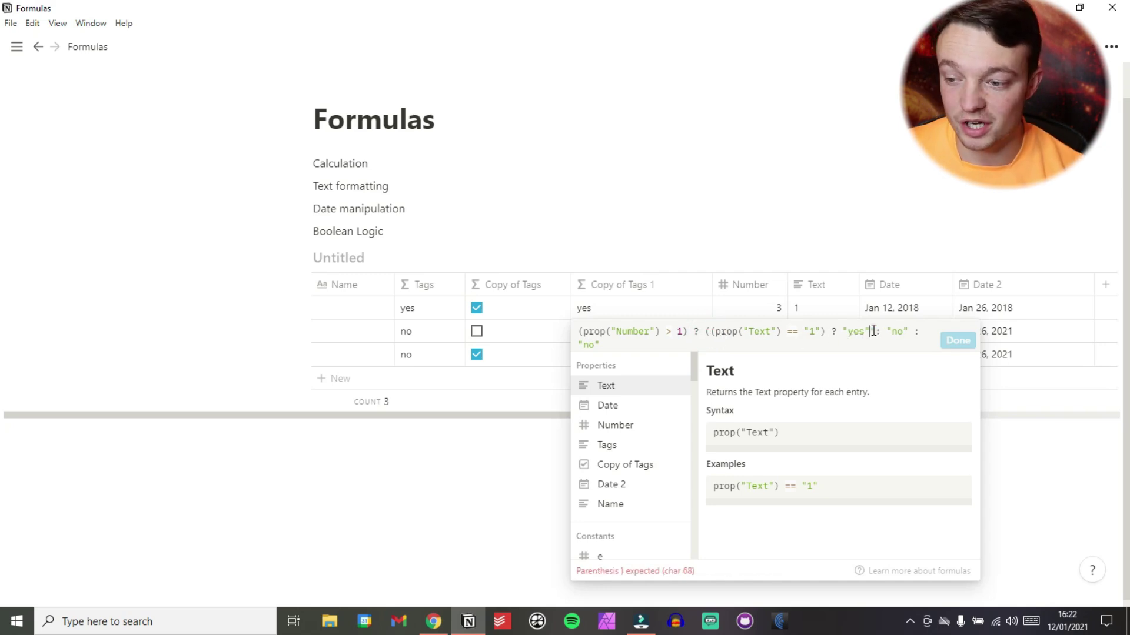
click(908, 331)
text())
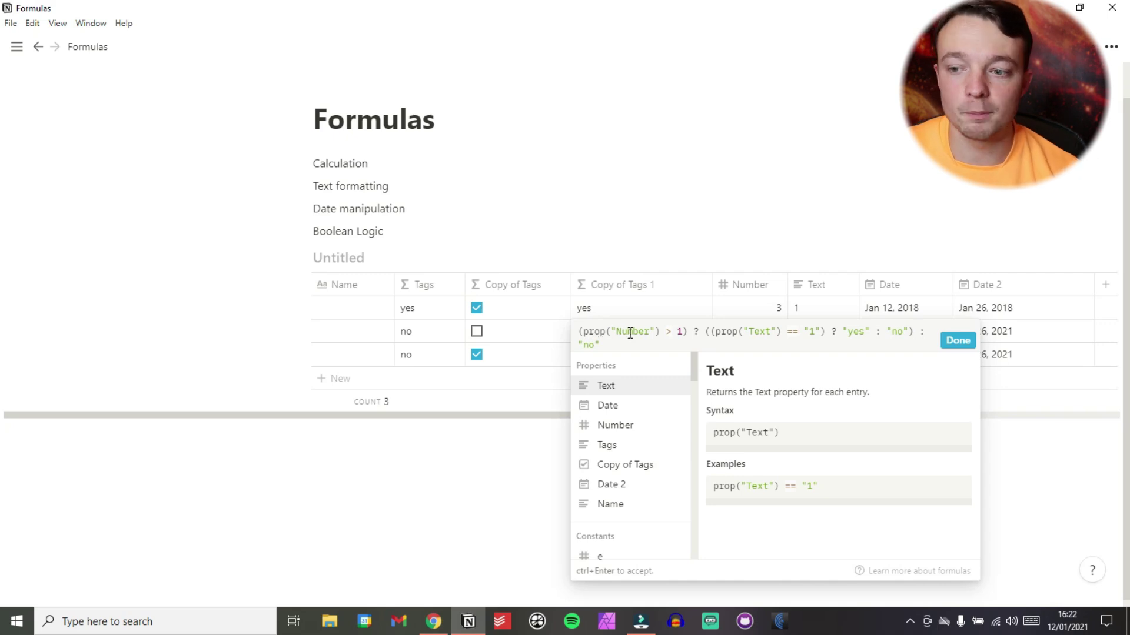
Check the nested conditional's extent and apply the formula.
drag(705, 330, 829, 333)
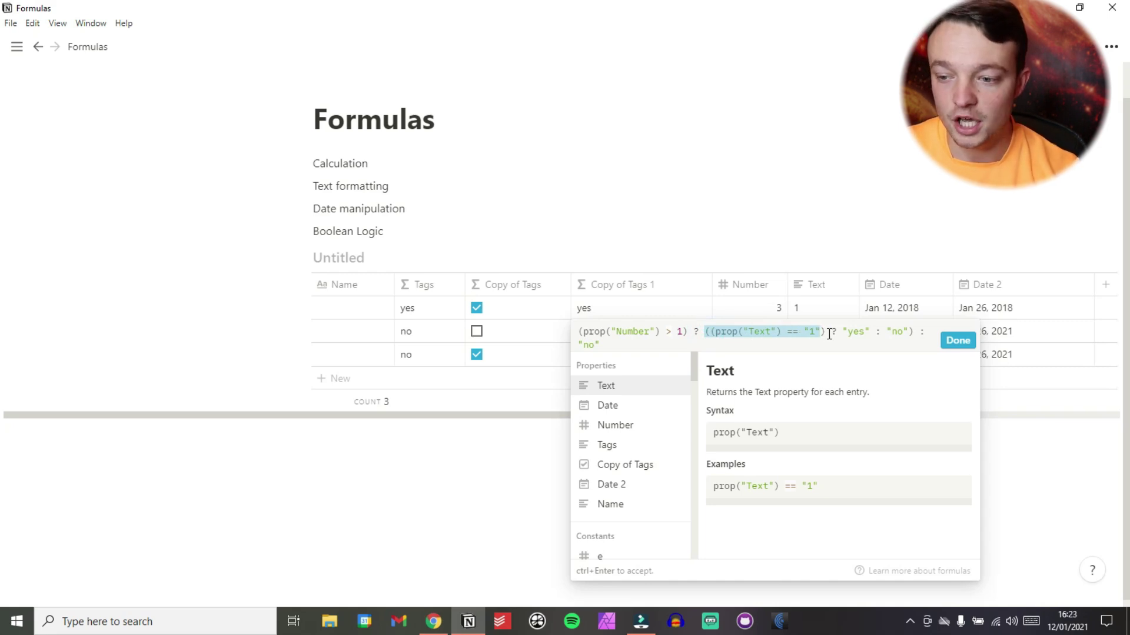
click(763, 331)
drag(705, 332, 915, 331)
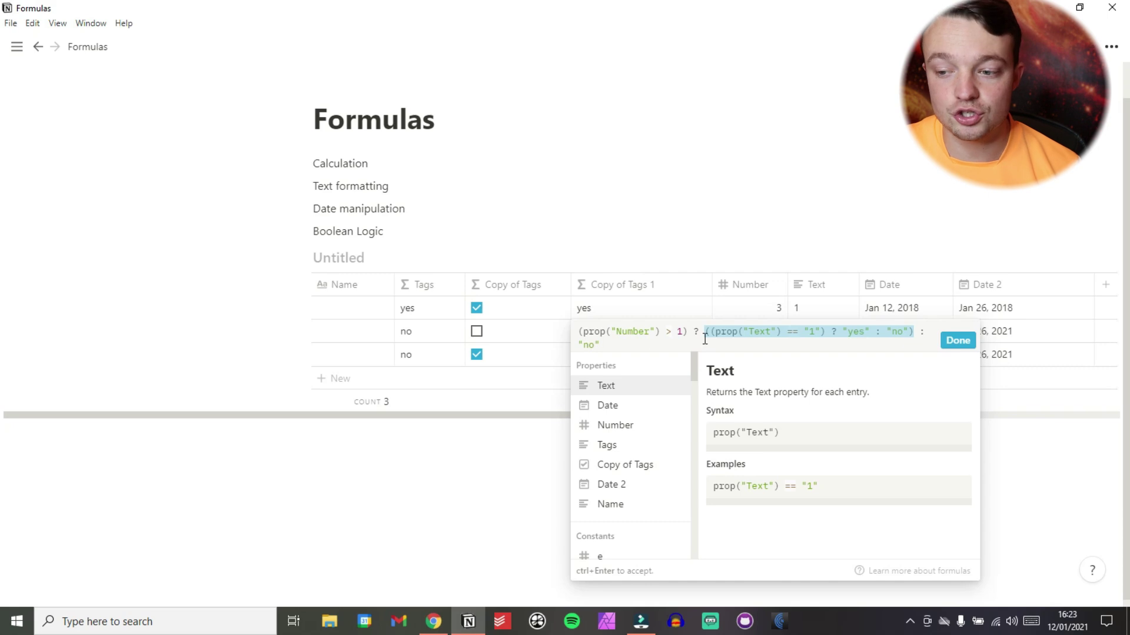
click(735, 333)
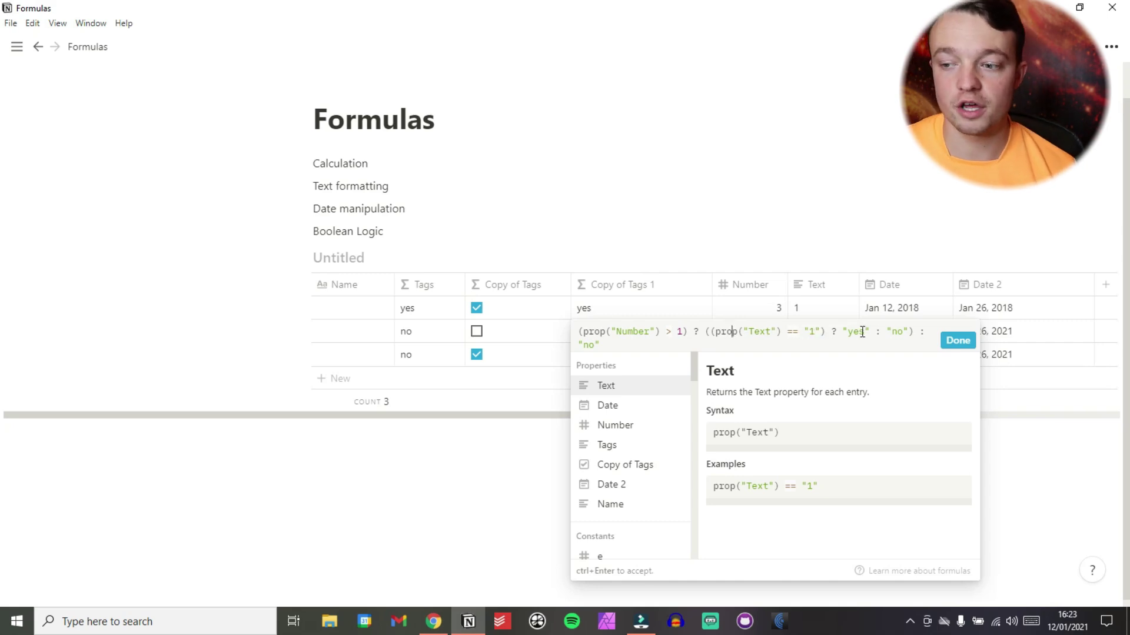
click(958, 340)
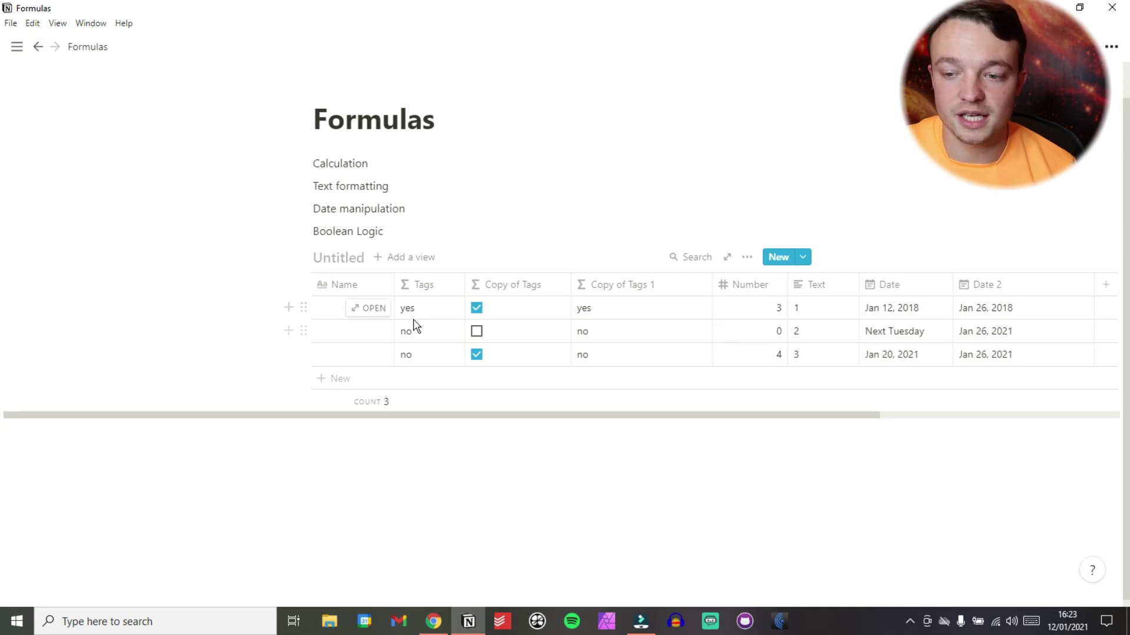
Replace row 2's Text value 2 with 1.
click(443, 333)
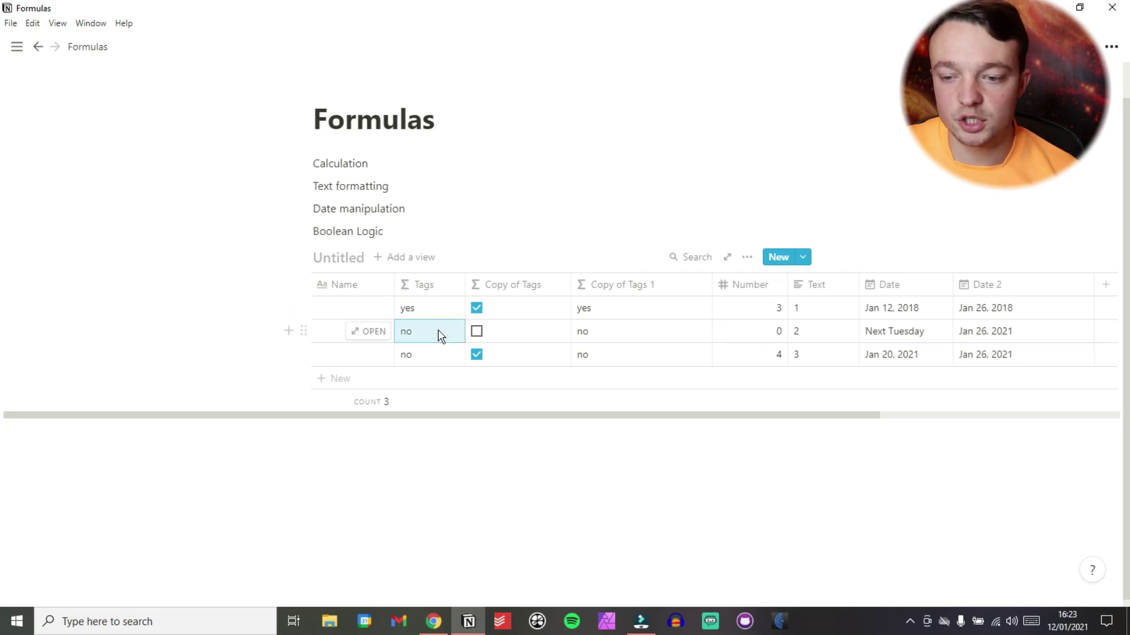
click(804, 333)
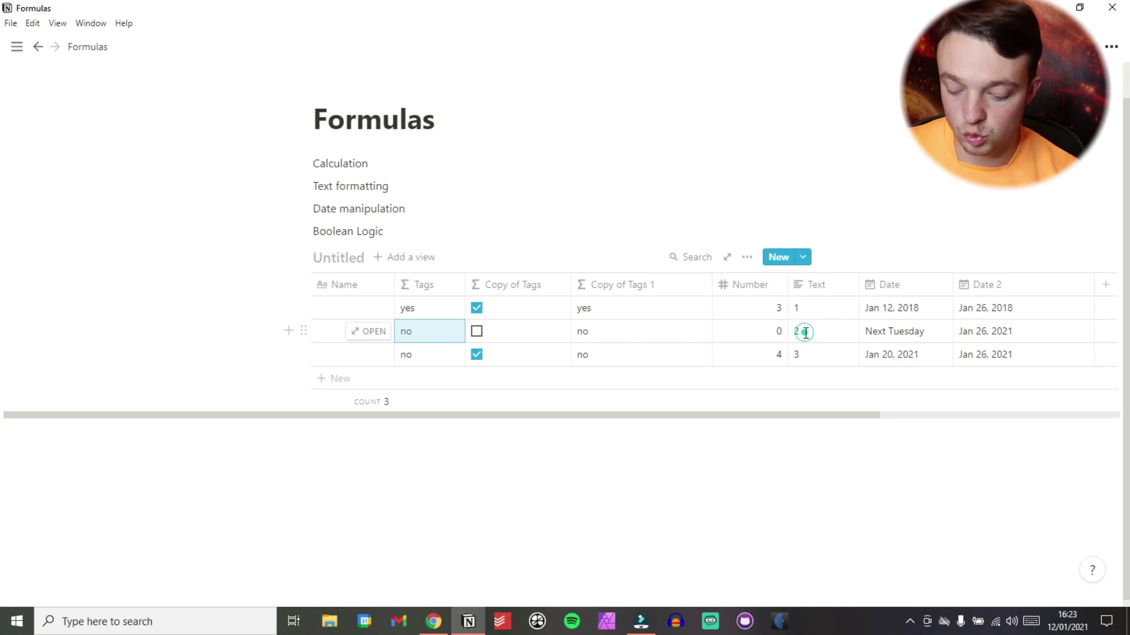
key(BackSpace)
text(1)
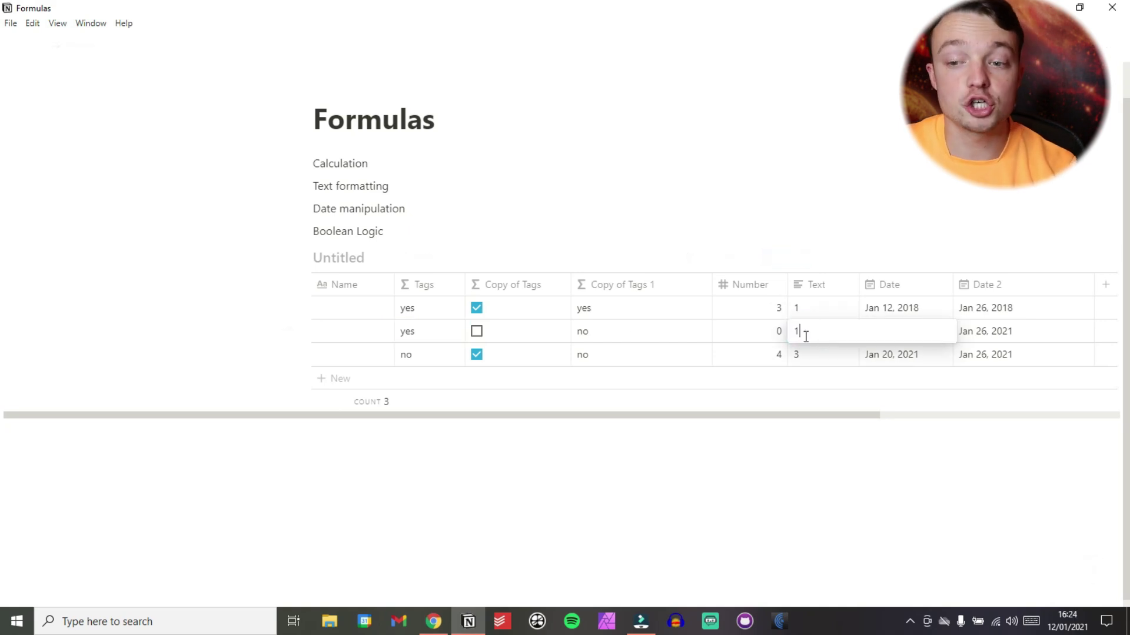
click(565, 238)
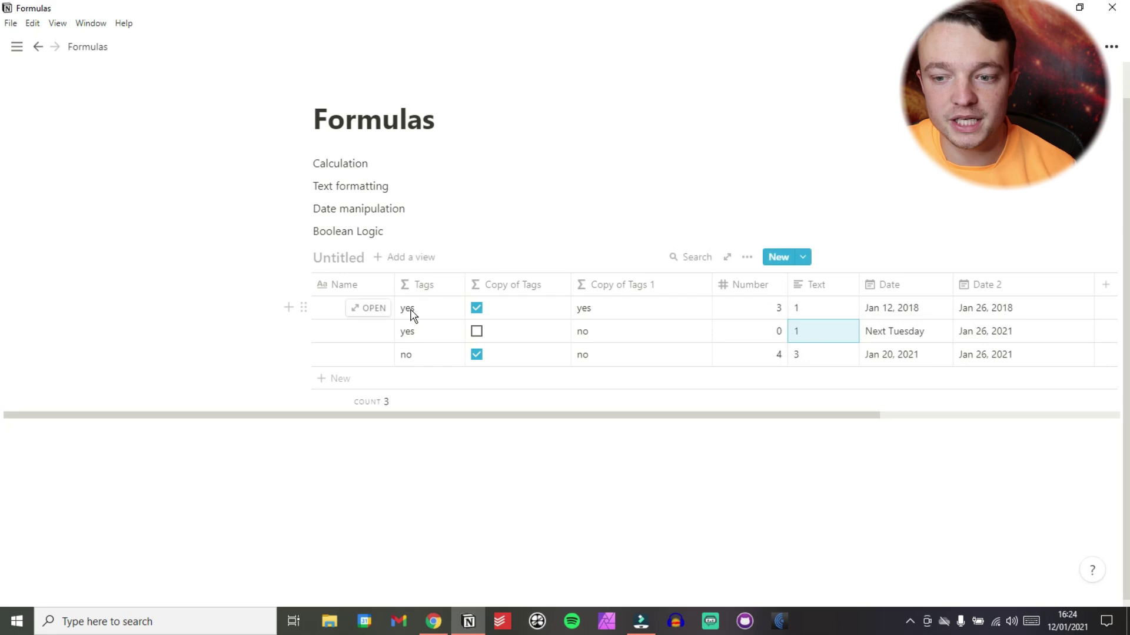
Review the nested formula in the editor, then close it.
click(415, 362)
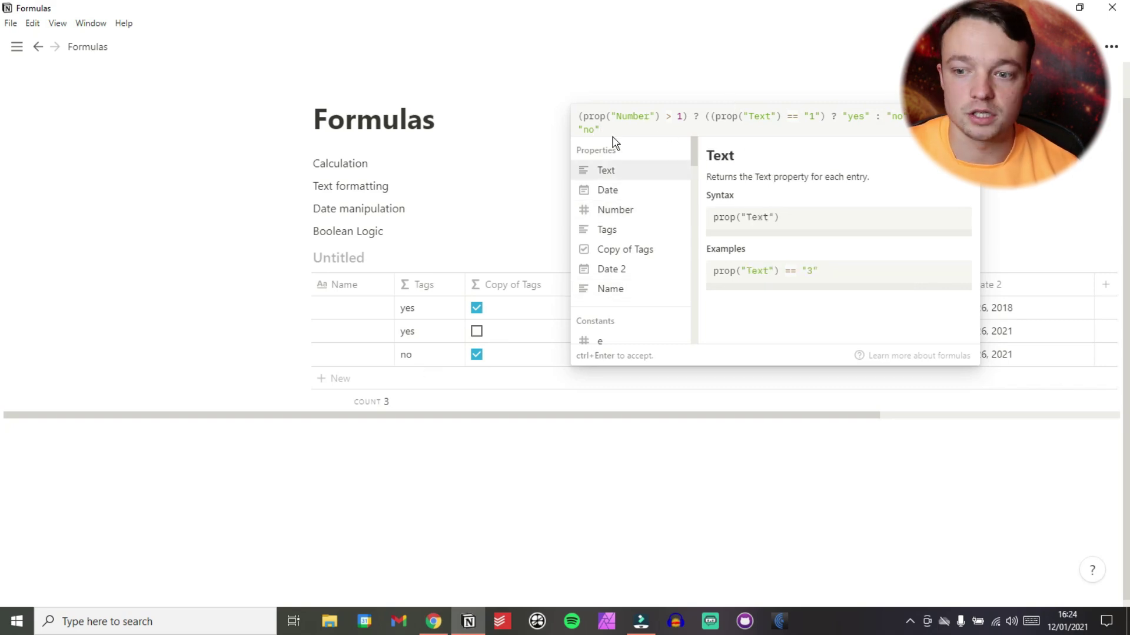
click(432, 198)
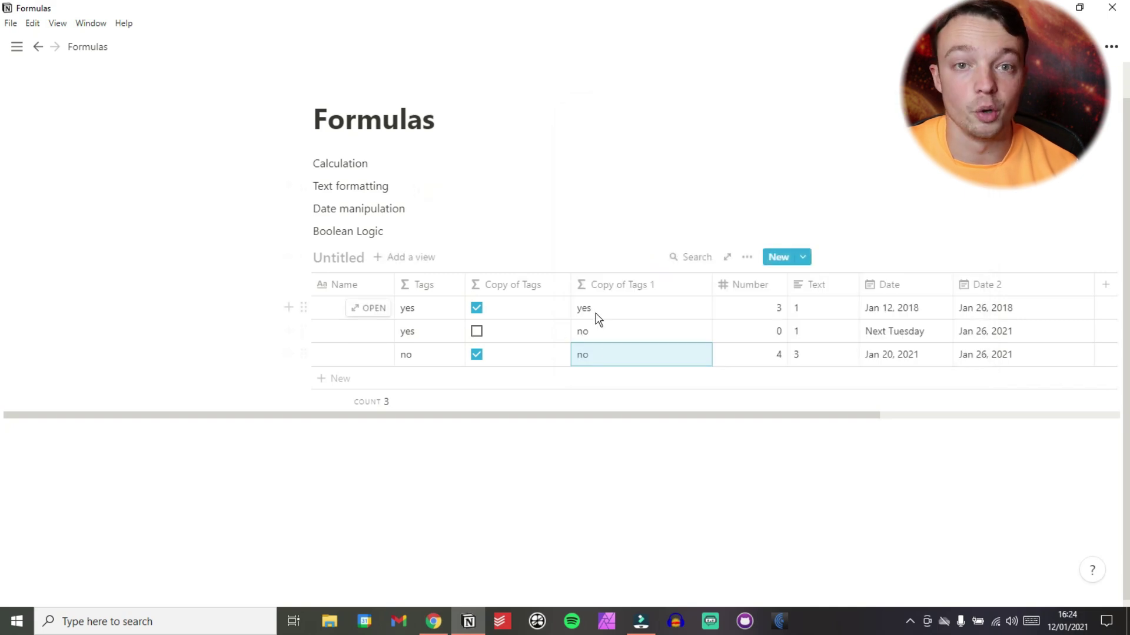
click(402, 232)
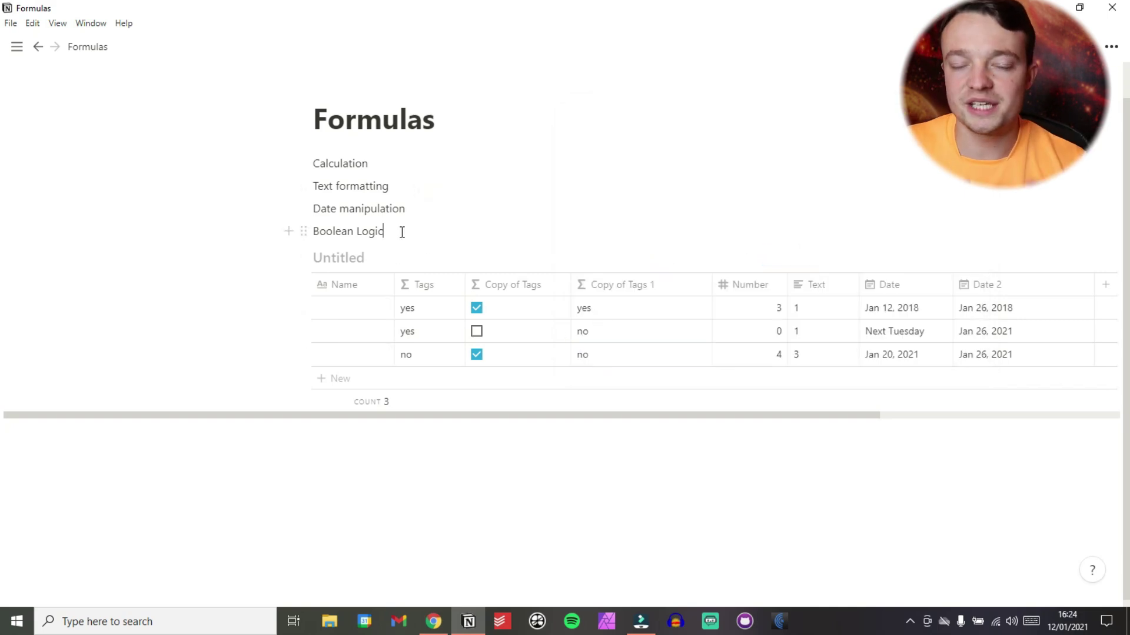